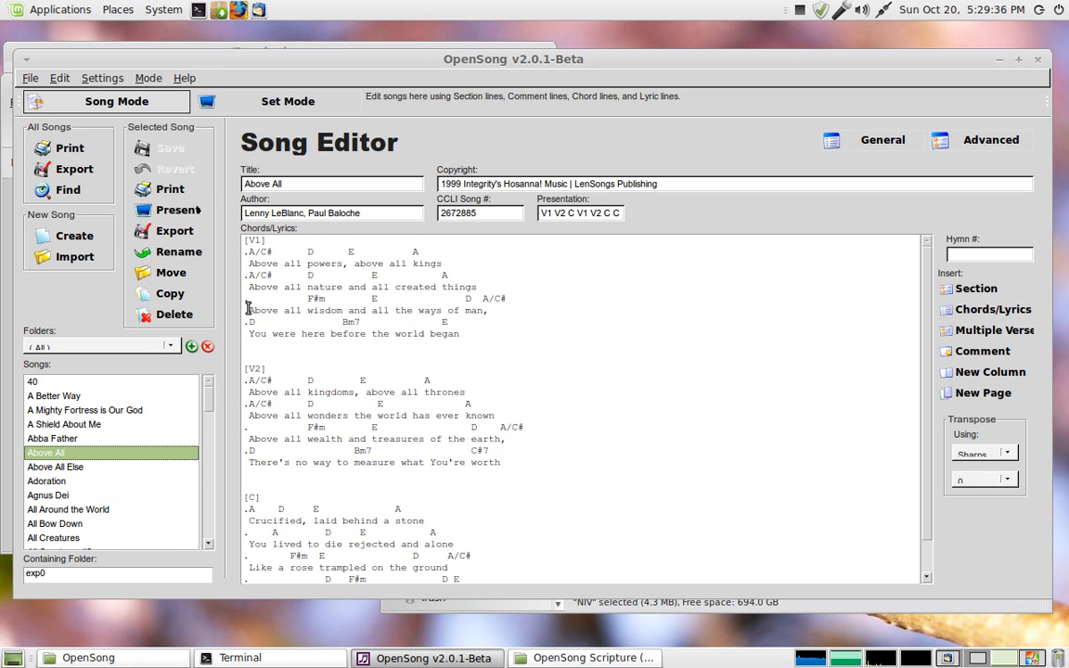
{"action": "left_click", "coordinate": [170, 295]}
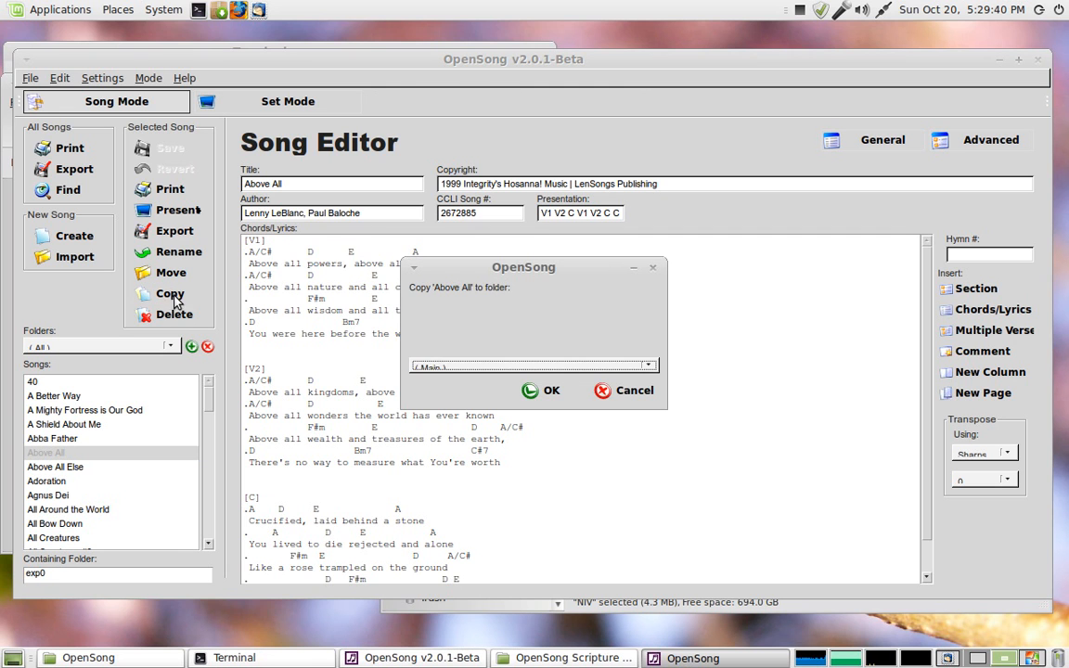
{"action": "left_click", "coordinate": [524, 369]}
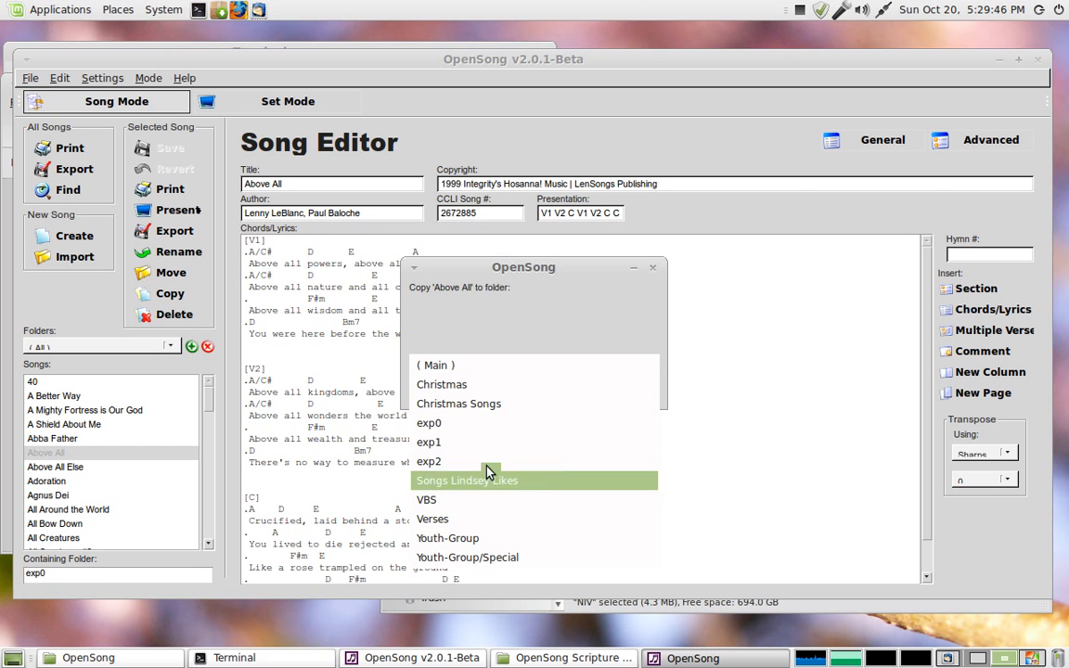
{"action": "left_click", "coordinate": [432, 288]}
{"action": "left_click", "coordinate": [628, 391]}
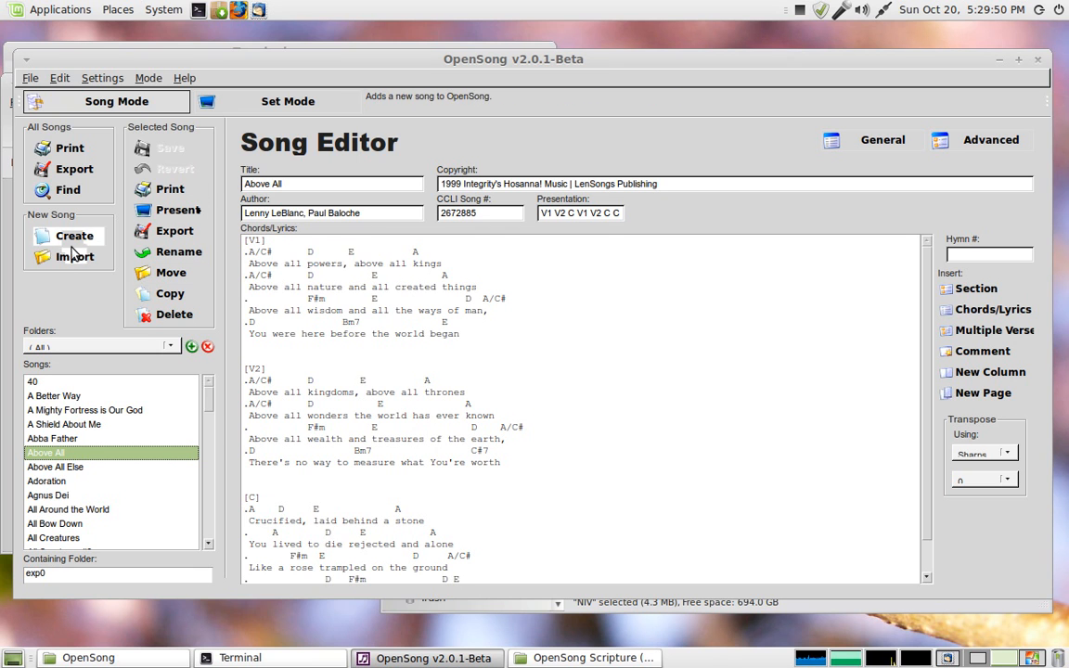
Step: Create a new song folder named Folder
{"action": "left_click", "coordinate": [191, 349]}
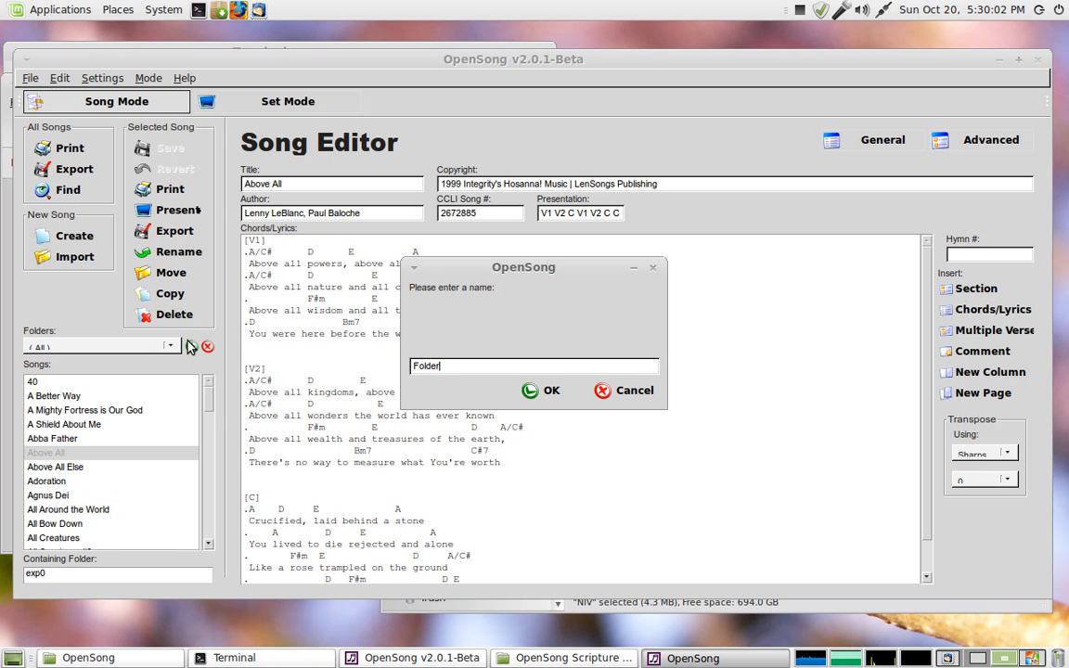
{"action": "key", "text": "Return"}
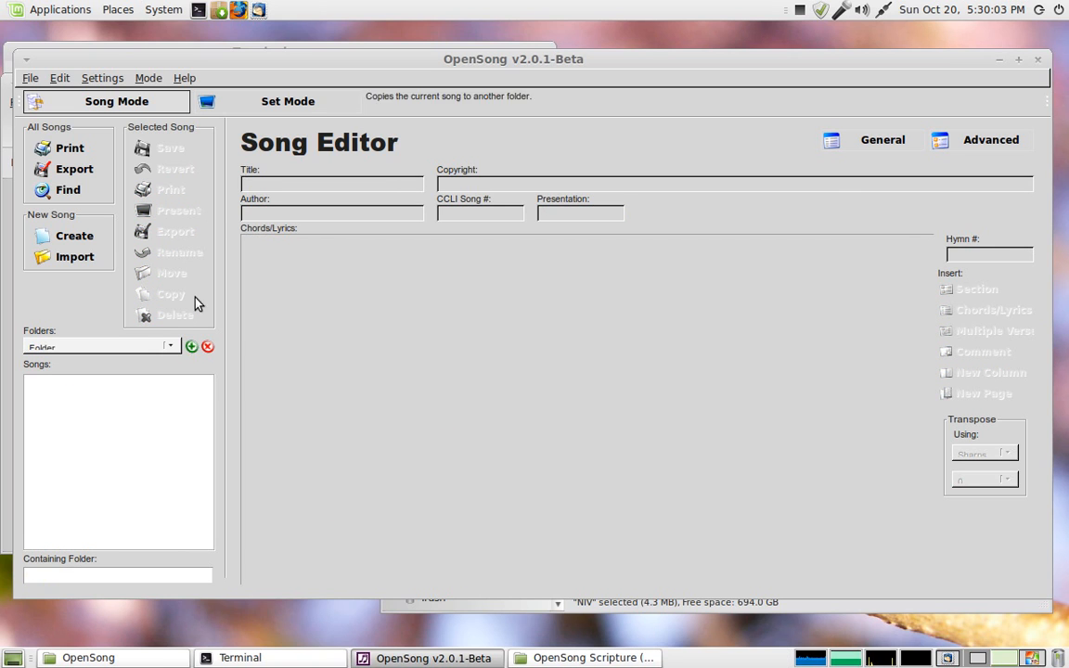
Step: Switch the folder filter back to (All) and select the song Above All in the song list
{"action": "left_click", "coordinate": [148, 348]}
{"action": "left_click", "coordinate": [98, 348]}
{"action": "left_click", "coordinate": [169, 350]}
{"action": "left_click", "coordinate": [100, 214]}
{"action": "left_click", "coordinate": [113, 453]}
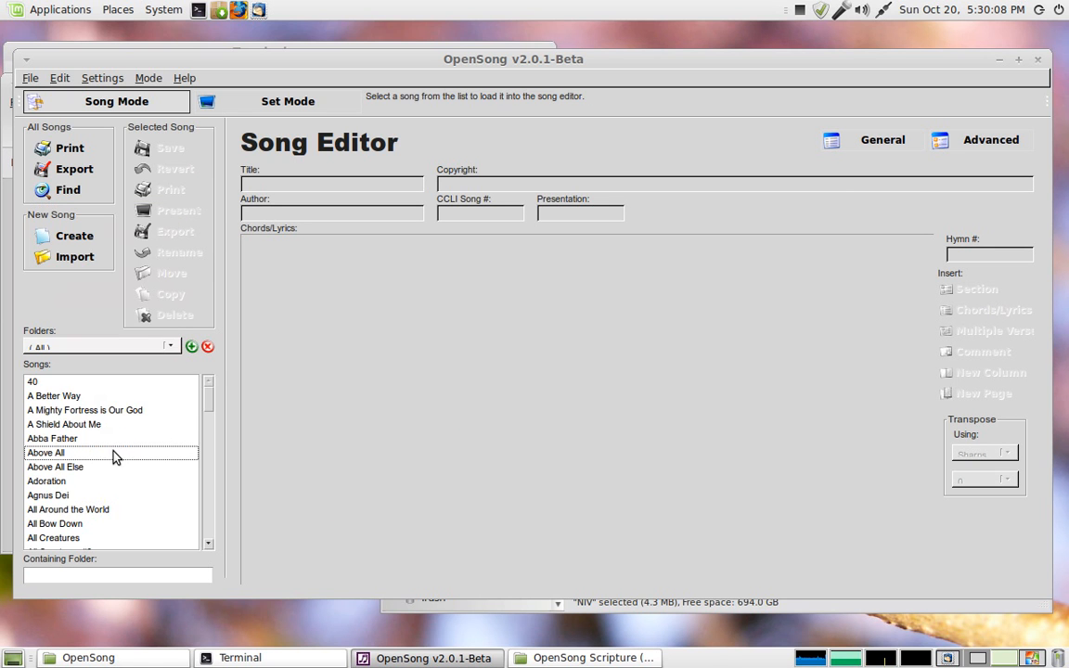
{"action": "scroll", "coordinate": [90, 429], "scroll_direction": "down", "scroll_amount": 13}
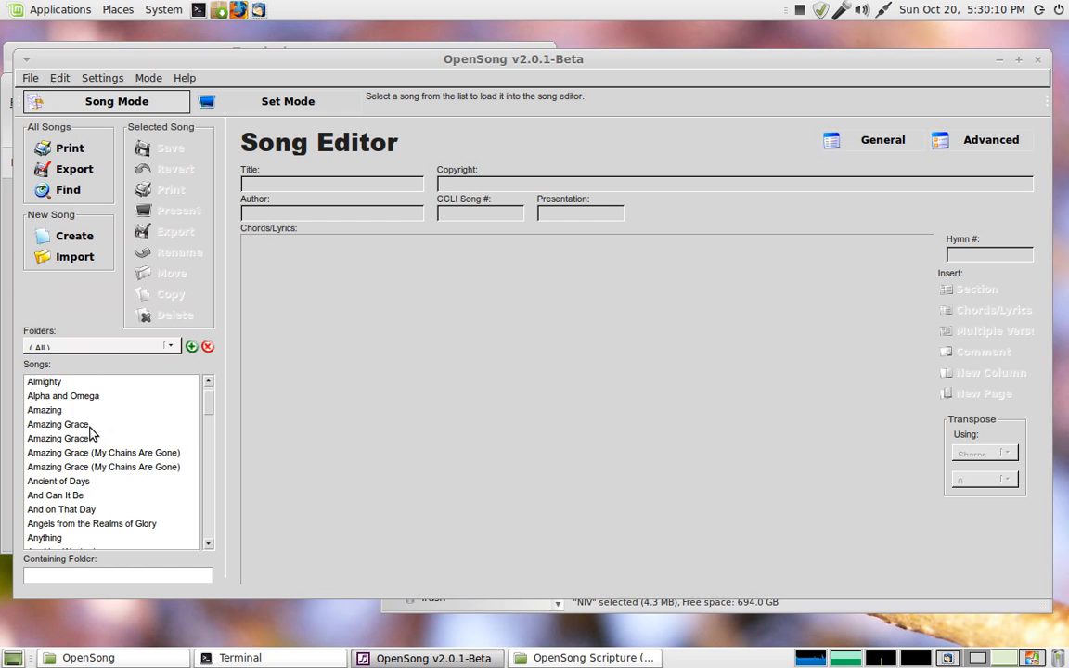
{"action": "scroll", "coordinate": [93, 434], "scroll_direction": "up", "scroll_amount": 5}
{"action": "left_click", "coordinate": [89, 438]}
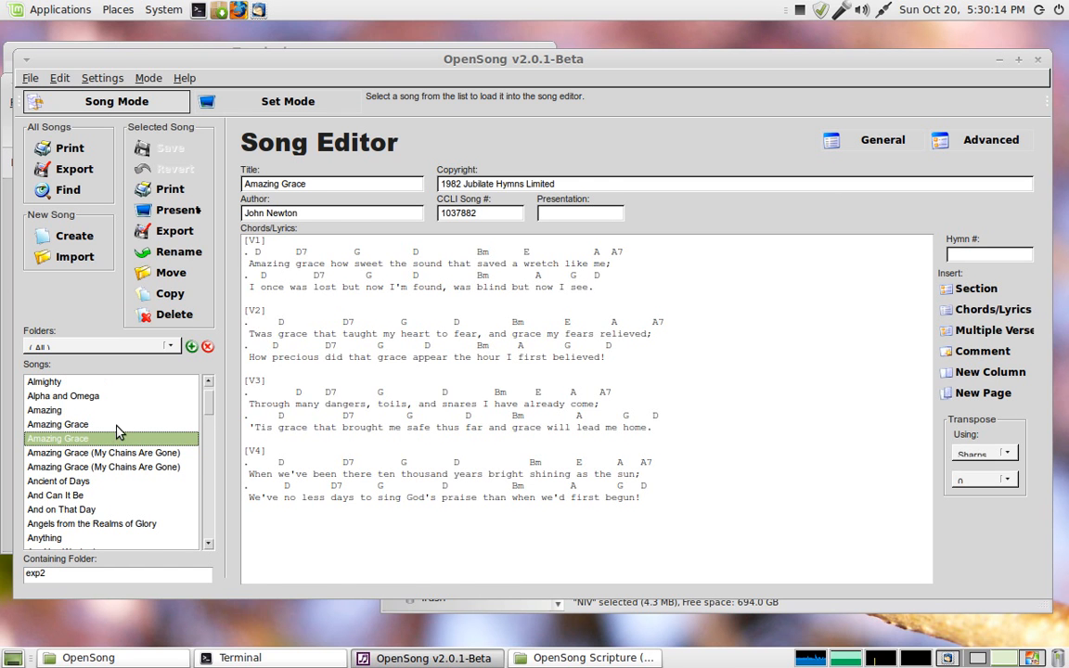
{"action": "type", "text": "abo"}
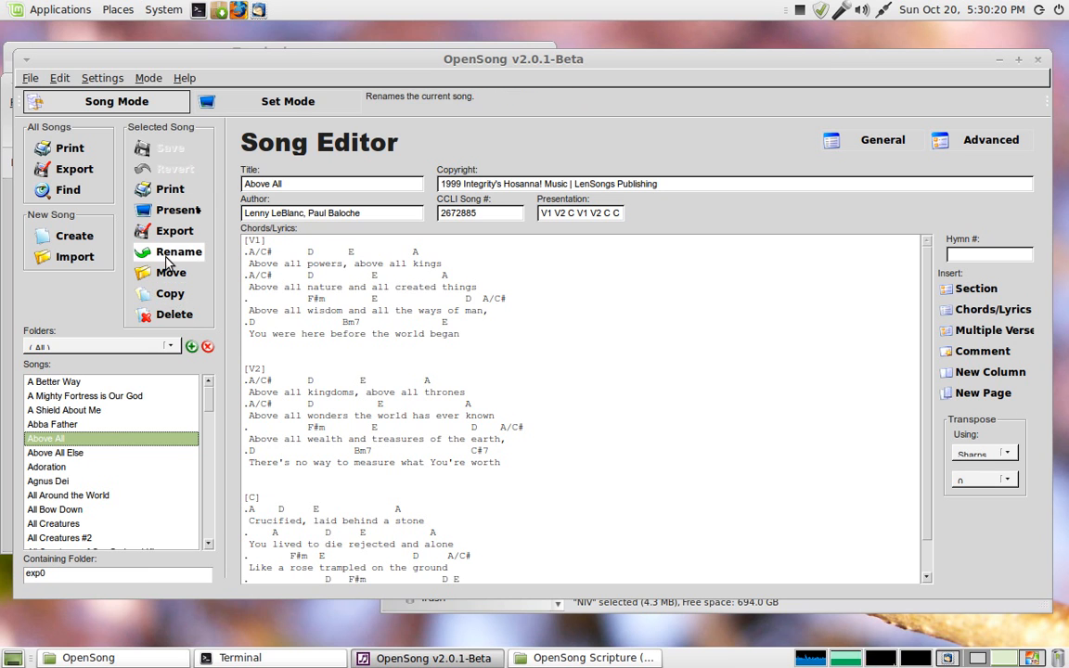
Step: Copy the song Above All into the folder named Folder
{"action": "left_click", "coordinate": [160, 291]}
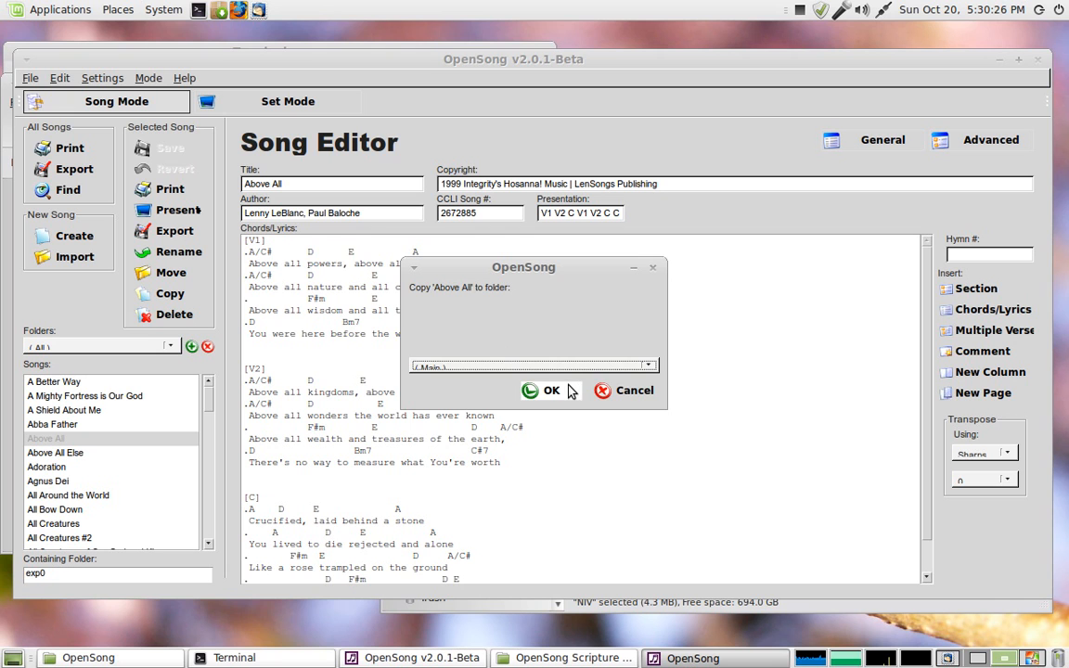
{"action": "left_click", "coordinate": [648, 367]}
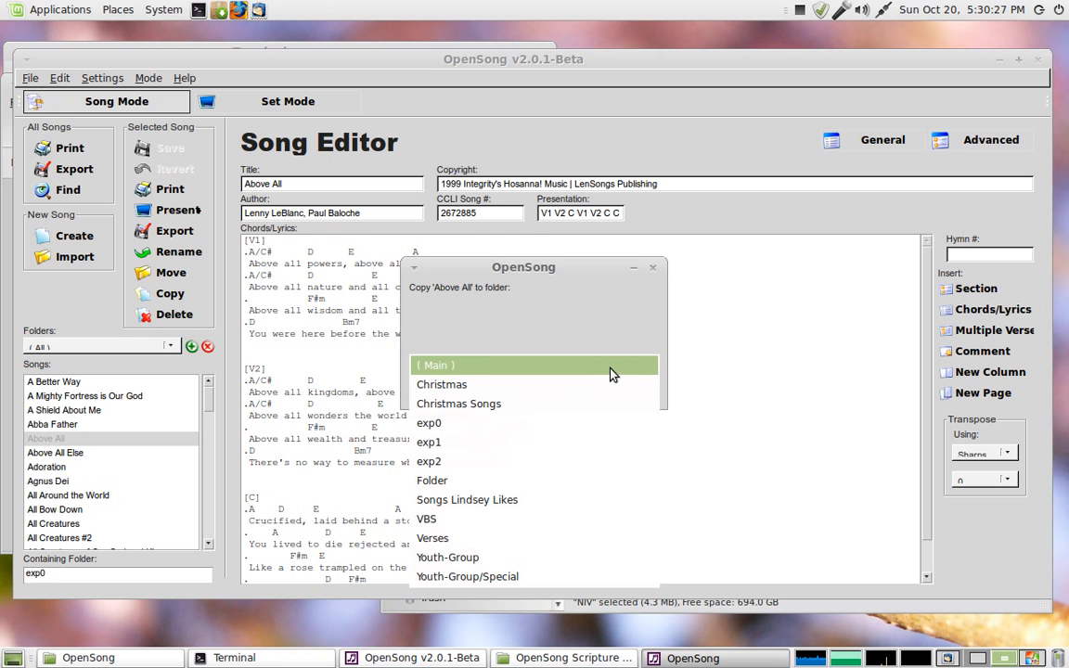
{"action": "left_click", "coordinate": [504, 481]}
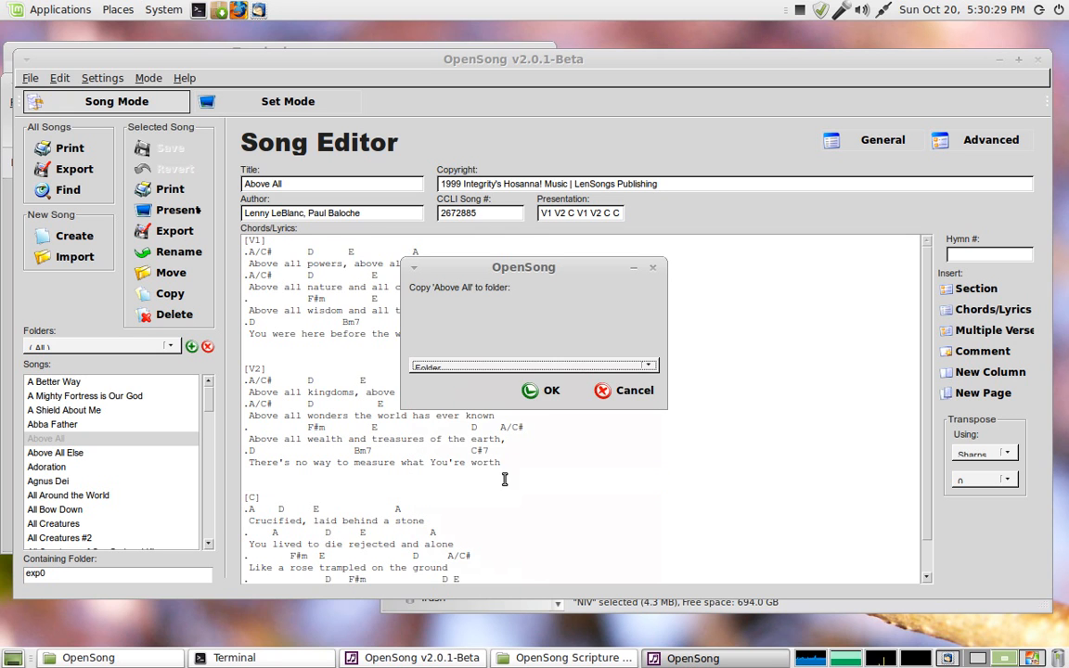
{"action": "left_click", "coordinate": [552, 389]}
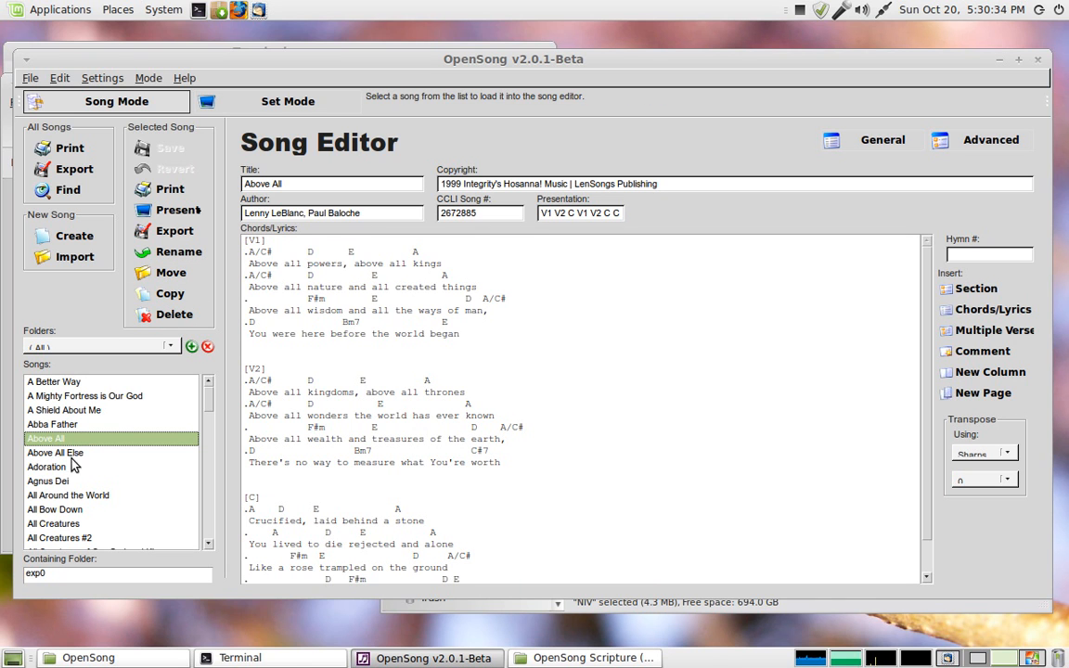
Step: Show the Folder folder and select its Above All song
{"action": "left_click", "coordinate": [123, 347]}
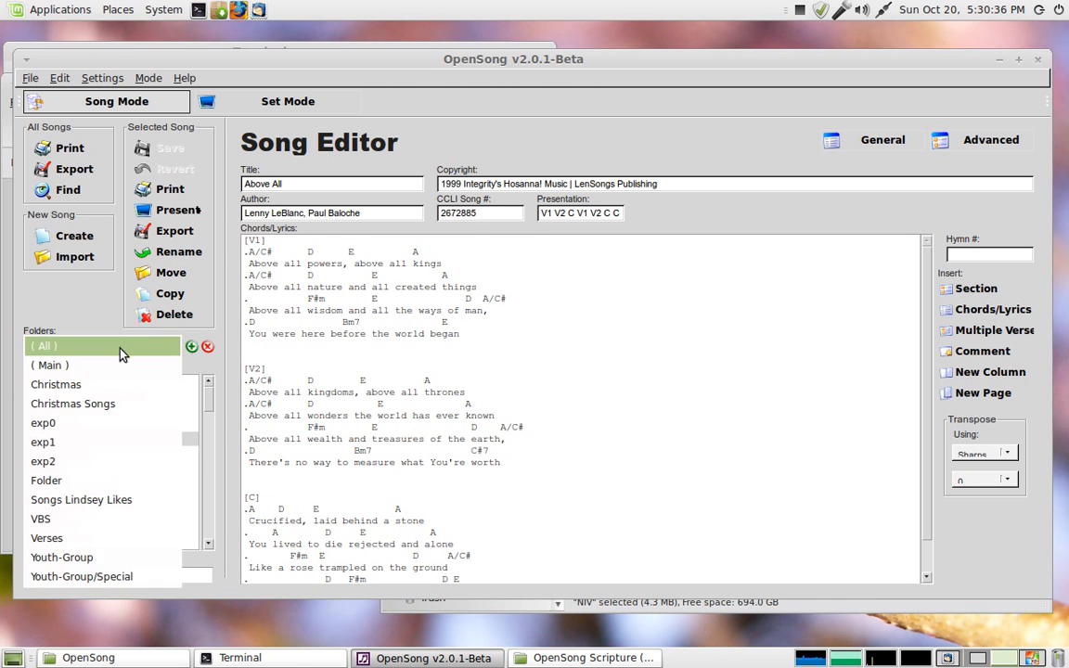
{"action": "left_click", "coordinate": [61, 481]}
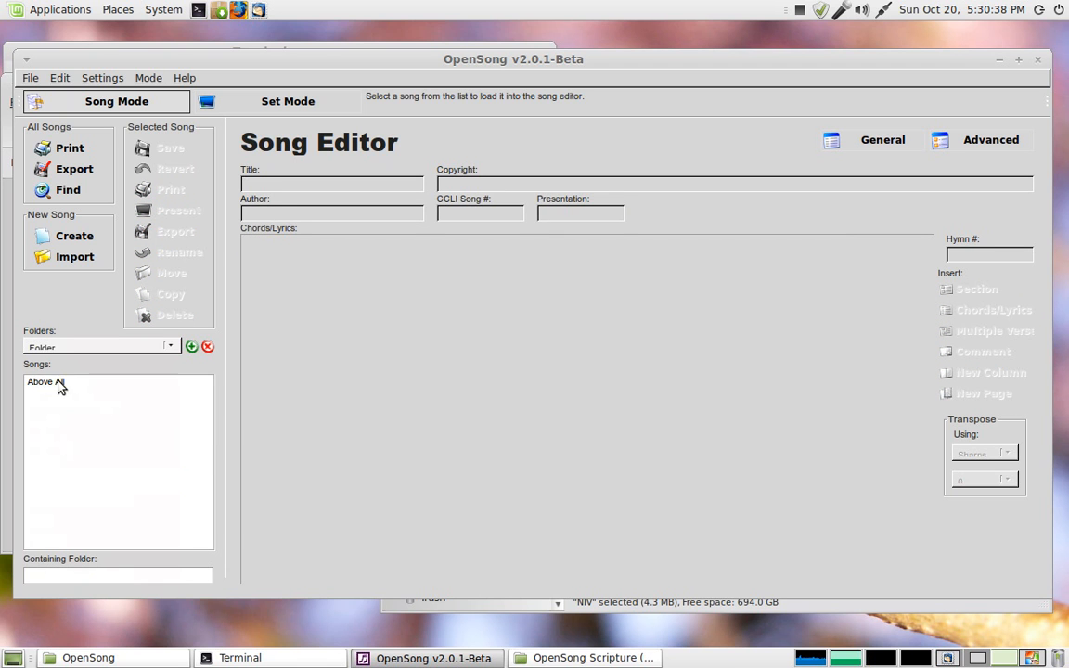
{"action": "left_click", "coordinate": [58, 382]}
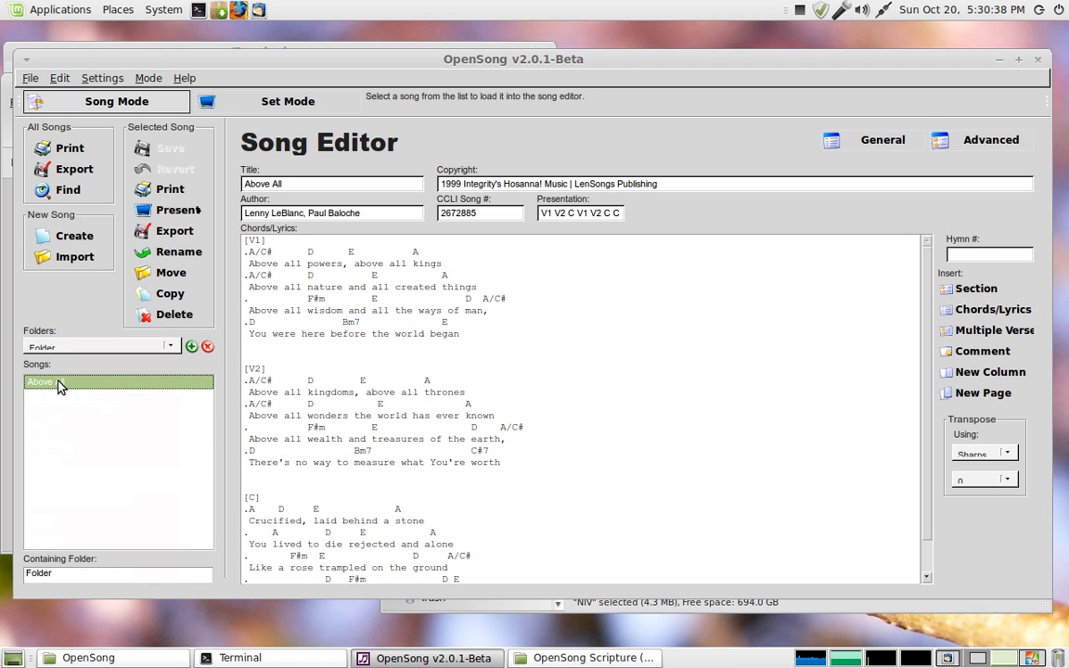
Step: Rename the song to Above All-with modifications
{"action": "left_click", "coordinate": [170, 253]}
{"action": "left_click", "coordinate": [474, 366]}
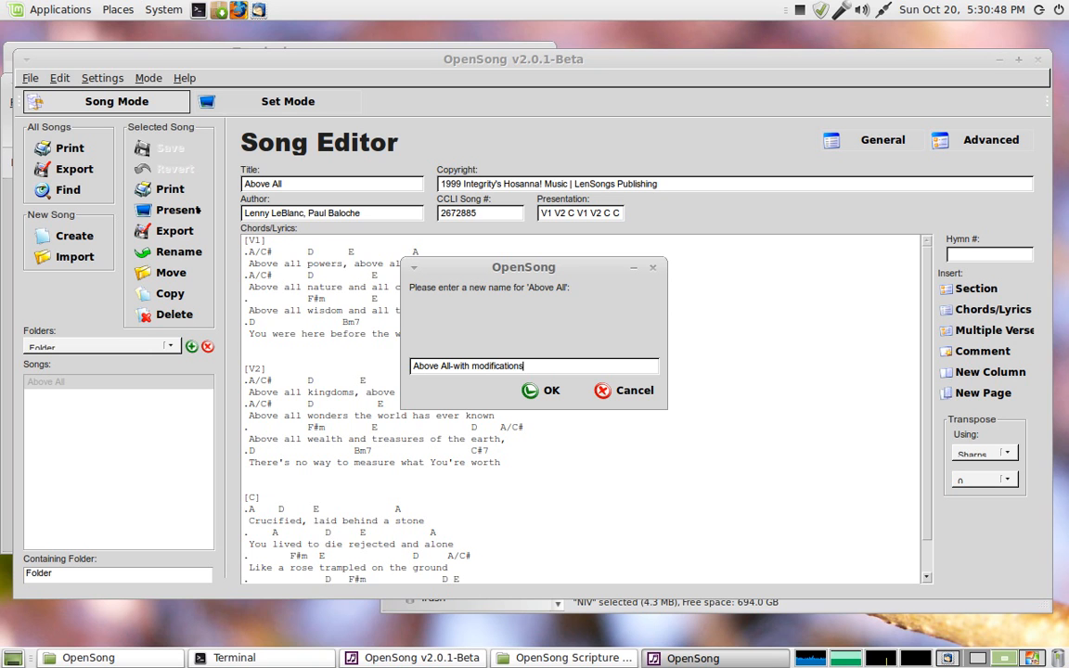
{"action": "left_click", "coordinate": [555, 391]}
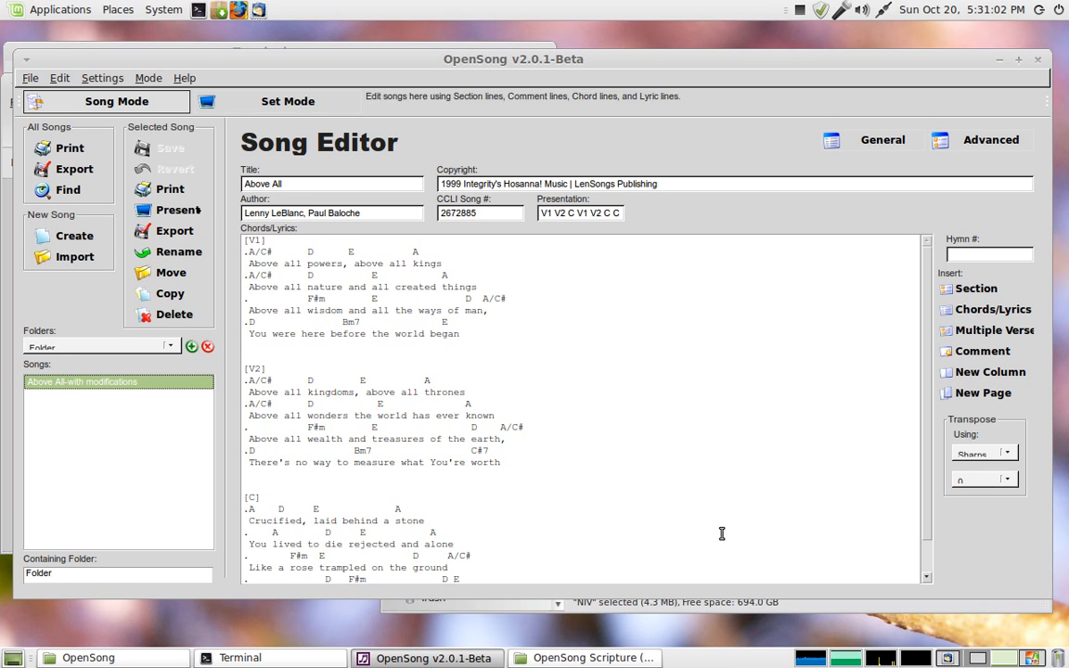
Step: Switch to the file manager and open the OpenSong Data > Songs > Folder directory
{"action": "left_click", "coordinate": [975, 656]}
{"action": "left_click", "coordinate": [685, 199]}
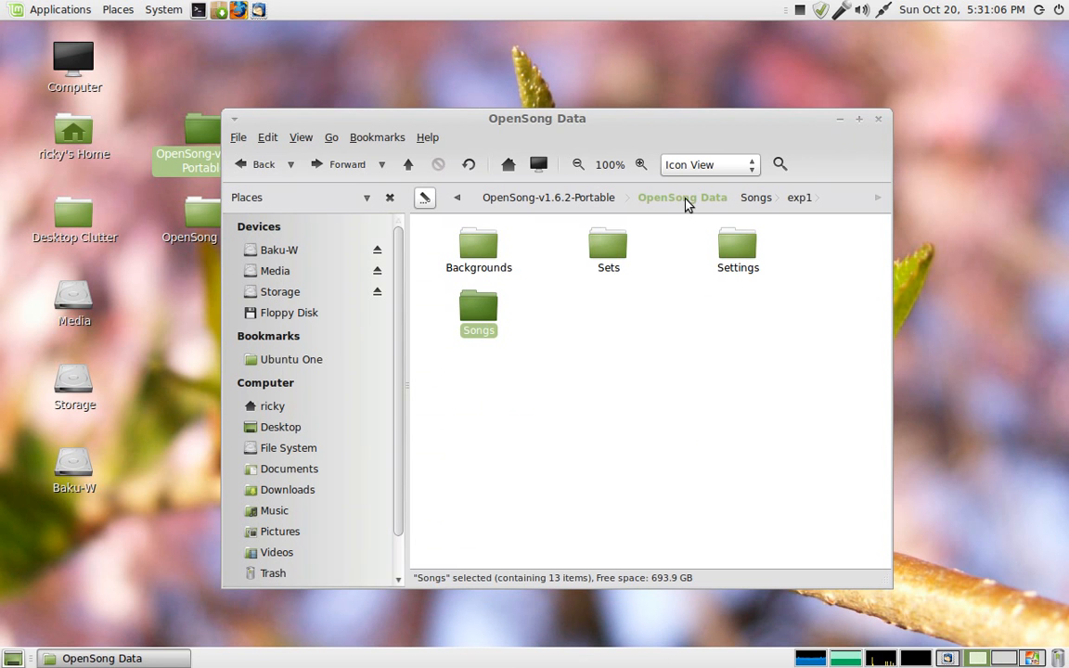
{"action": "double_click", "coordinate": [479, 311]}
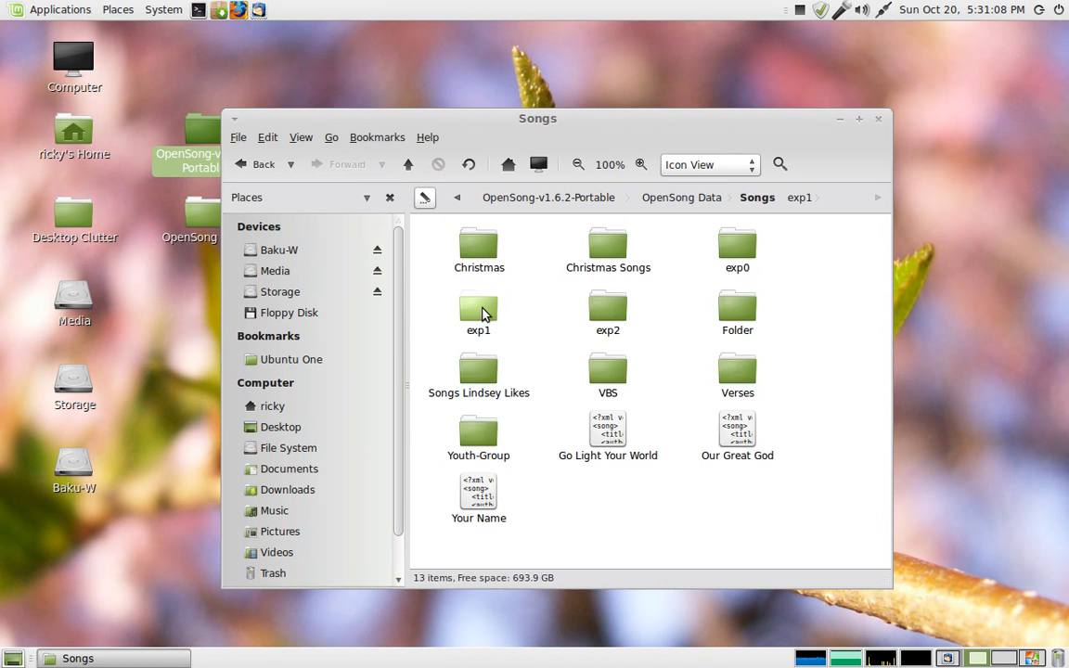
{"action": "double_click", "coordinate": [739, 306]}
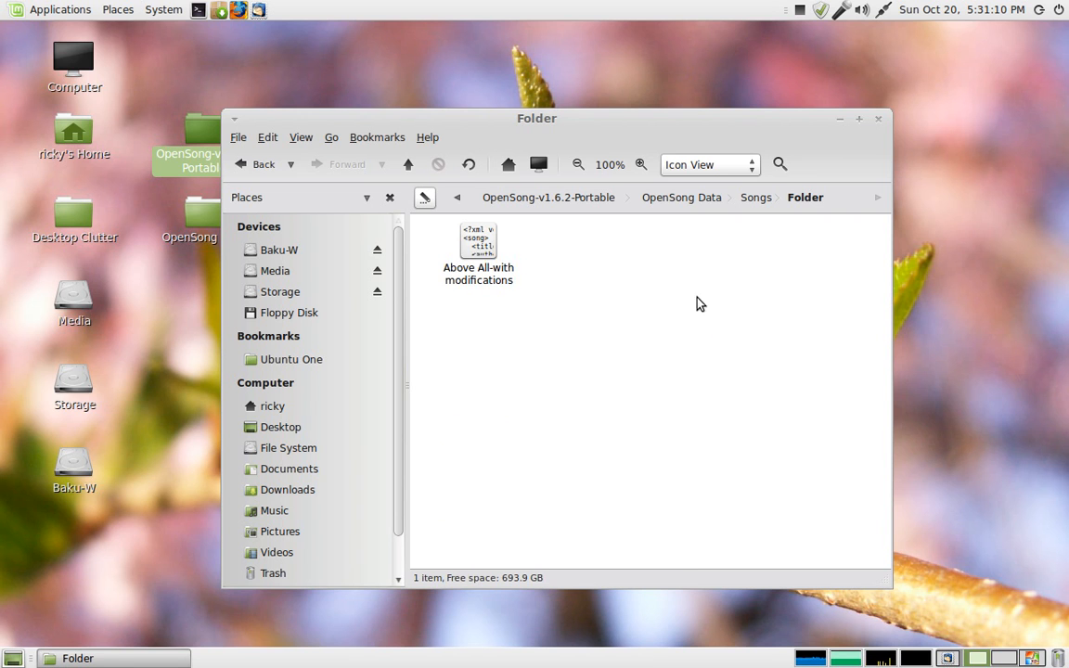
Step: Duplicate the Above All-with modifications song file inside the Folder directory
{"action": "left_click", "coordinate": [482, 252]}
{"action": "key", "text": "ctrl+c"}
{"action": "key", "text": "ctrl+v"}
{"action": "left_click", "coordinate": [514, 311]}
{"action": "right_click", "coordinate": [609, 279]}
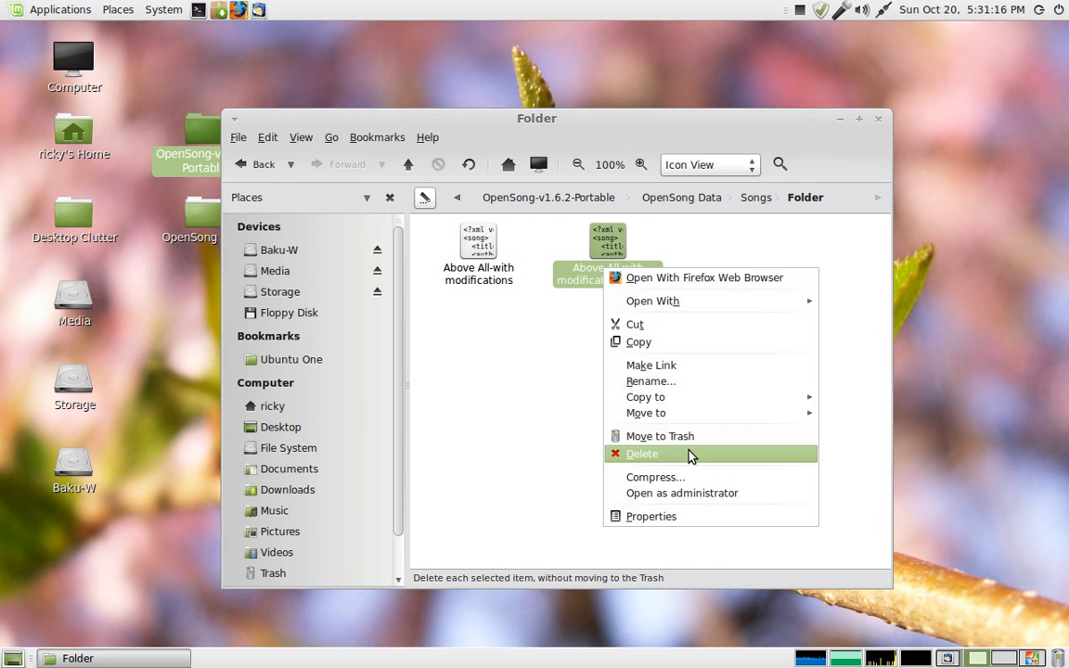
{"action": "left_click", "coordinate": [543, 376]}
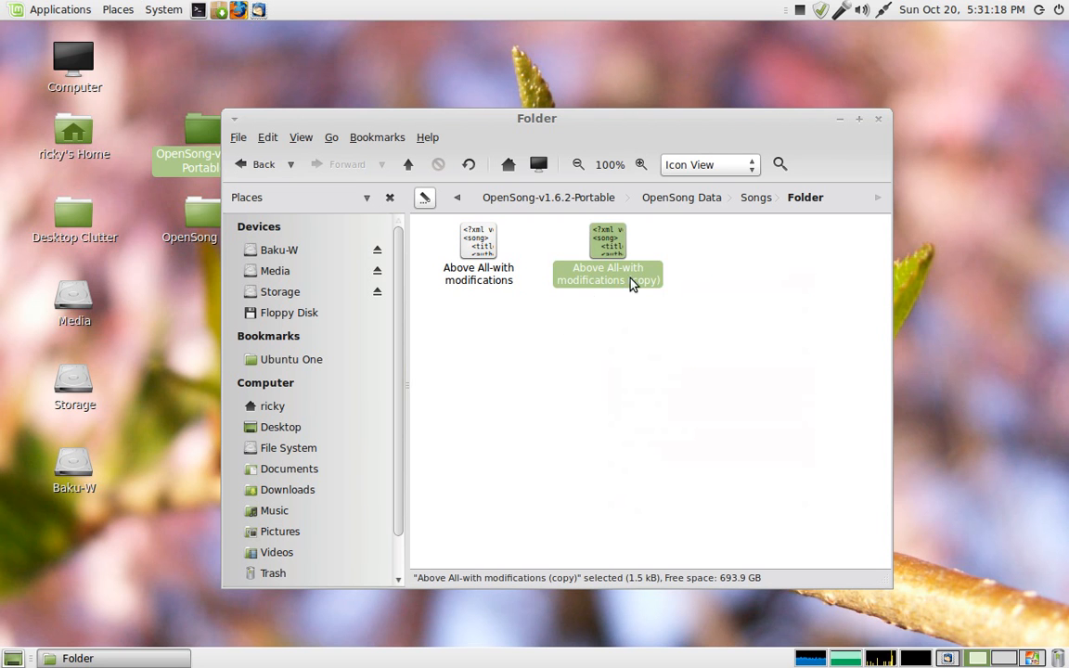
Step: Return to OpenSong and open the original and the copied song in Folder to compare them
{"action": "left_click", "coordinate": [1006, 659]}
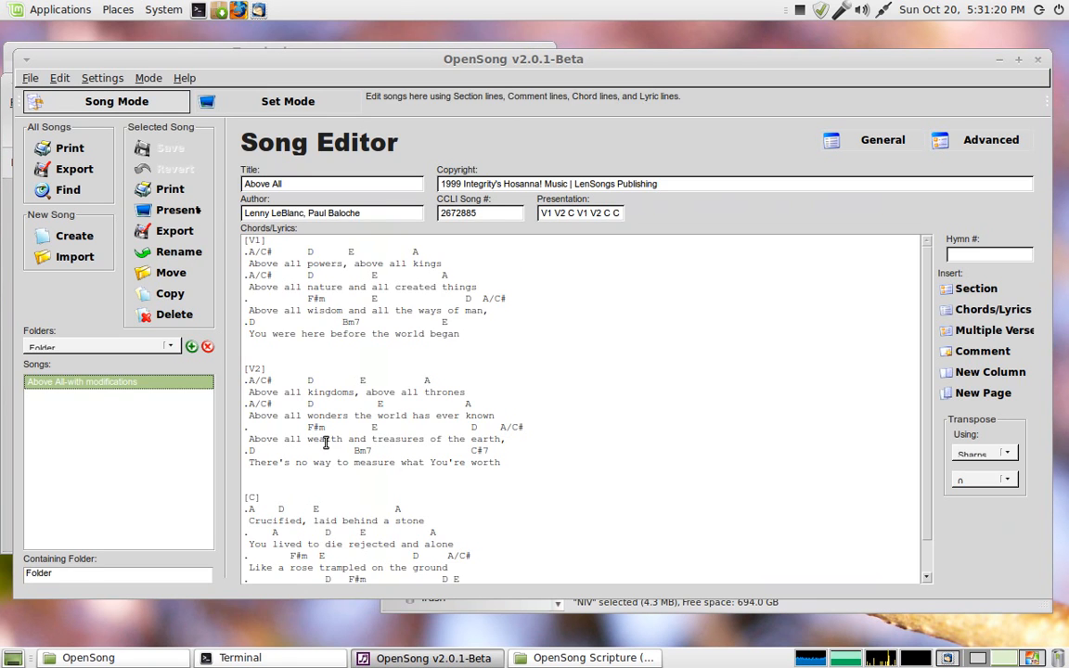
{"action": "scroll", "coordinate": [124, 351], "scroll_direction": "down", "scroll_amount": 1}
{"action": "scroll", "coordinate": [124, 350], "scroll_direction": "up", "scroll_amount": 1}
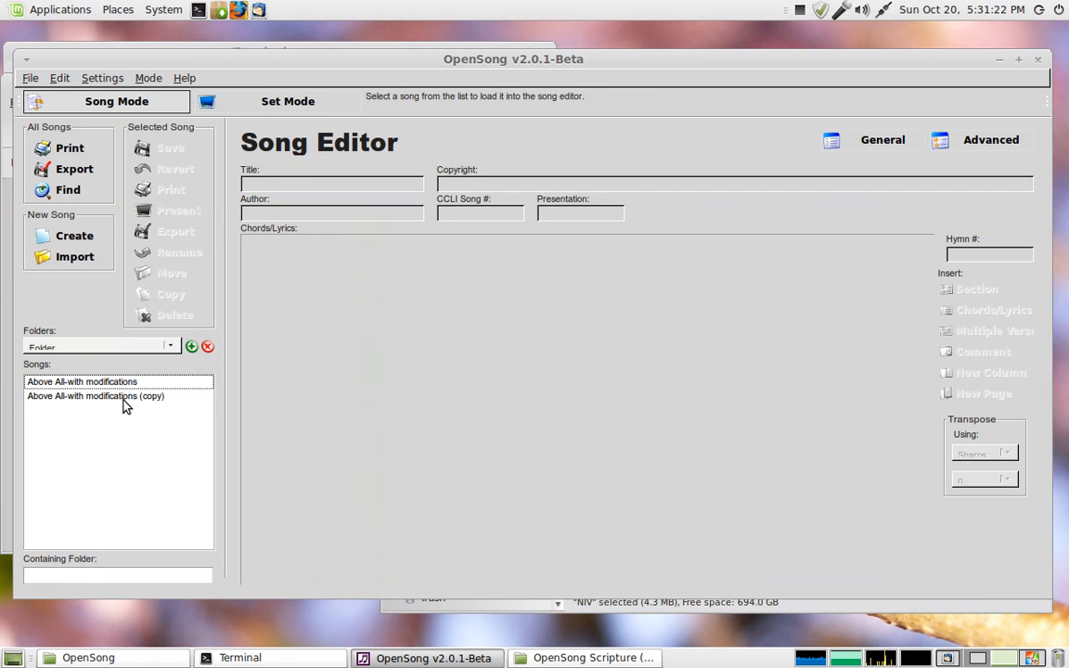
{"action": "left_click", "coordinate": [124, 399]}
{"action": "left_click", "coordinate": [118, 381]}
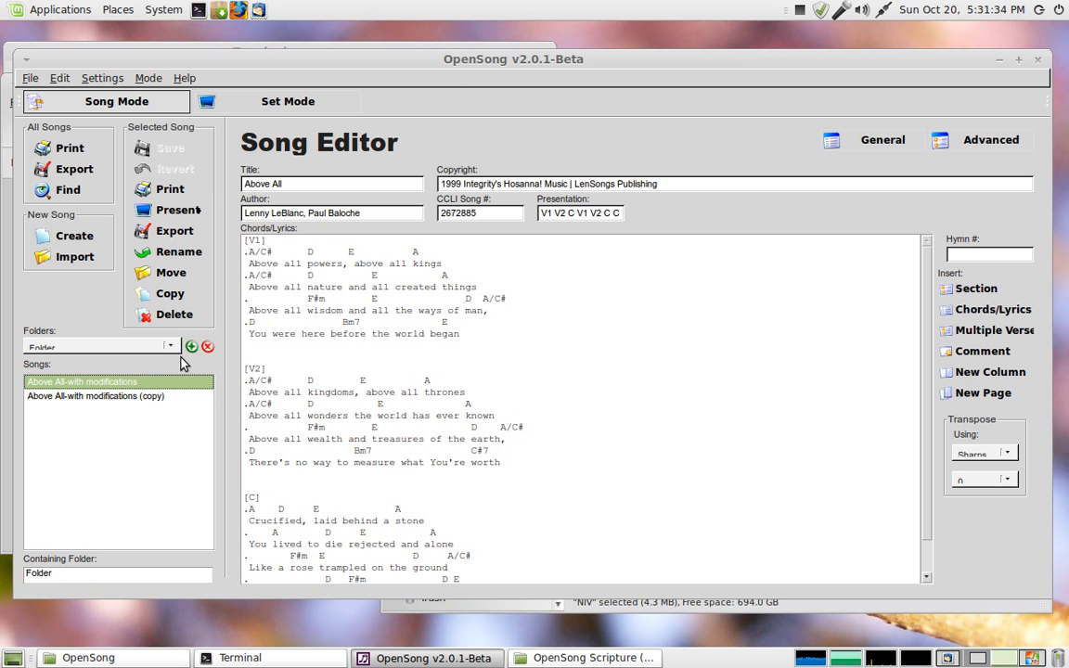
{"action": "left_click", "coordinate": [136, 397]}
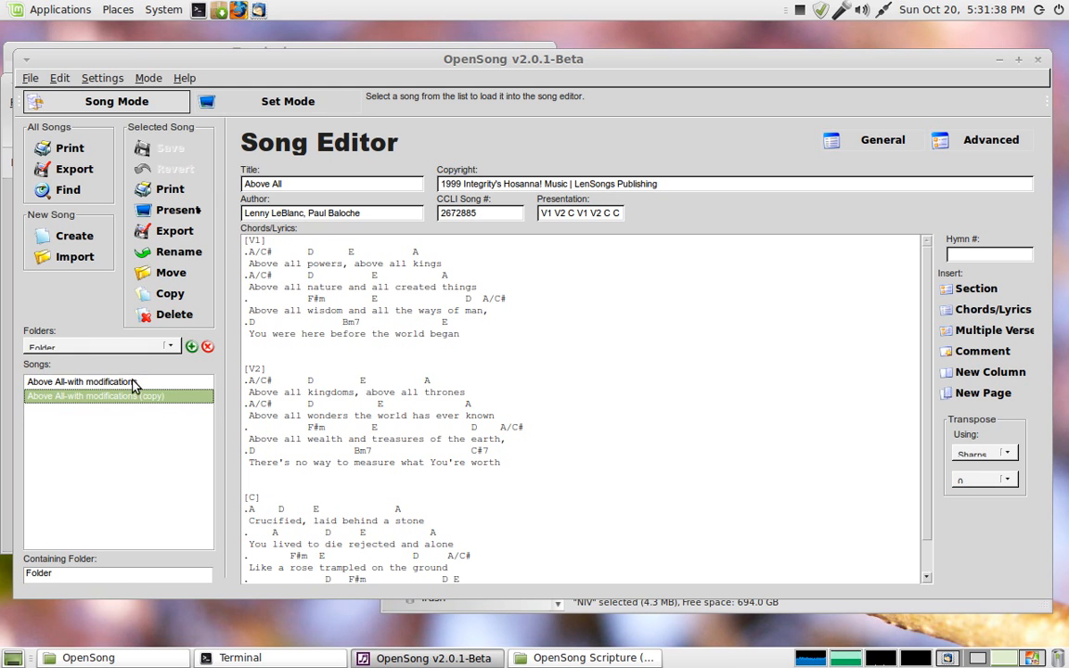
{"action": "left_click", "coordinate": [133, 384]}
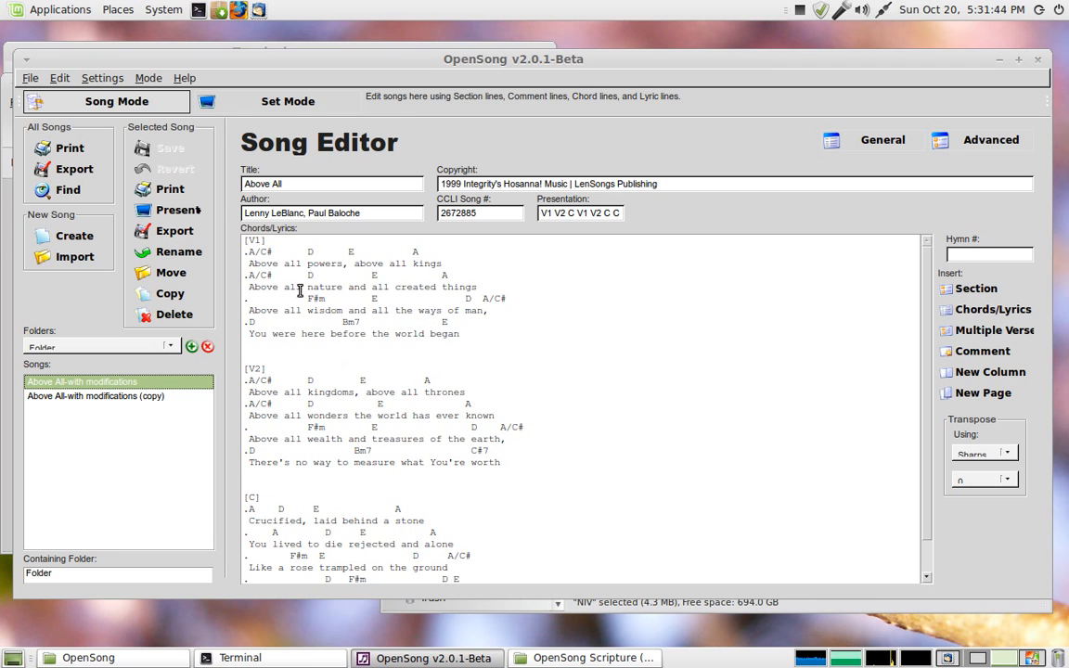
Step: Select and scroll through the song's chords and lyrics text in the editor
{"action": "scroll", "coordinate": [522, 386], "scroll_direction": "down", "scroll_amount": 1}
{"action": "scroll", "coordinate": [521, 390], "scroll_direction": "up", "scroll_amount": 1}
{"action": "left_click_drag", "start_coordinate": [287, 280], "coordinate": [509, 463]}
{"action": "left_click", "coordinate": [509, 463]}
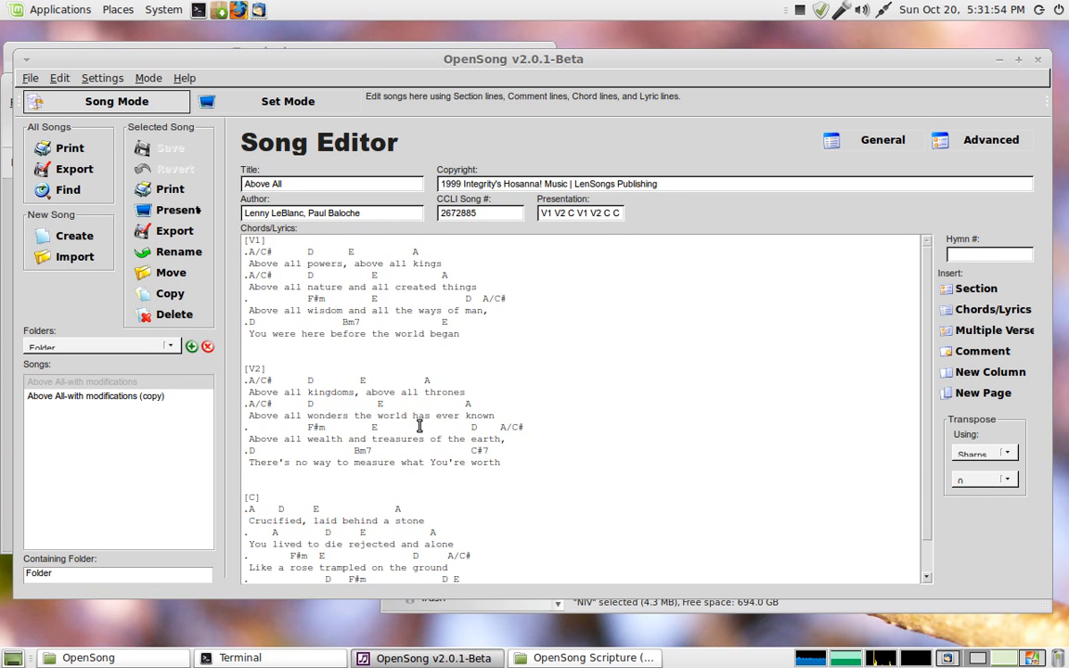
{"action": "left_click_drag", "start_coordinate": [243, 236], "coordinate": [344, 572]}
{"action": "left_click", "coordinate": [344, 575]}
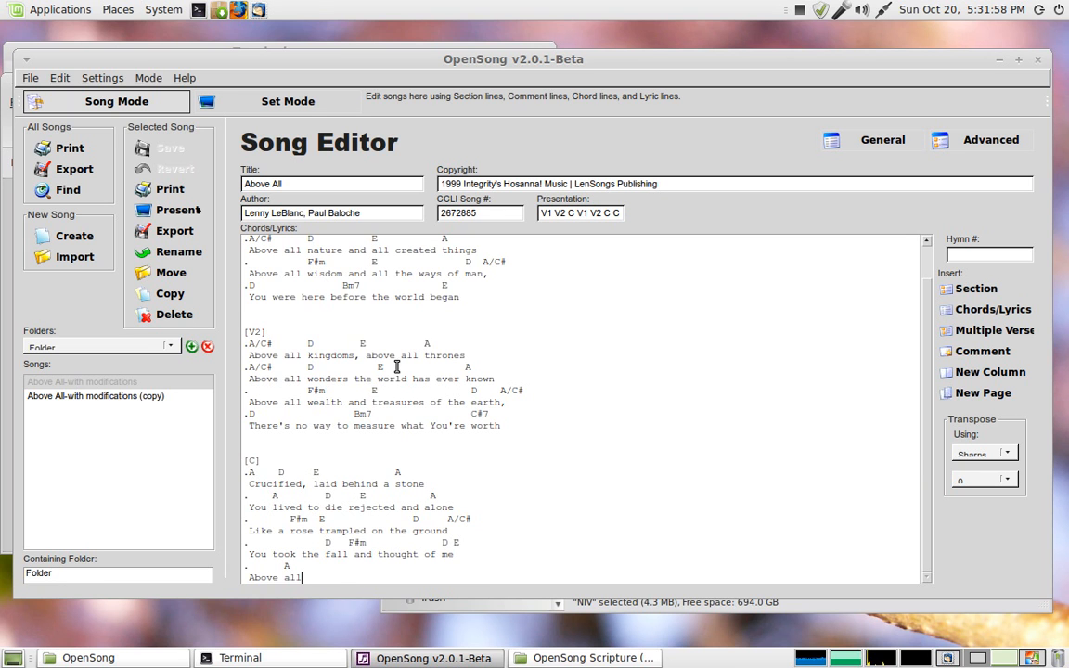
{"action": "scroll", "coordinate": [423, 325], "scroll_direction": "up", "scroll_amount": 1}
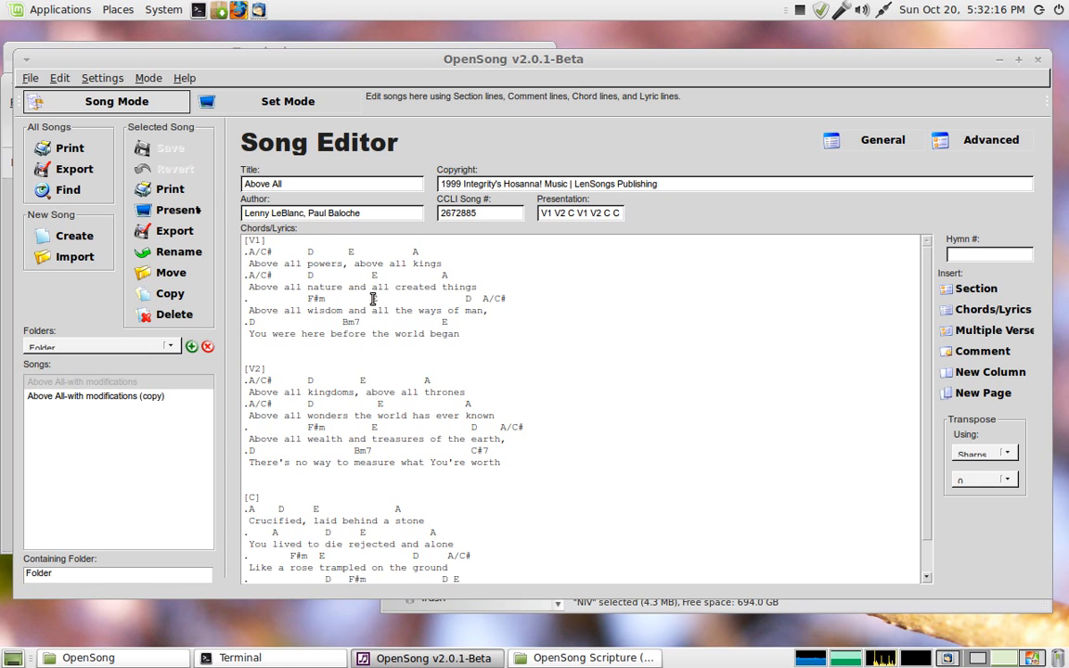
Step: Highlight the [V1], [V2] and [C] section labels in the lyrics to examine them
{"action": "left_click_drag", "start_coordinate": [262, 243], "coordinate": [223, 217]}
{"action": "left_click_drag", "start_coordinate": [281, 372], "coordinate": [226, 374]}
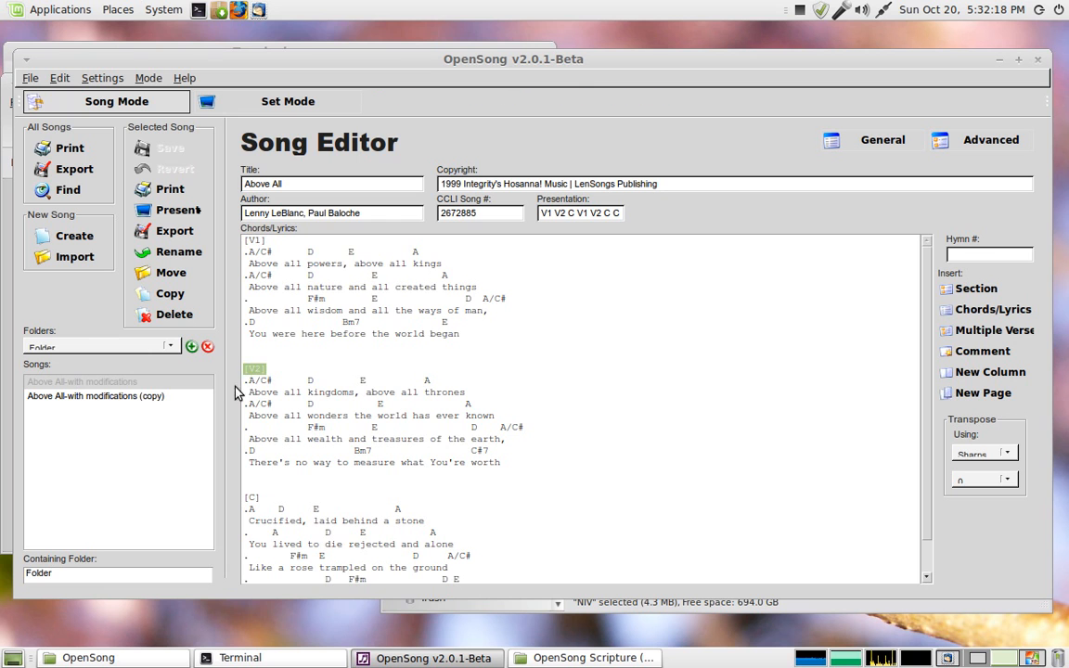
{"action": "left_click_drag", "start_coordinate": [260, 498], "coordinate": [236, 498]}
{"action": "scroll", "coordinate": [308, 480], "scroll_direction": "down", "scroll_amount": 1}
{"action": "scroll", "coordinate": [305, 479], "scroll_direction": "up", "scroll_amount": 1}
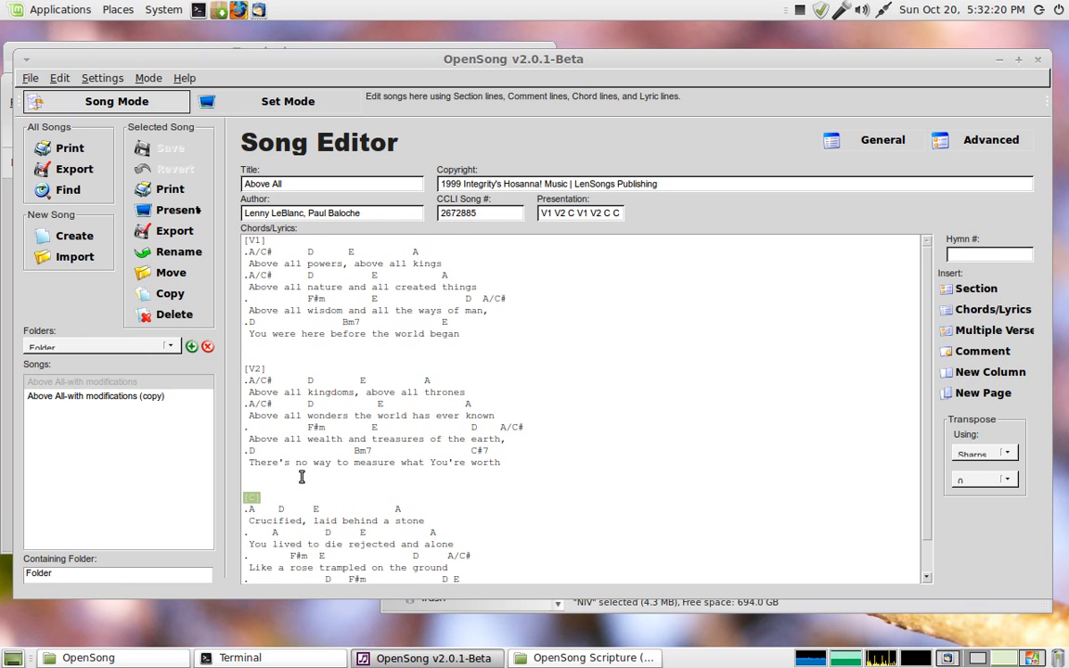
Step: Insert a new [v3] section header on a blank line after verse 1
{"action": "left_click", "coordinate": [277, 330]}
{"action": "left_click", "coordinate": [263, 349]}
{"action": "key", "text": "Return"}
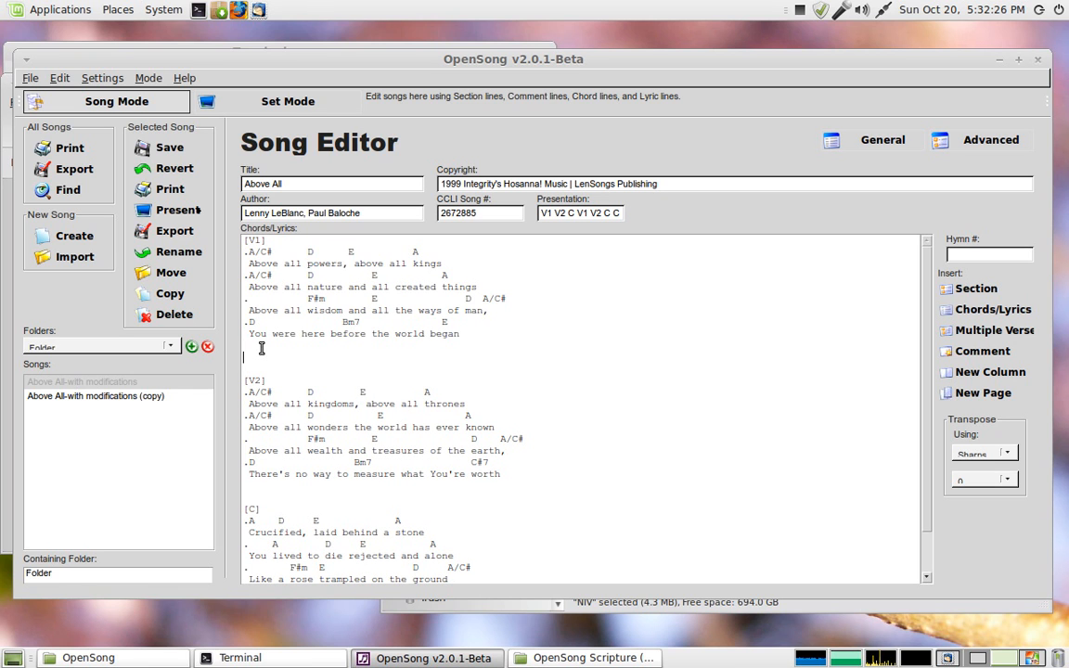
{"action": "type", "text": "["}
{"action": "key", "text": "Left"}
{"action": "type", "text": "V"}
Step: Add the lyric line This is the VERSE 3! under the [v3] header
{"action": "key", "text": "Return"}
{"action": "key", "text": "Return"}
{"action": "type", "text": "This is the VERCE"}
{"action": "key", "text": "BackSpace"}
{"action": "key", "text": "BackSpace"}
{"action": "type", "text": "S"}
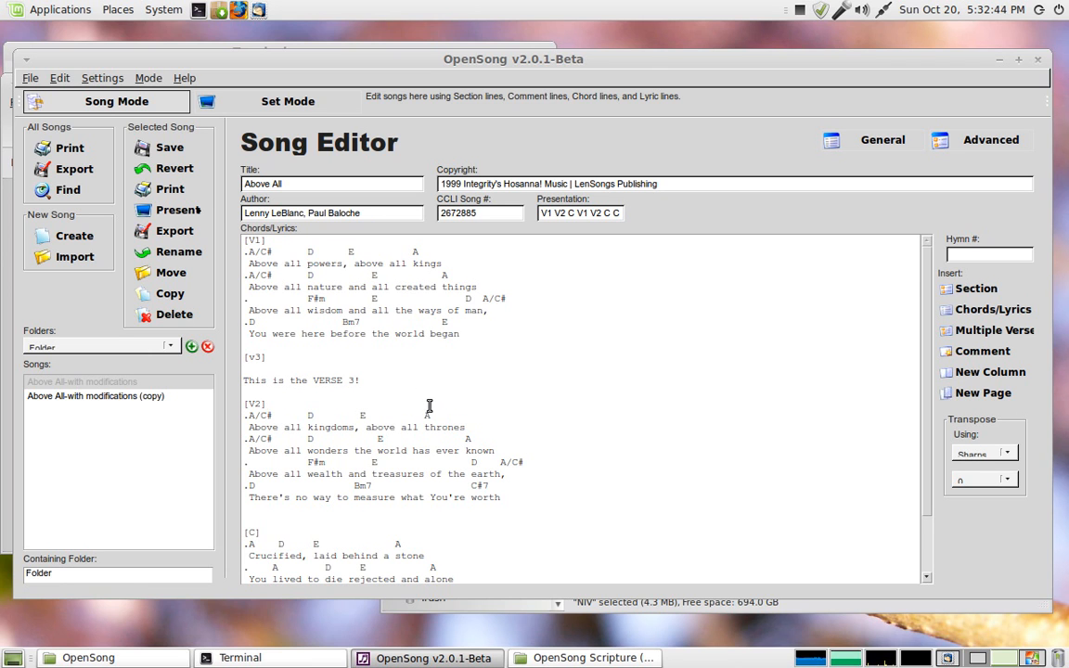
Step: Open the song's print preview, saving the pending lyric changes first
{"action": "scroll", "coordinate": [415, 405], "scroll_direction": "down", "scroll_amount": 2}
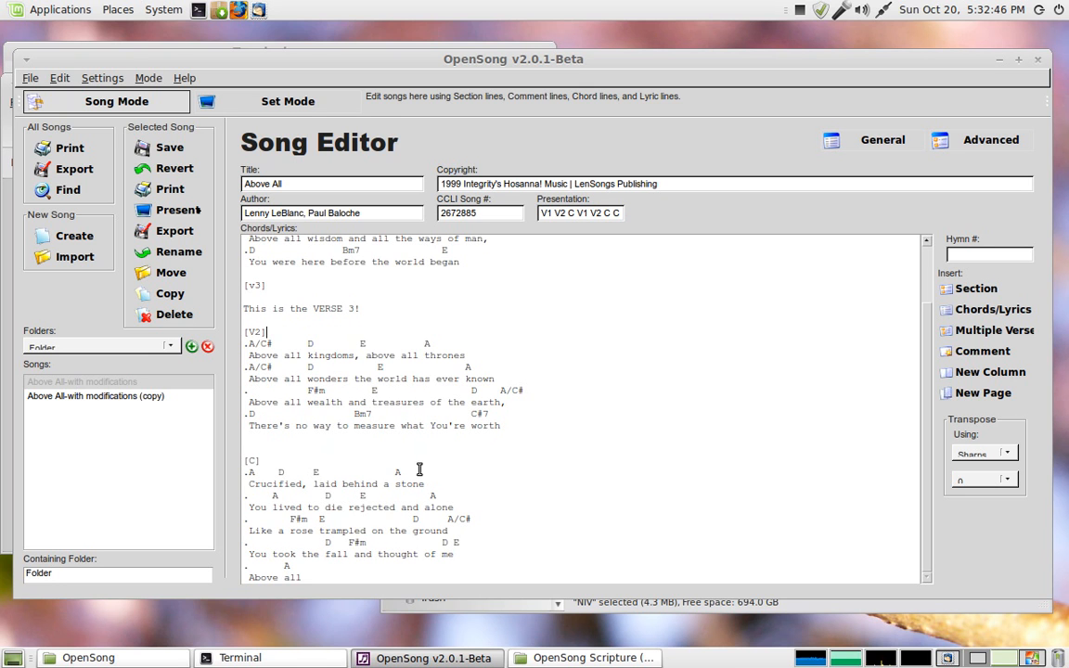
{"action": "scroll", "coordinate": [386, 443], "scroll_direction": "up", "scroll_amount": 2}
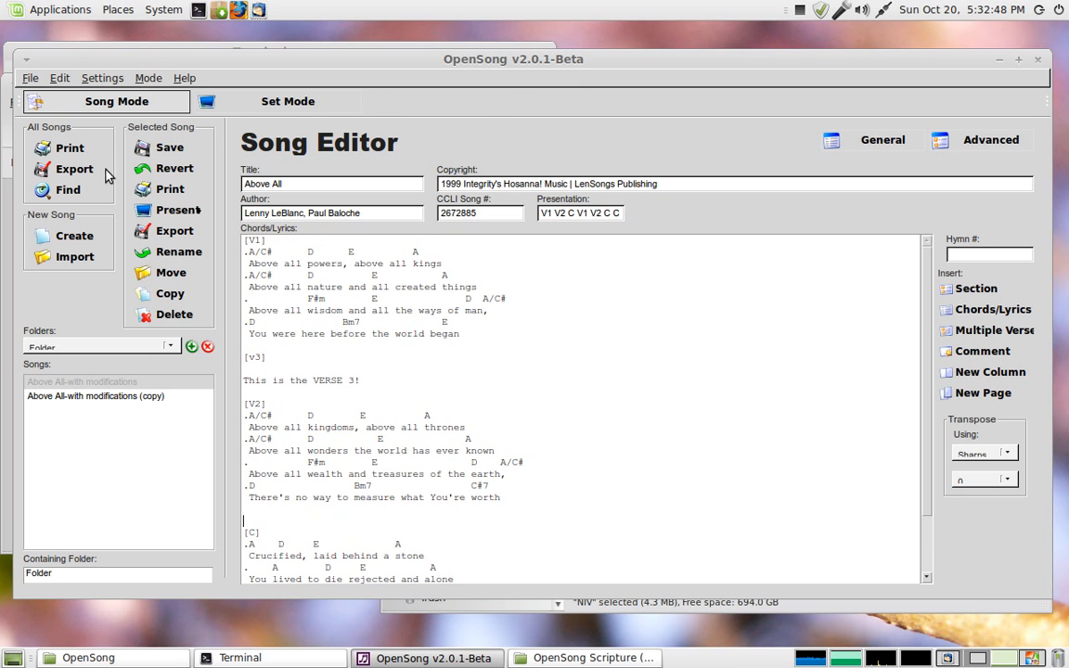
{"action": "left_click", "coordinate": [31, 79]}
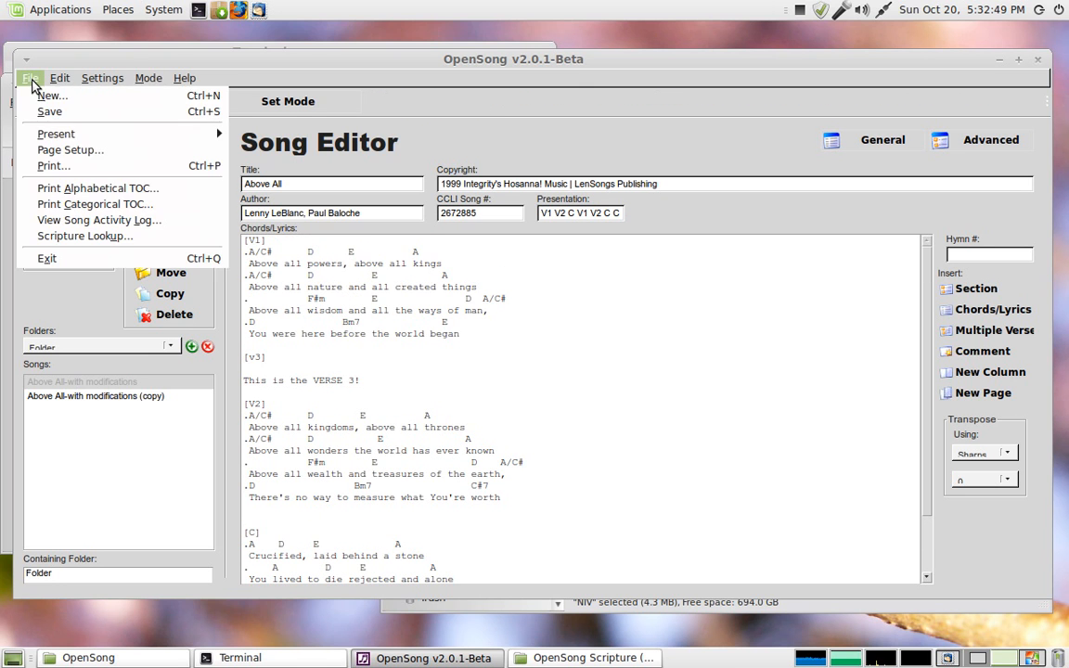
{"action": "left_click", "coordinate": [51, 166]}
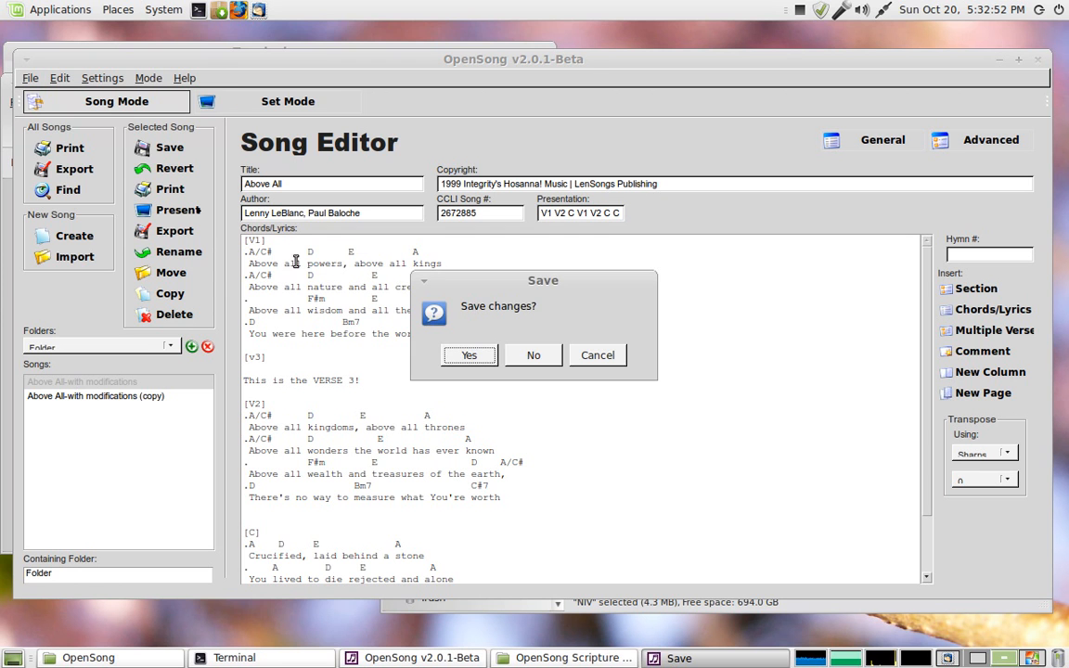
{"action": "left_click", "coordinate": [474, 358]}
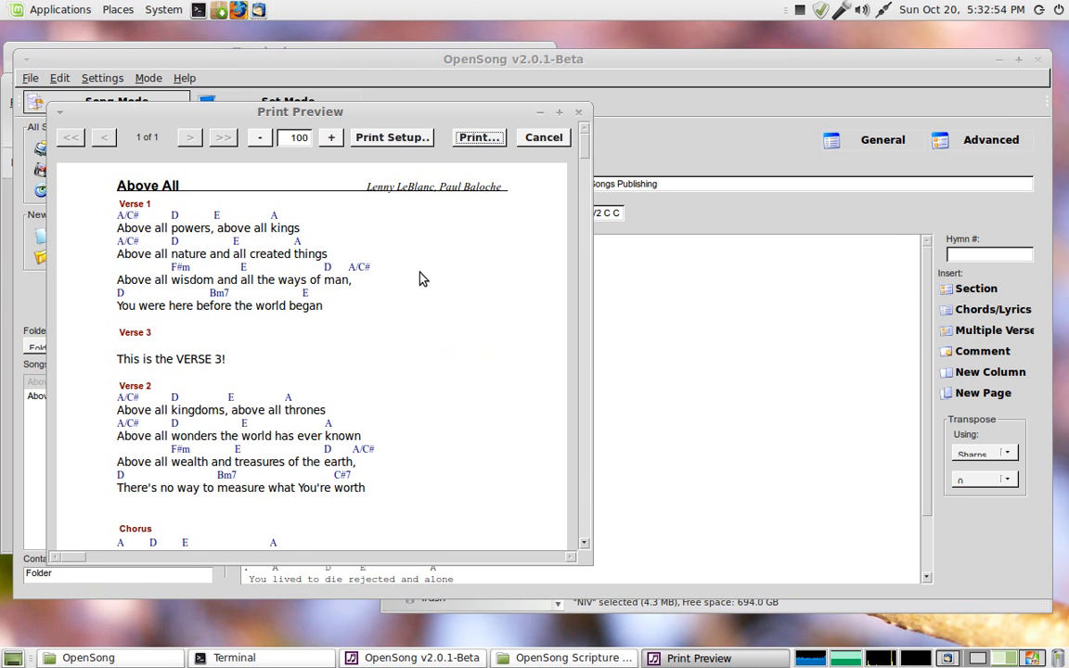
Step: Scroll through the print preview to review the song's sections, then close it
{"action": "scroll", "coordinate": [585, 191], "scroll_direction": "down", "scroll_amount": 3}
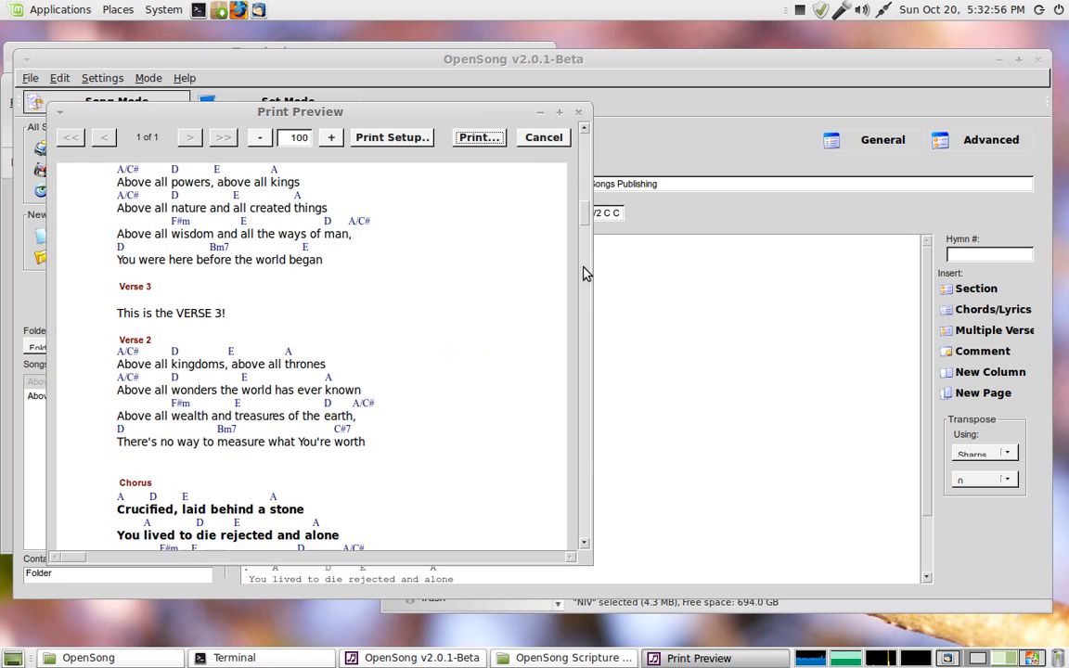
{"action": "scroll", "coordinate": [571, 519], "scroll_direction": "down", "scroll_amount": 3}
{"action": "scroll", "coordinate": [567, 446], "scroll_direction": "up", "scroll_amount": 3}
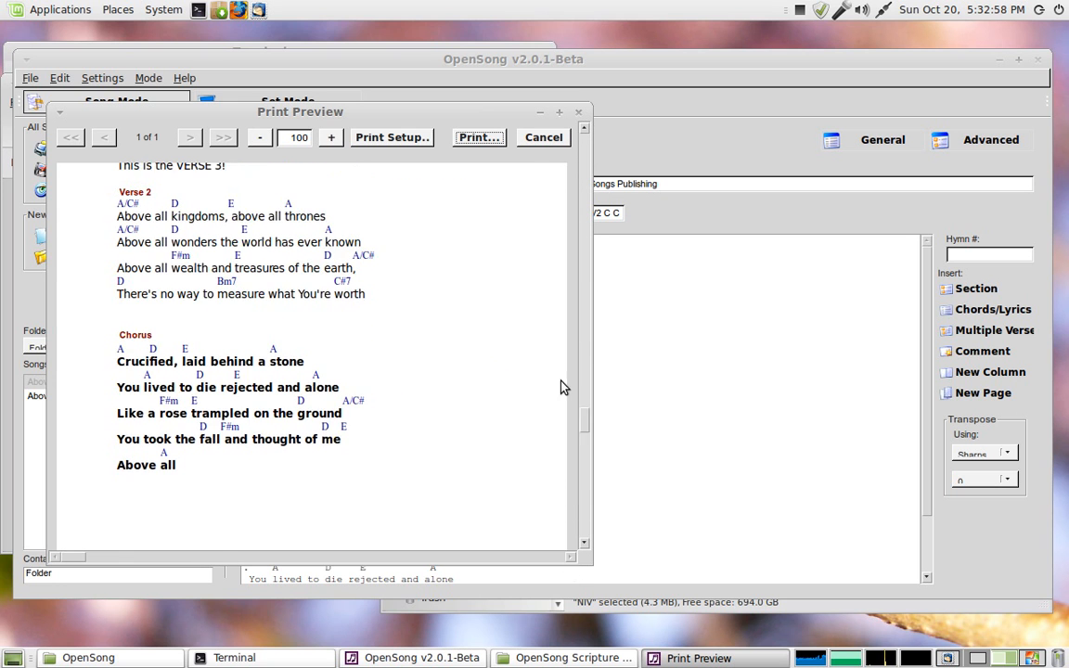
{"action": "scroll", "coordinate": [548, 266], "scroll_direction": "up", "scroll_amount": 3}
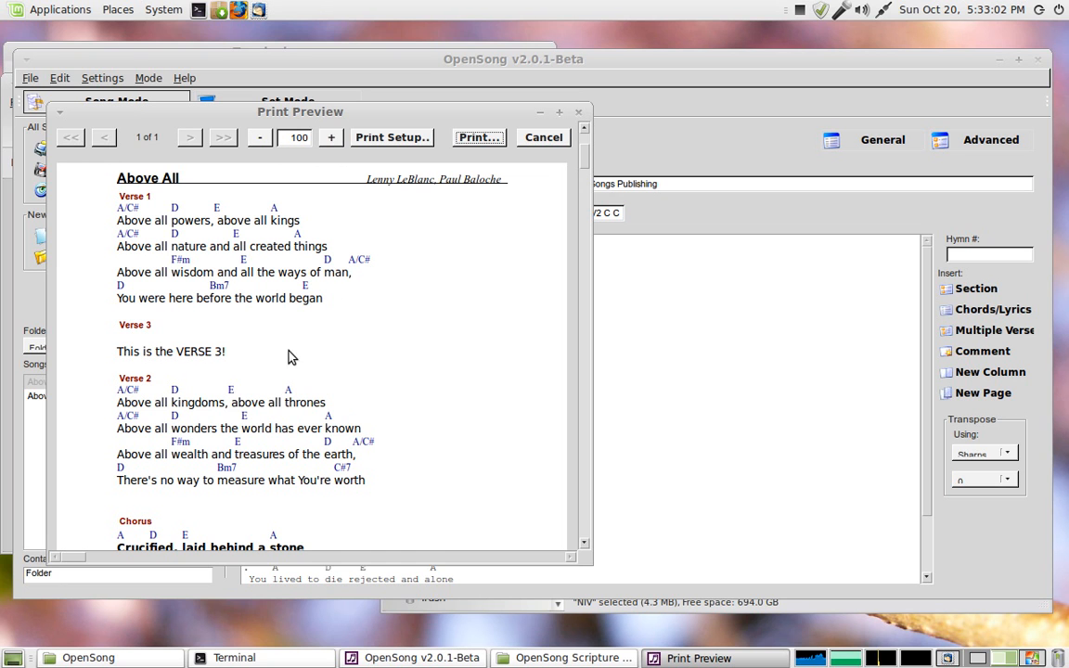
{"action": "left_click", "coordinate": [525, 140]}
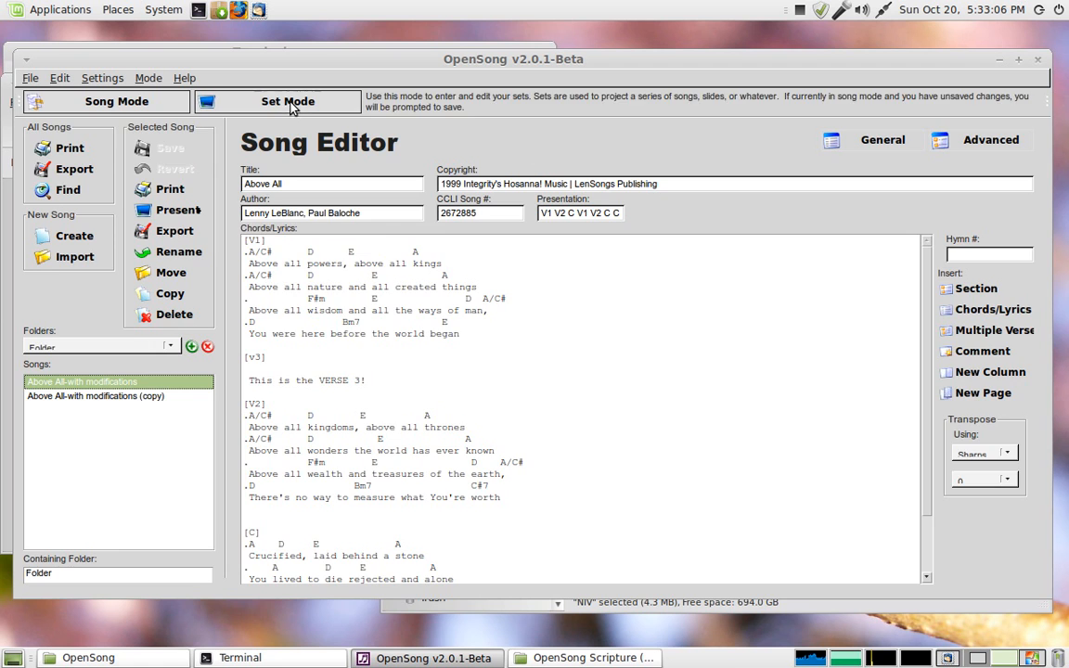
Step: Switch to Set Mode and load the testing set
{"action": "left_click", "coordinate": [209, 111]}
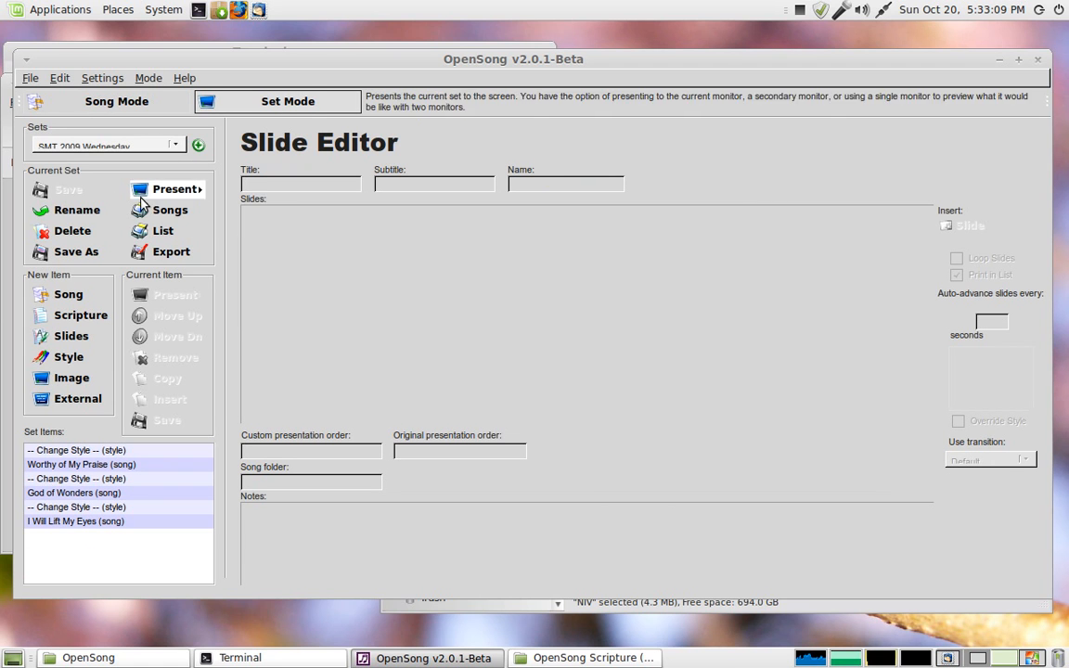
{"action": "left_click", "coordinate": [178, 146]}
{"action": "left_click", "coordinate": [116, 278]}
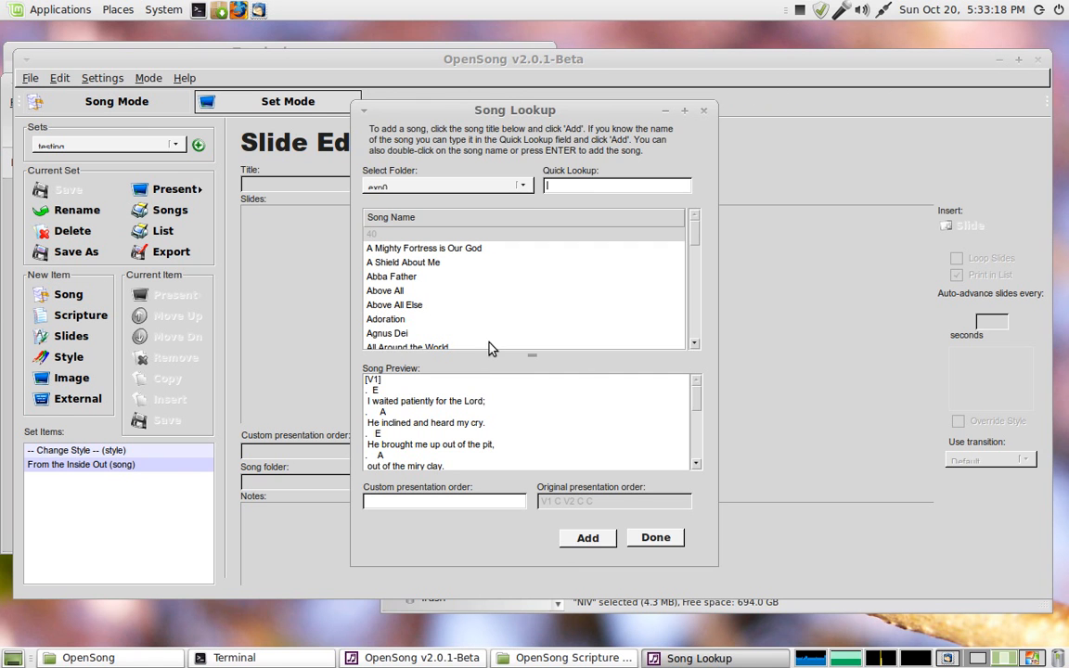
Step: Add the song Above All-with modifications from the Folder folder to the set
{"action": "mouse_move", "coordinate": [694, 231]}
{"action": "left_mouse_down"}
{"action": "mouse_move", "coordinate": [699, 275]}
{"action": "mouse_move", "coordinate": [693, 226]}
{"action": "left_mouse_up"}
{"action": "left_click", "coordinate": [520, 189]}
{"action": "left_click", "coordinate": [442, 241]}
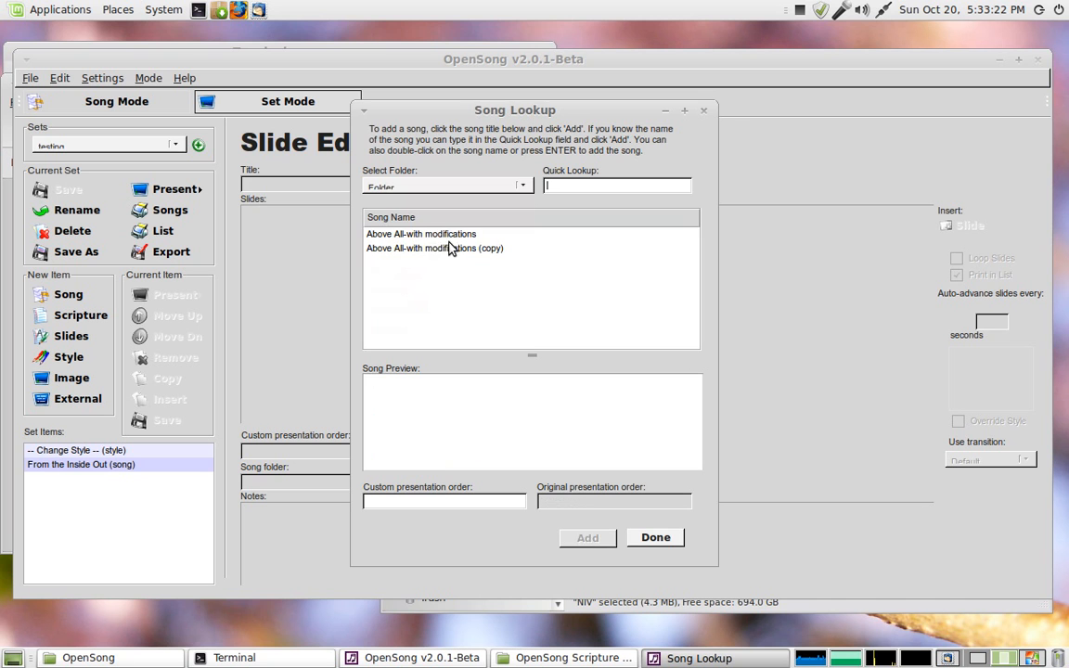
{"action": "left_click", "coordinate": [447, 238]}
{"action": "scroll", "coordinate": [514, 451], "scroll_direction": "down", "scroll_amount": 4}
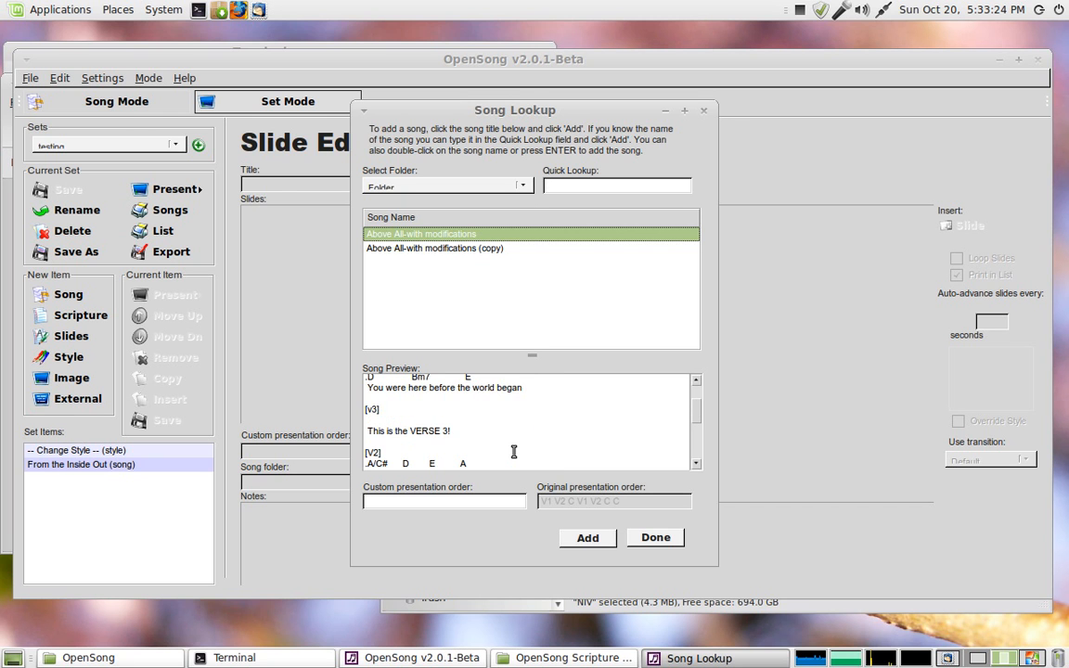
{"action": "left_click", "coordinate": [589, 539]}
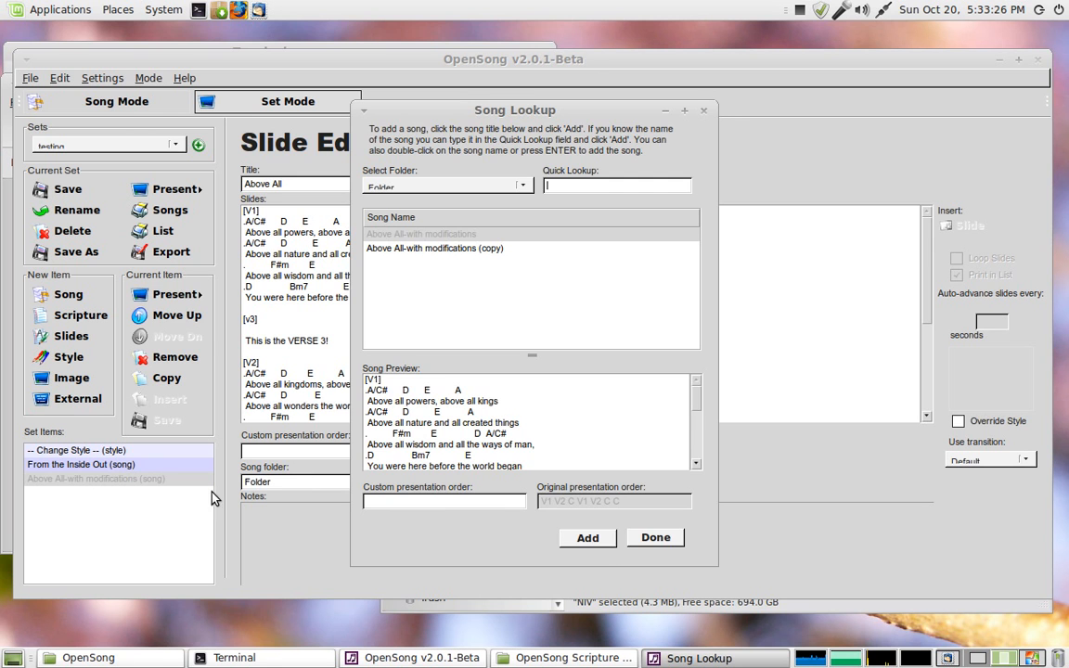
{"action": "left_click", "coordinate": [656, 537]}
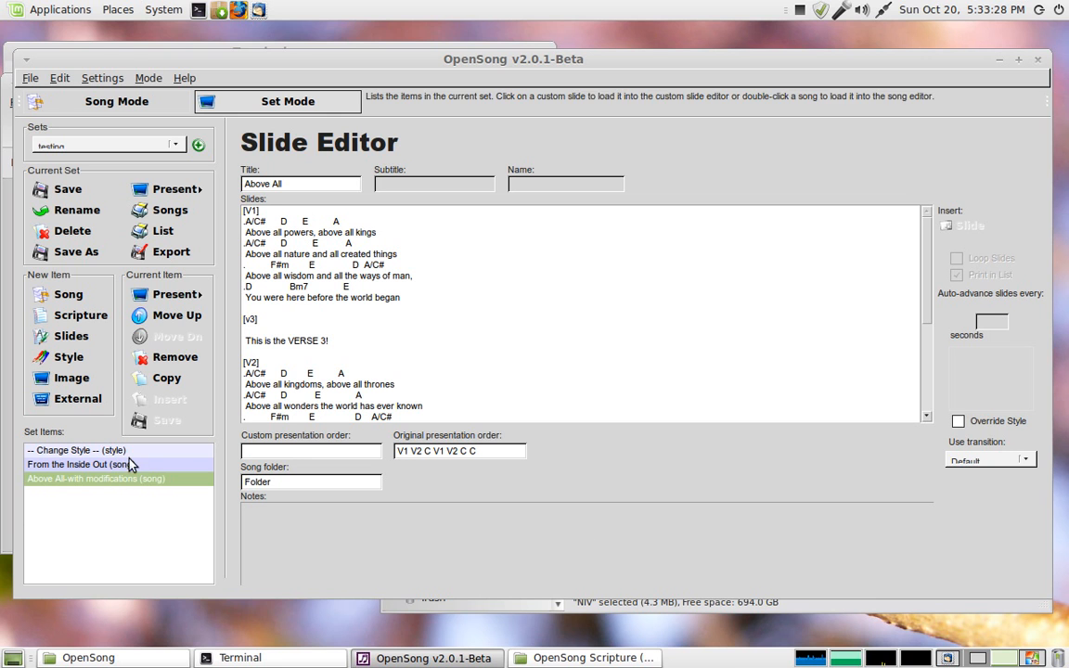
Step: Start presenting the set, saving the changed set first and dismissing the missing-file message
{"action": "left_click", "coordinate": [176, 295]}
{"action": "left_click", "coordinate": [223, 324]}
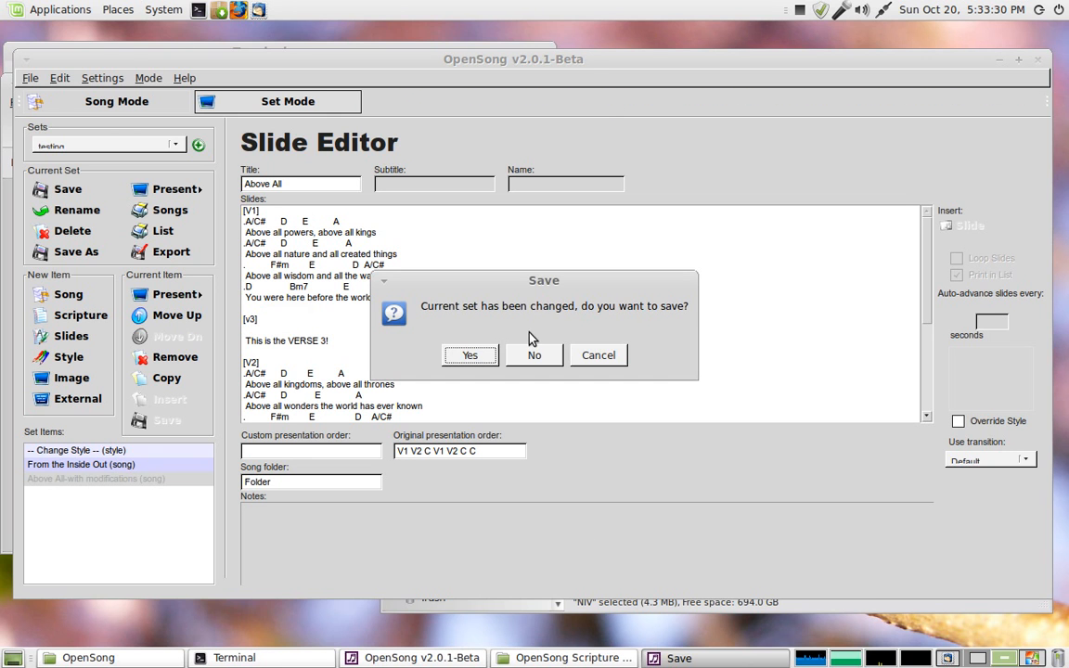
{"action": "left_click", "coordinate": [475, 354]}
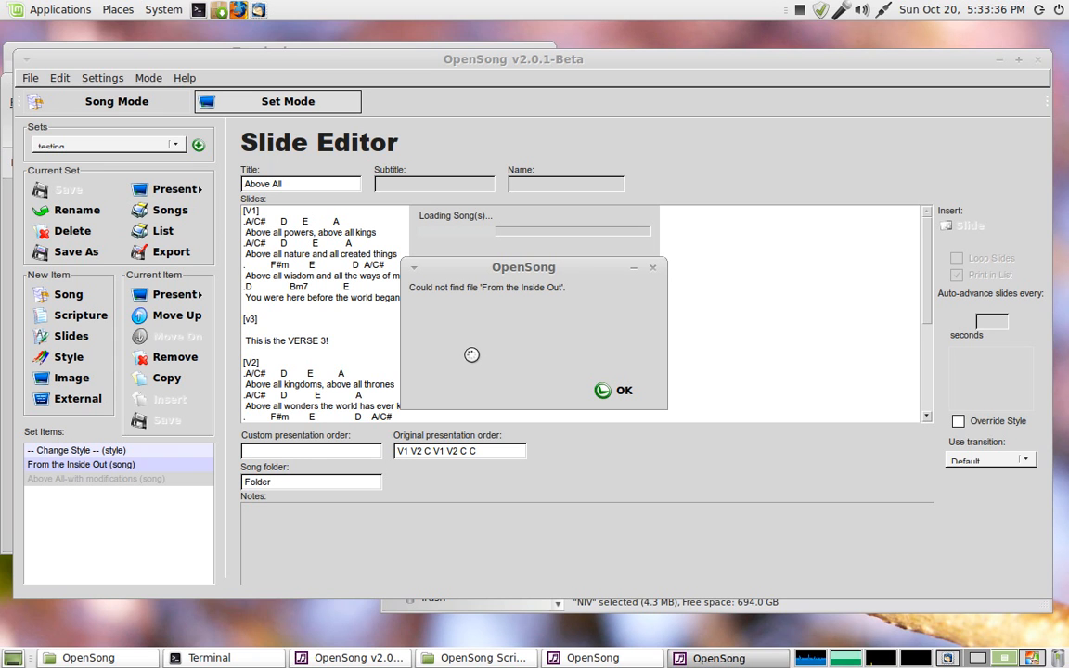
{"action": "left_click", "coordinate": [605, 390]}
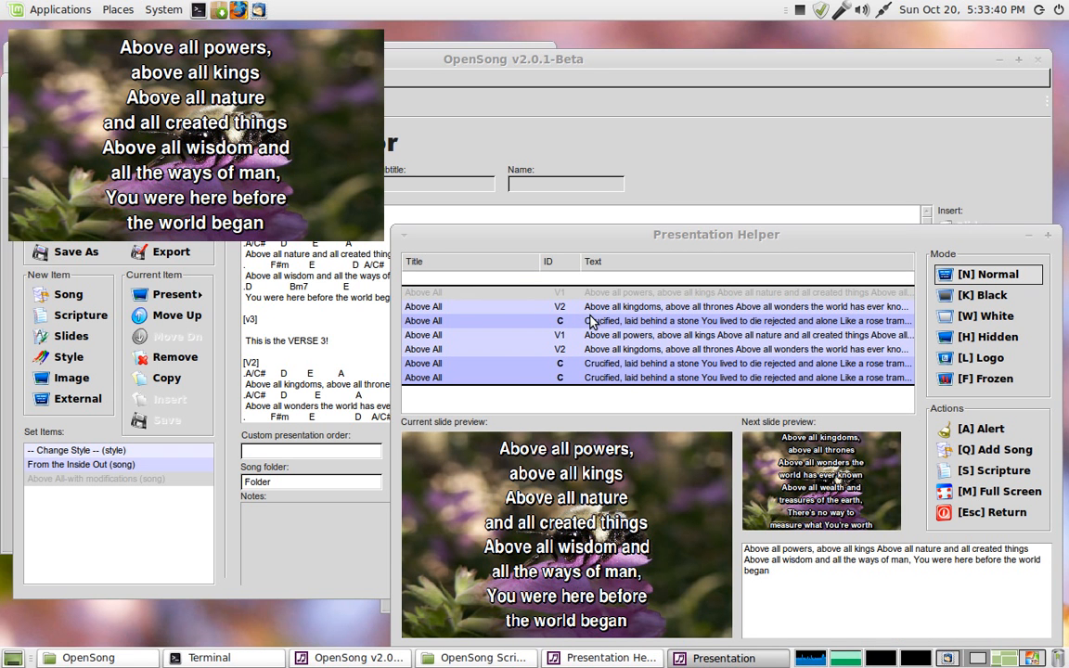
Step: Step through the presentation slides, moving forward through the sections and back one slide
{"action": "key", "text": "Down"}
{"action": "key", "text": "Down"}
{"action": "key", "text": "Down"}
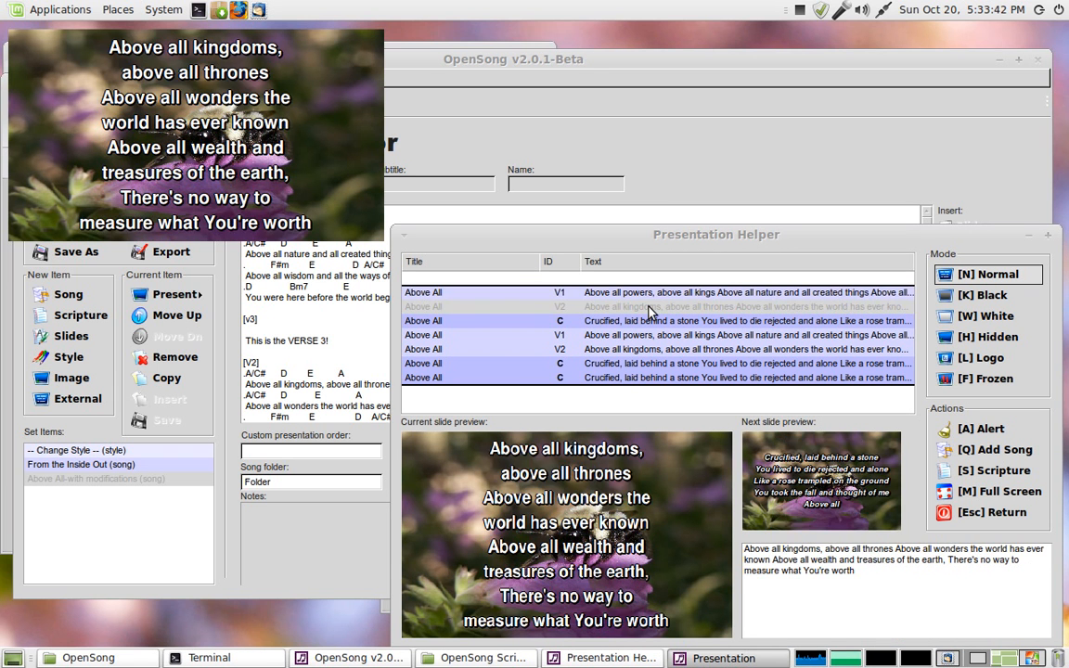
{"action": "key", "text": "Down"}
{"action": "key", "text": "Down"}
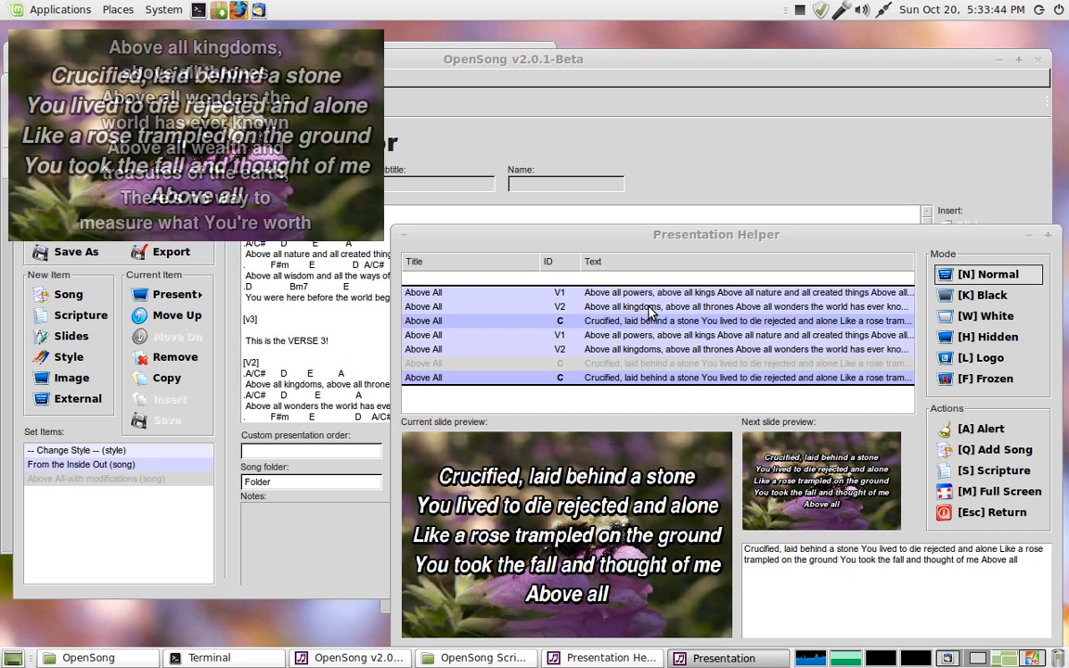
{"action": "key", "text": "Up"}
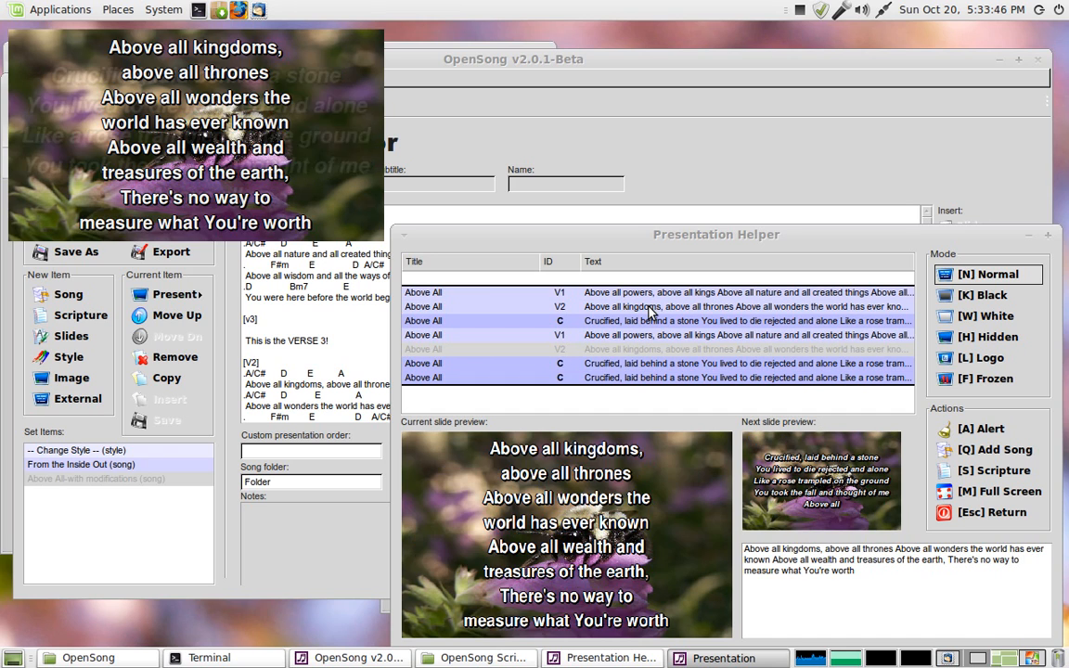
Step: End the presentation and return to Song Mode
{"action": "left_click", "coordinate": [1047, 236]}
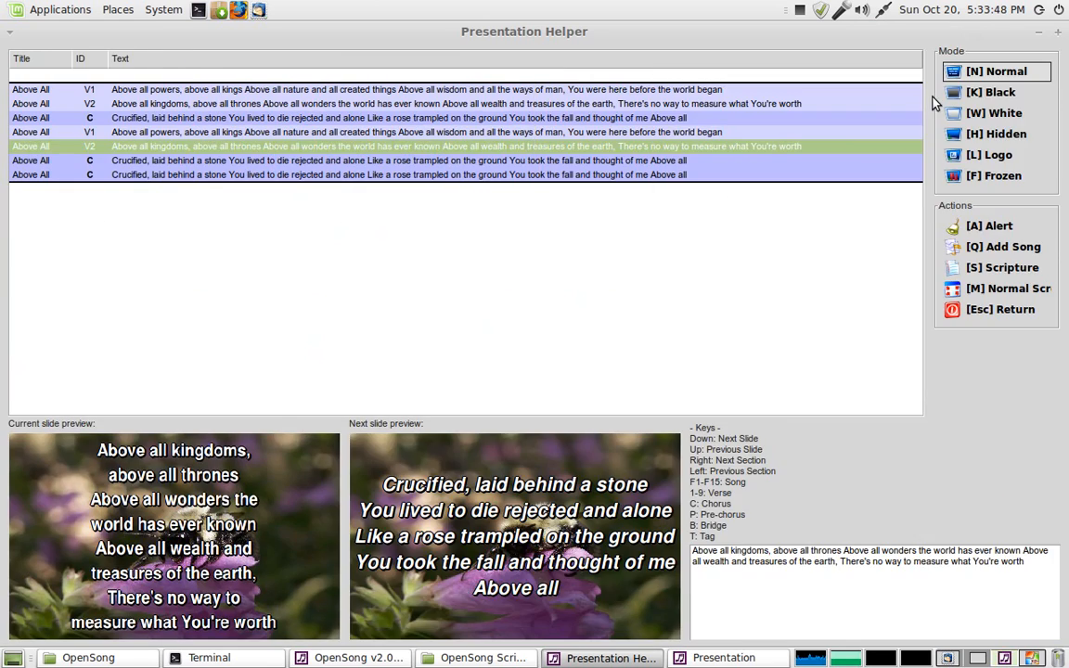
{"action": "left_click", "coordinate": [1057, 30]}
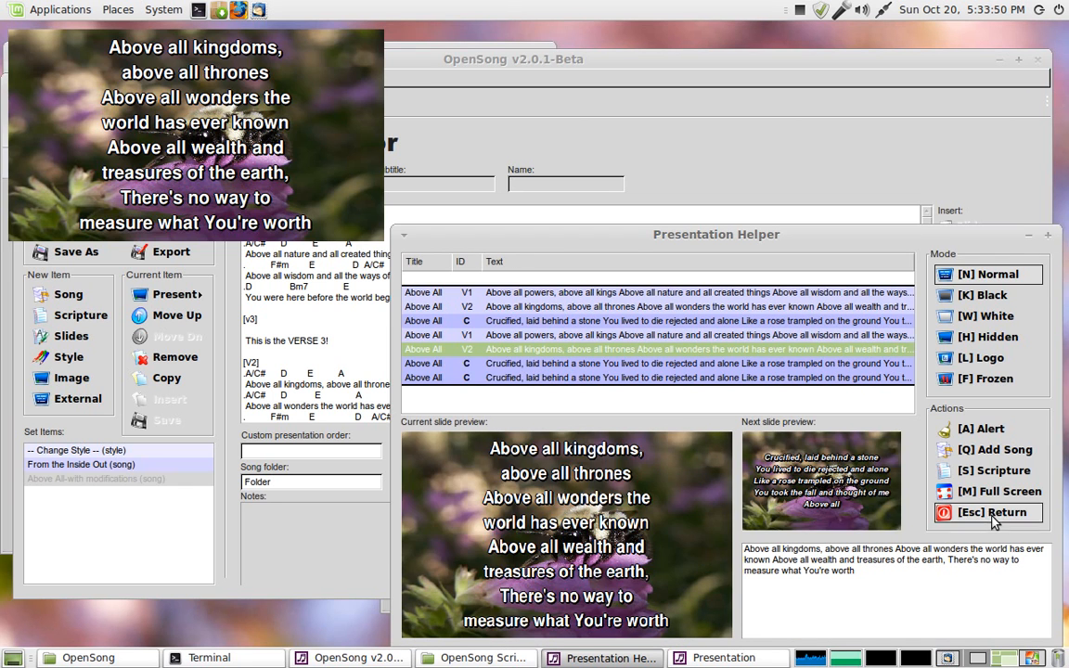
{"action": "left_click", "coordinate": [993, 515]}
{"action": "left_click", "coordinate": [119, 104]}
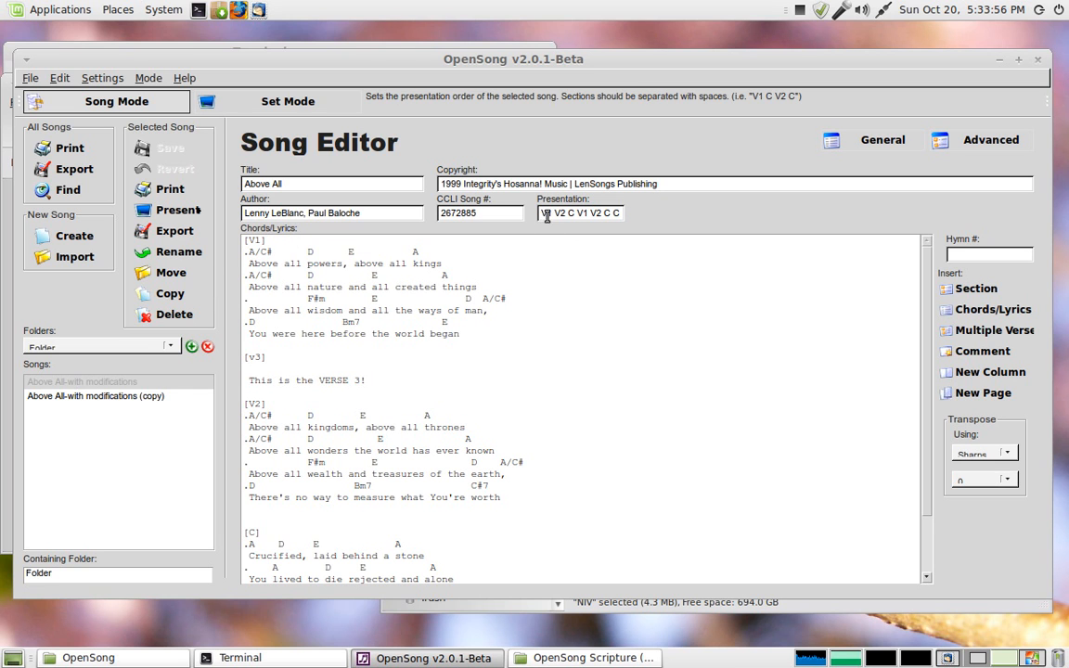
Step: Insert V3 C into the song's presentation order right after the first V1 V2 C
{"action": "left_click_drag", "start_coordinate": [542, 213], "coordinate": [630, 220]}
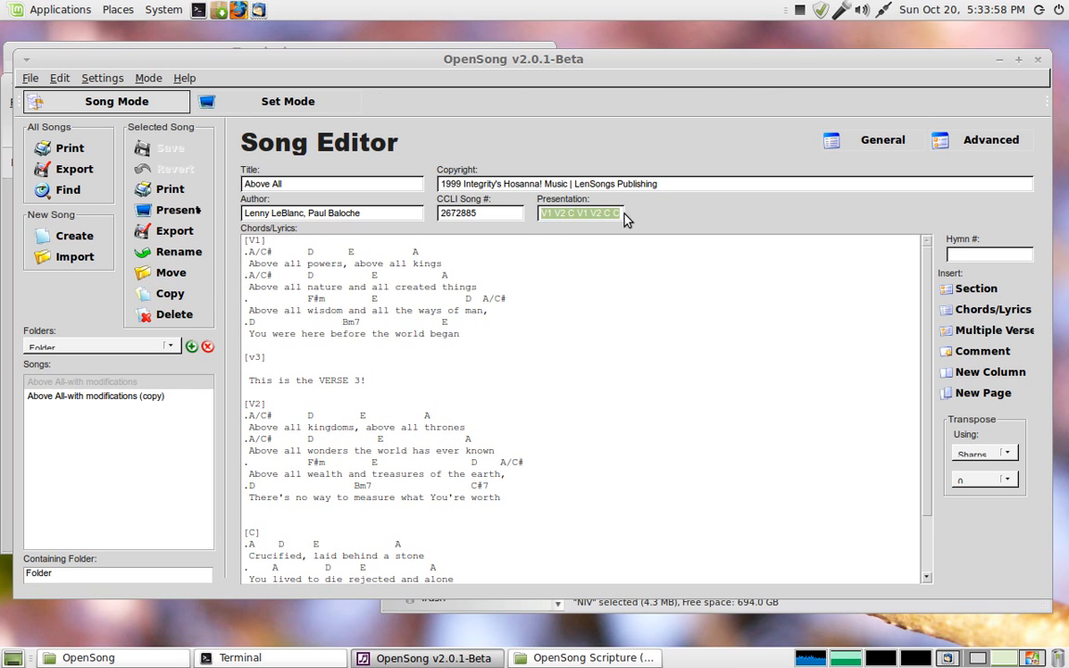
{"action": "left_click", "coordinate": [563, 215]}
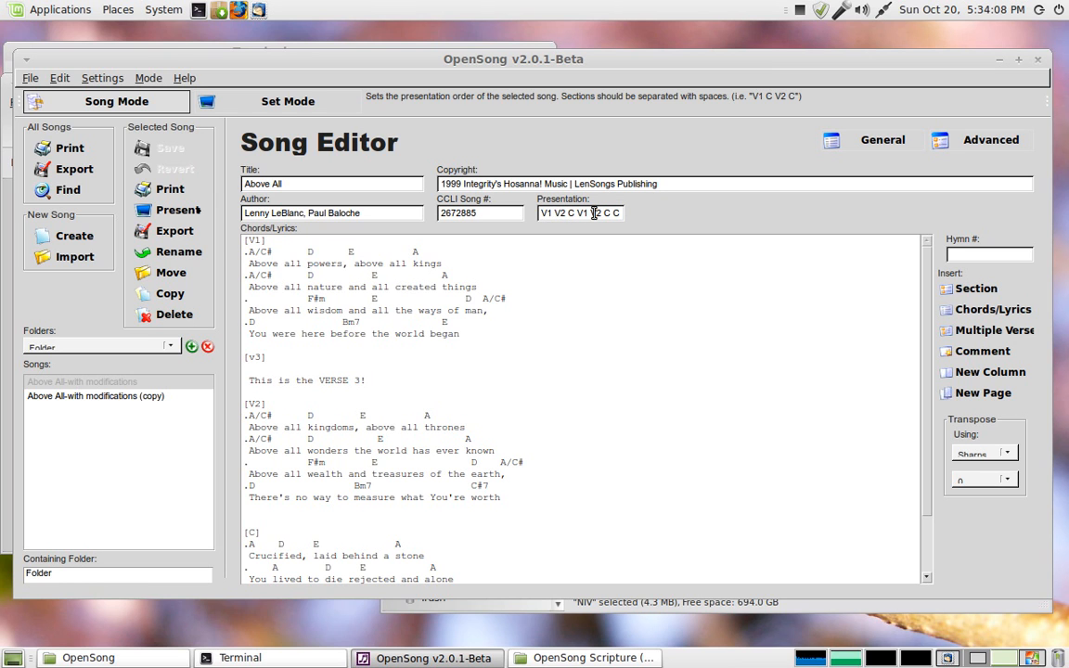
{"action": "scroll", "coordinate": [557, 483], "scroll_direction": "down", "scroll_amount": 2}
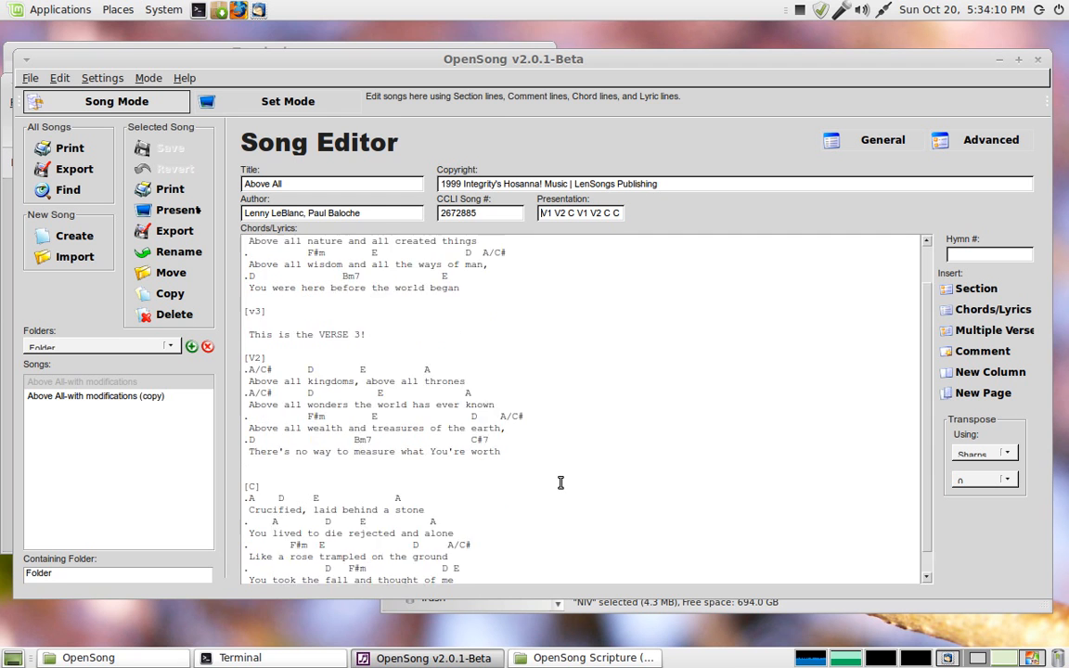
{"action": "scroll", "coordinate": [537, 481], "scroll_direction": "up", "scroll_amount": 2}
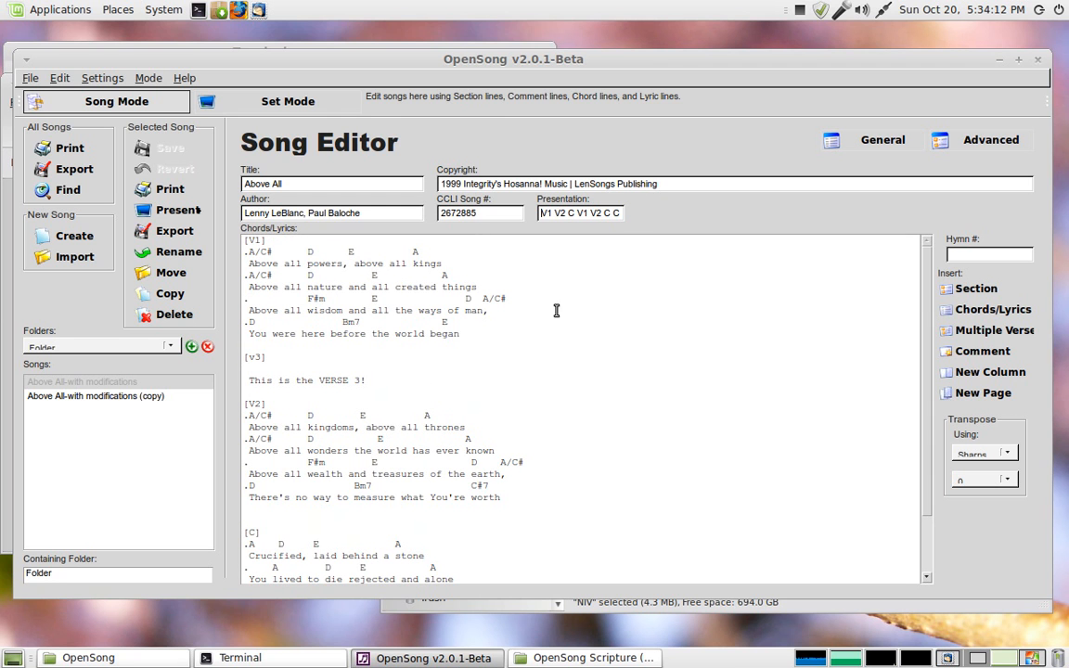
{"action": "left_click", "coordinate": [234, 99]}
{"action": "left_click", "coordinate": [108, 104]}
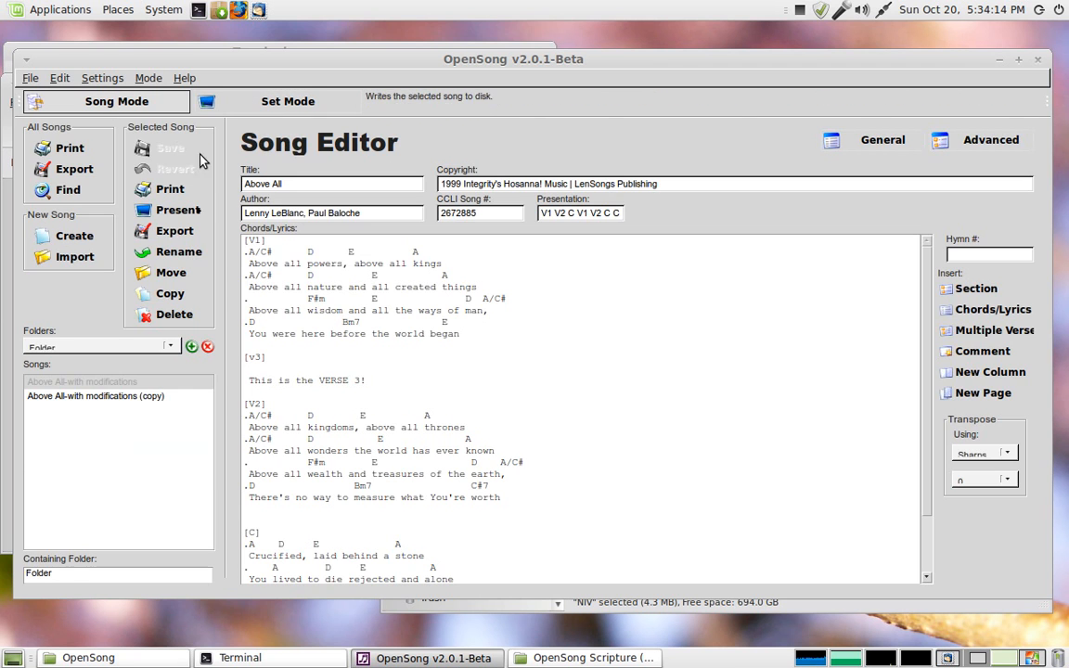
{"action": "scroll", "coordinate": [371, 399], "scroll_direction": "down", "scroll_amount": 1}
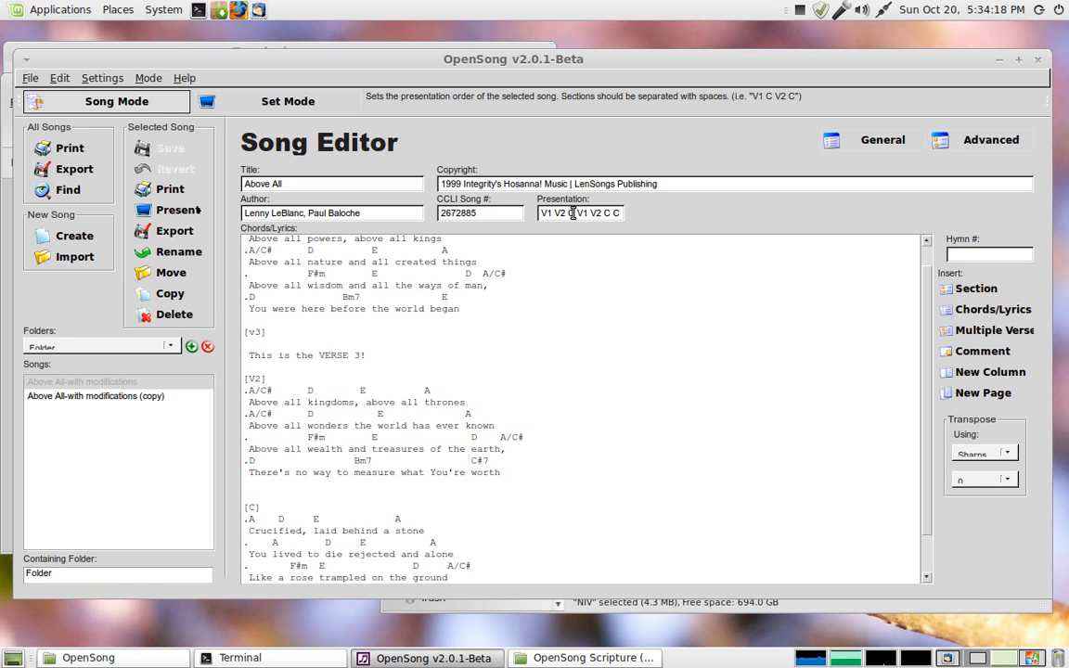
{"action": "left_click", "coordinate": [574, 213]}
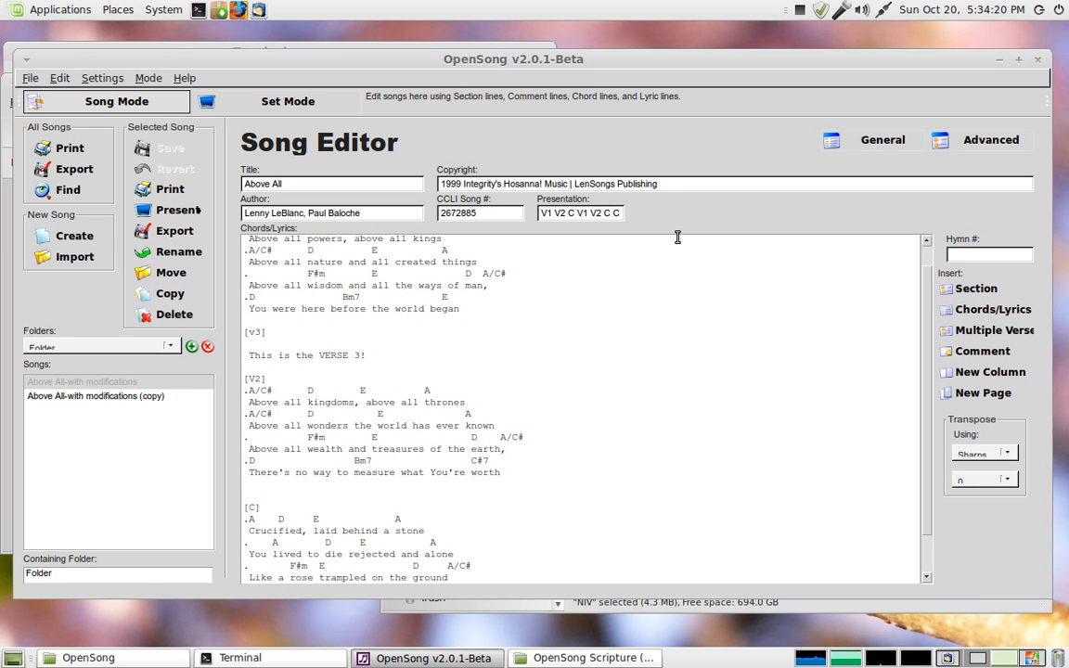
{"action": "type", "text": "V3"}
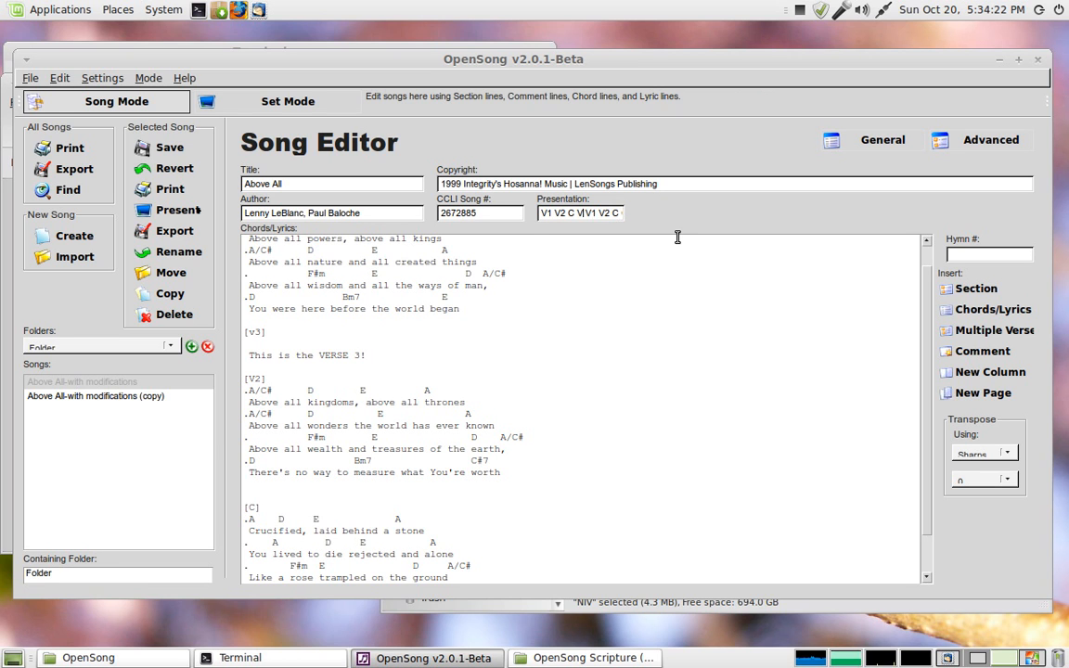
{"action": "type", "text": " C"}
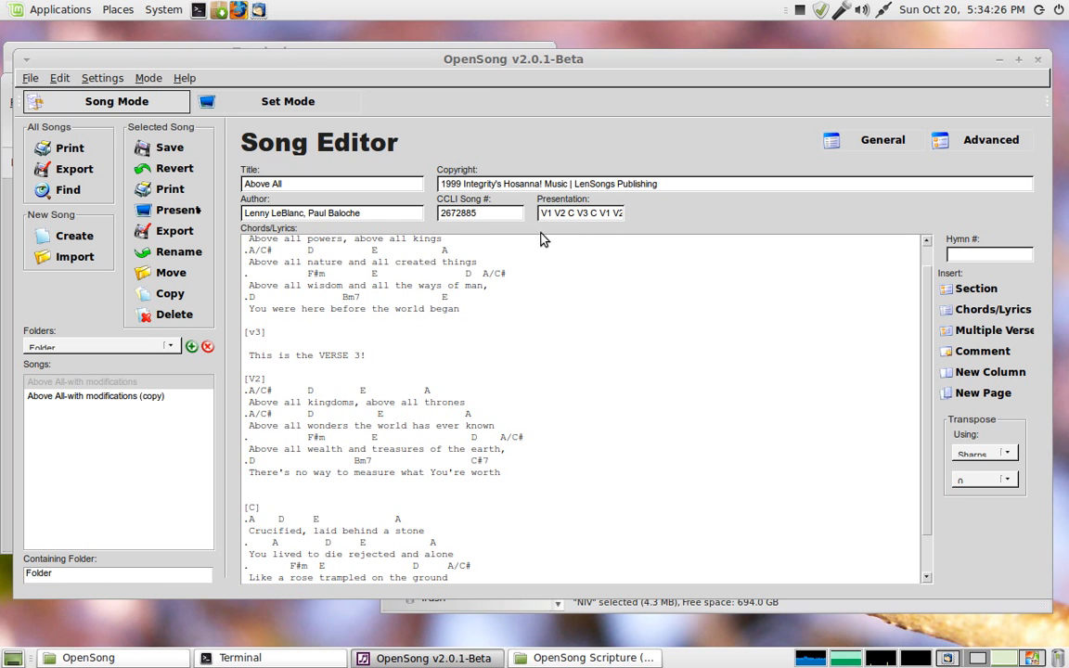
Step: In Set Mode, remove From the Inside Out from the set, leaving the Above All song
{"action": "left_click", "coordinate": [262, 111]}
{"action": "left_click", "coordinate": [463, 354]}
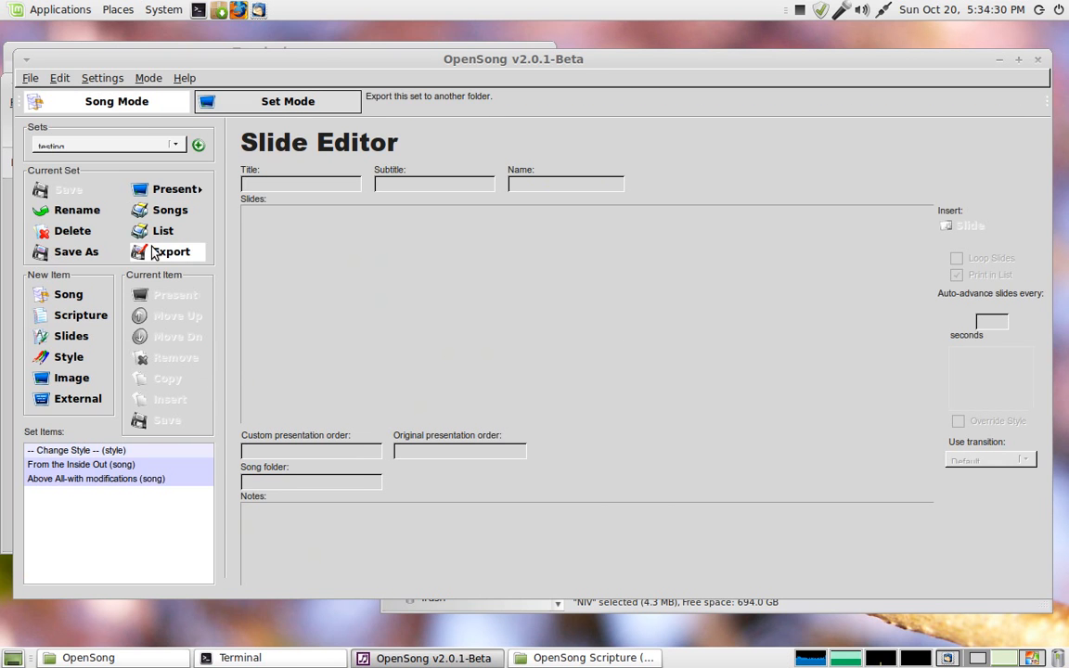
{"action": "left_click", "coordinate": [93, 473]}
{"action": "left_click", "coordinate": [633, 397]}
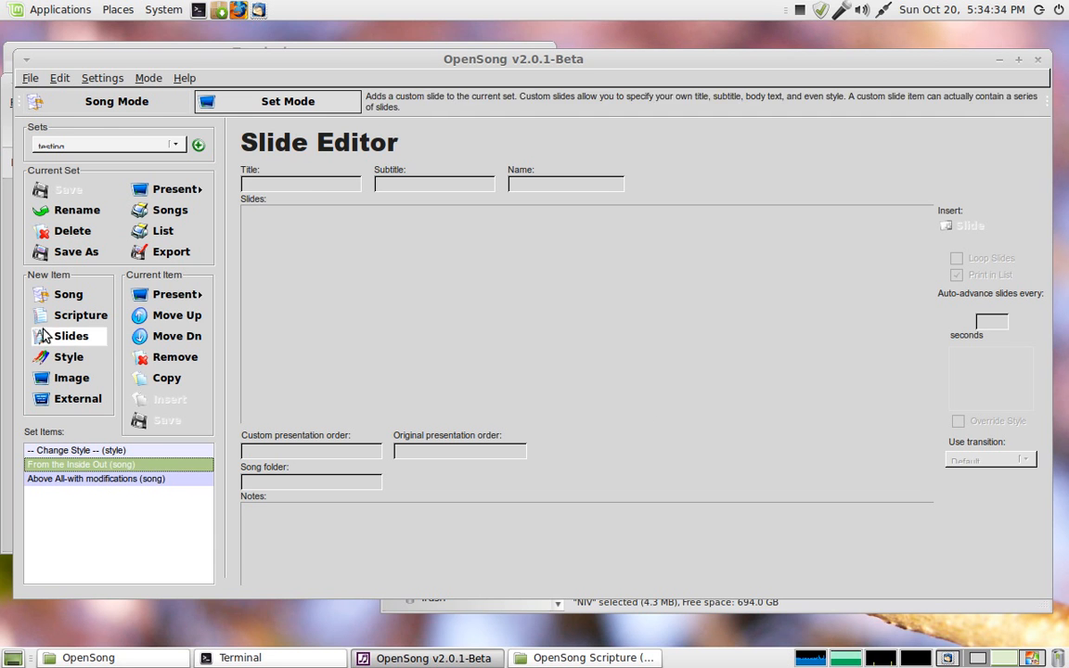
{"action": "left_click", "coordinate": [172, 358]}
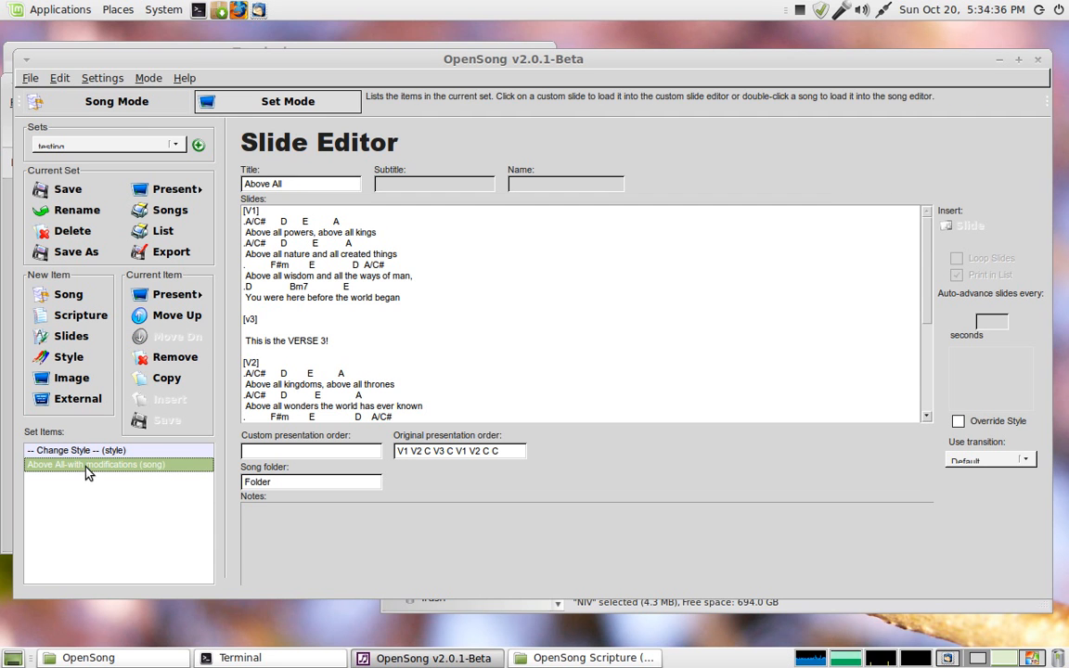
Step: Present the Above All song from the set as a single-screen preview
{"action": "left_click", "coordinate": [181, 295]}
{"action": "left_click", "coordinate": [233, 306]}
{"action": "left_click", "coordinate": [471, 357]}
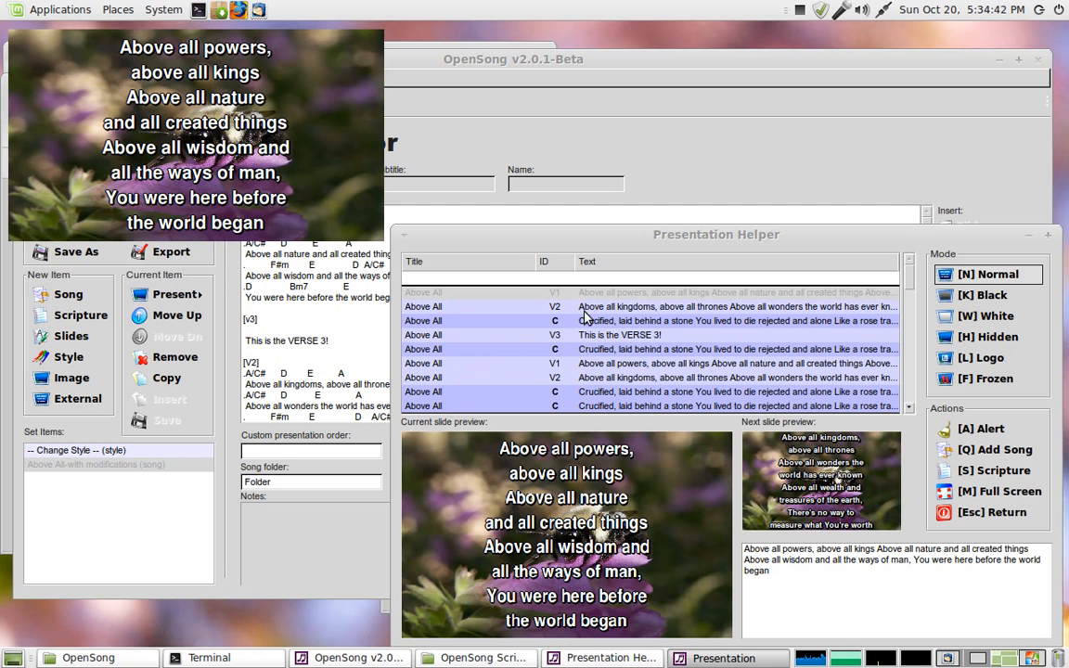
Step: Step through the presentation slides, jumping to verse 3 and moving between the verses and chorus
{"action": "left_click", "coordinate": [592, 337]}
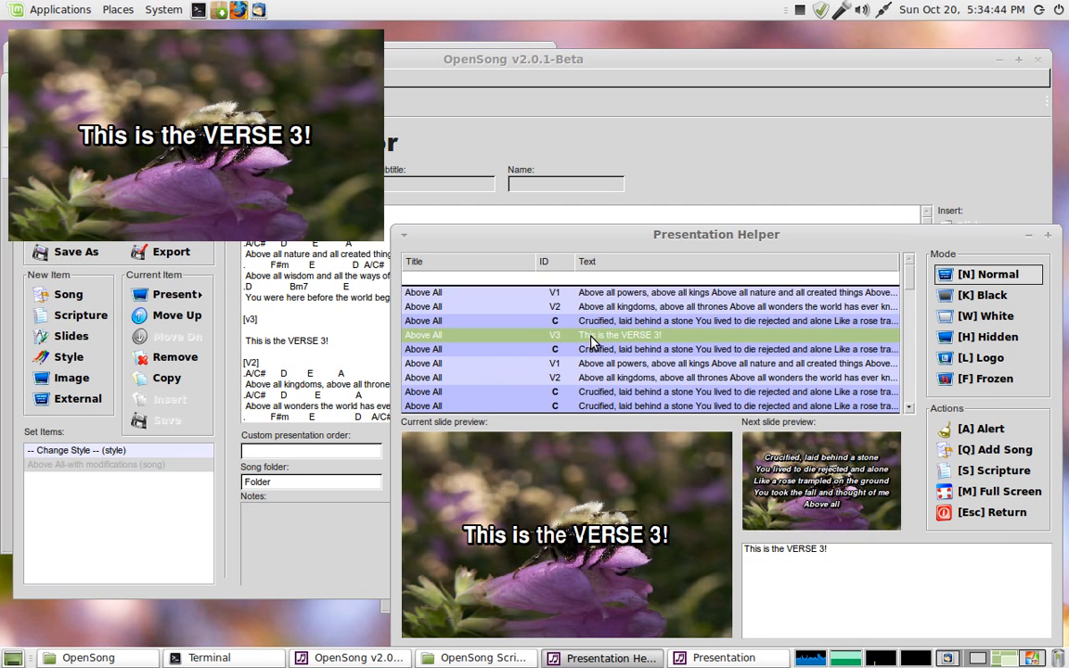
{"action": "left_click", "coordinate": [596, 293]}
{"action": "key", "text": "Down"}
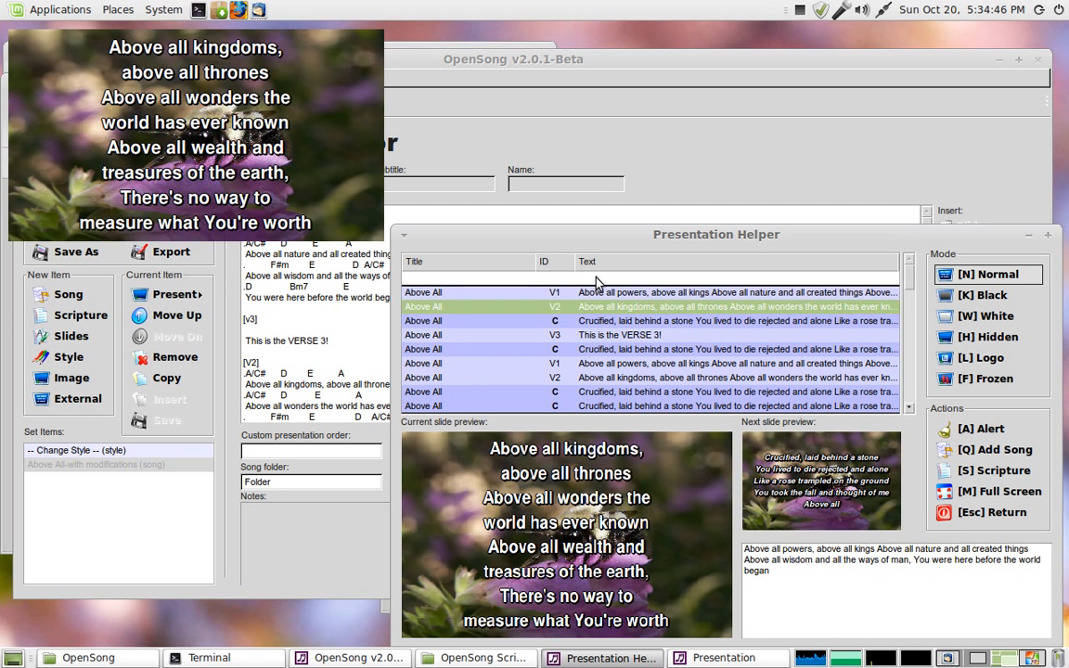
{"action": "key", "text": "Down"}
{"action": "key", "text": "Down"}
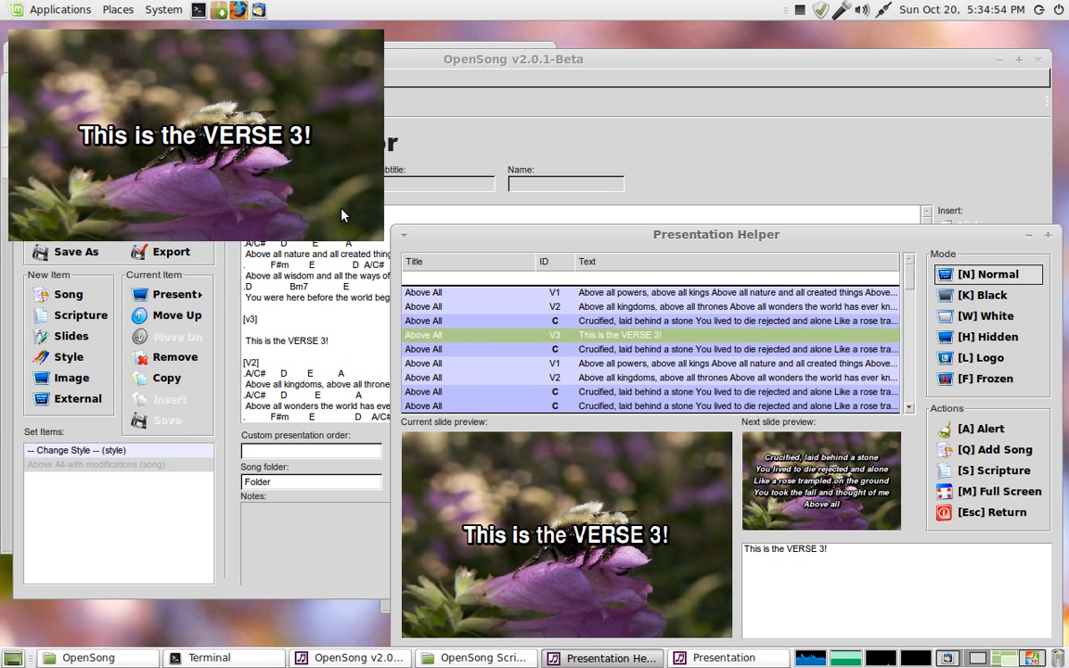
{"action": "left_click", "coordinate": [462, 322]}
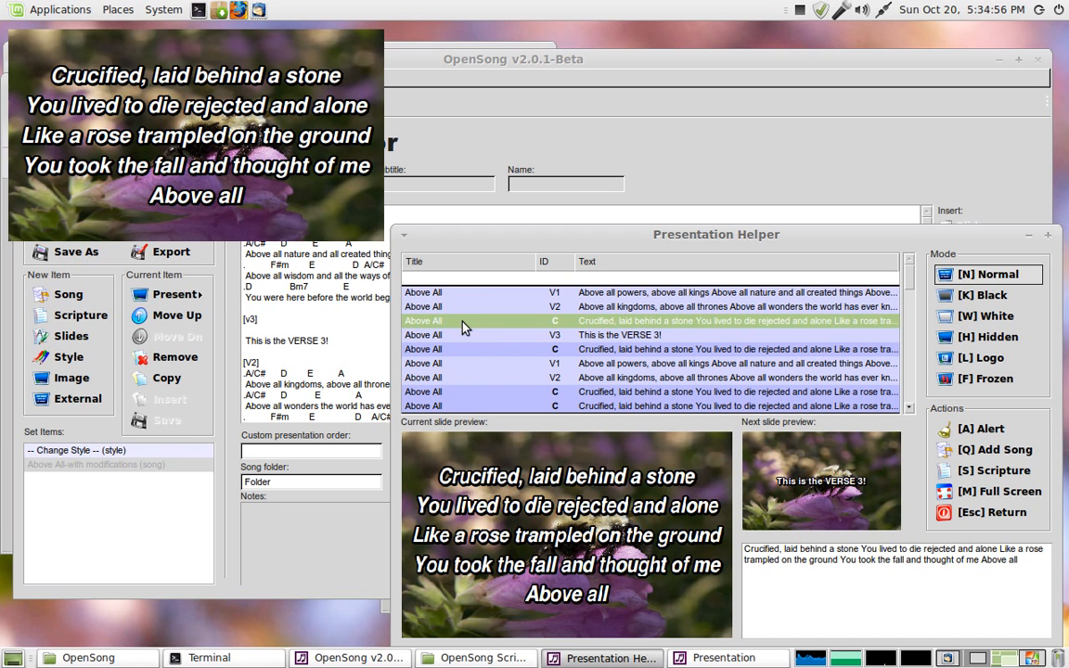
{"action": "key", "text": "Up"}
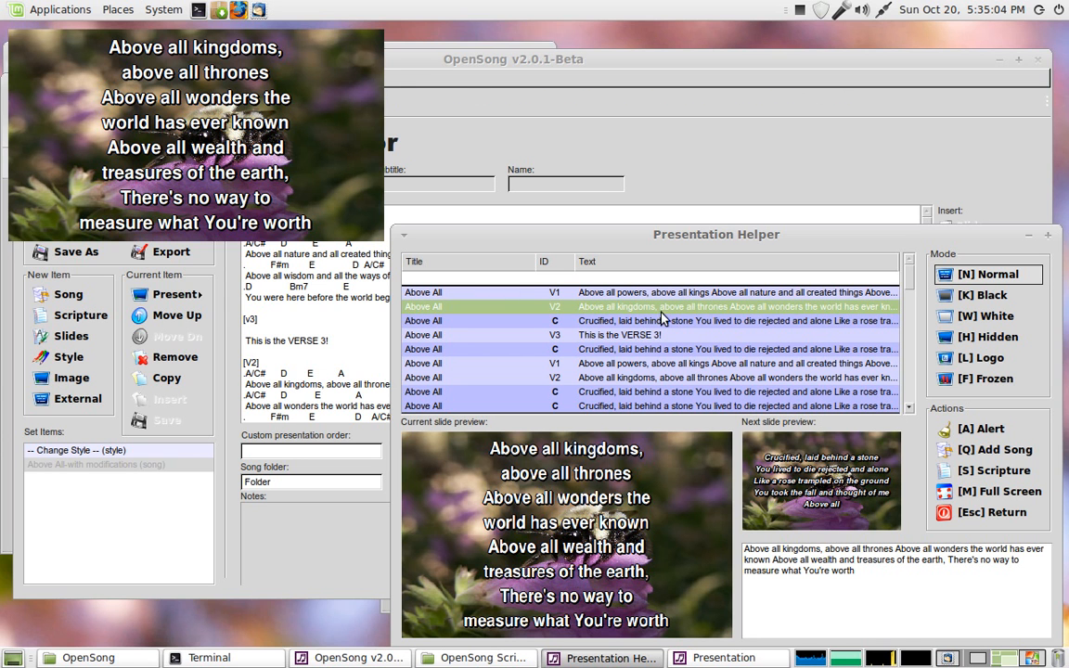
Step: Maximize the presentation helper window and end the presentation
{"action": "left_click", "coordinate": [1052, 239]}
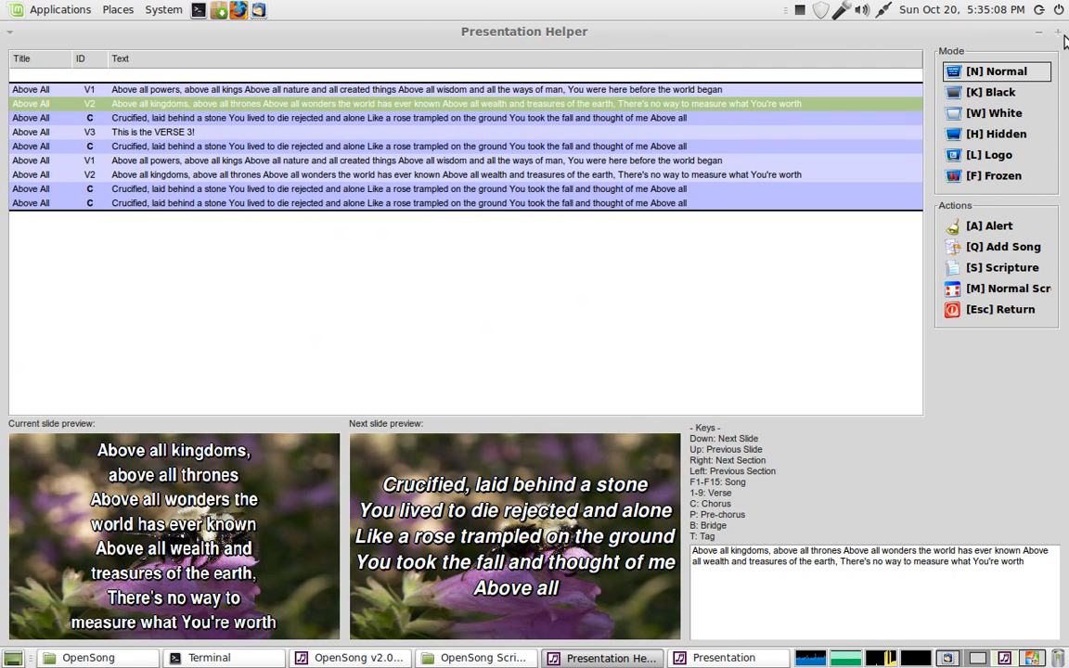
{"action": "left_click", "coordinate": [945, 91]}
{"action": "left_click", "coordinate": [977, 516]}
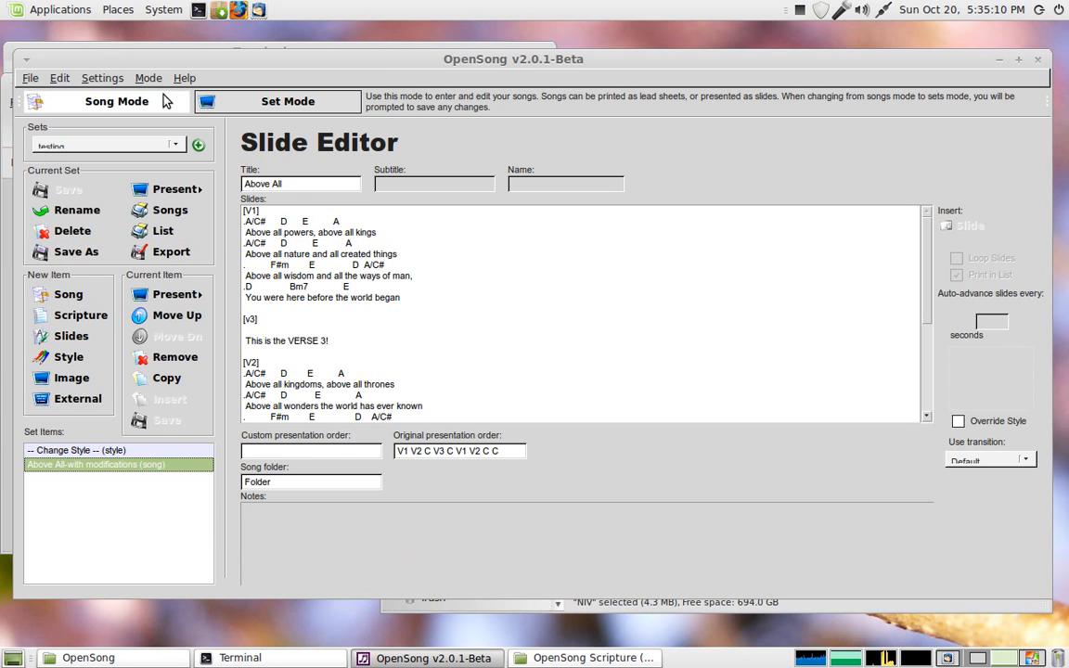
Step: Return to Song Mode and insert | slide-split markers into the lyric lines of verse 1
{"action": "left_click", "coordinate": [140, 106]}
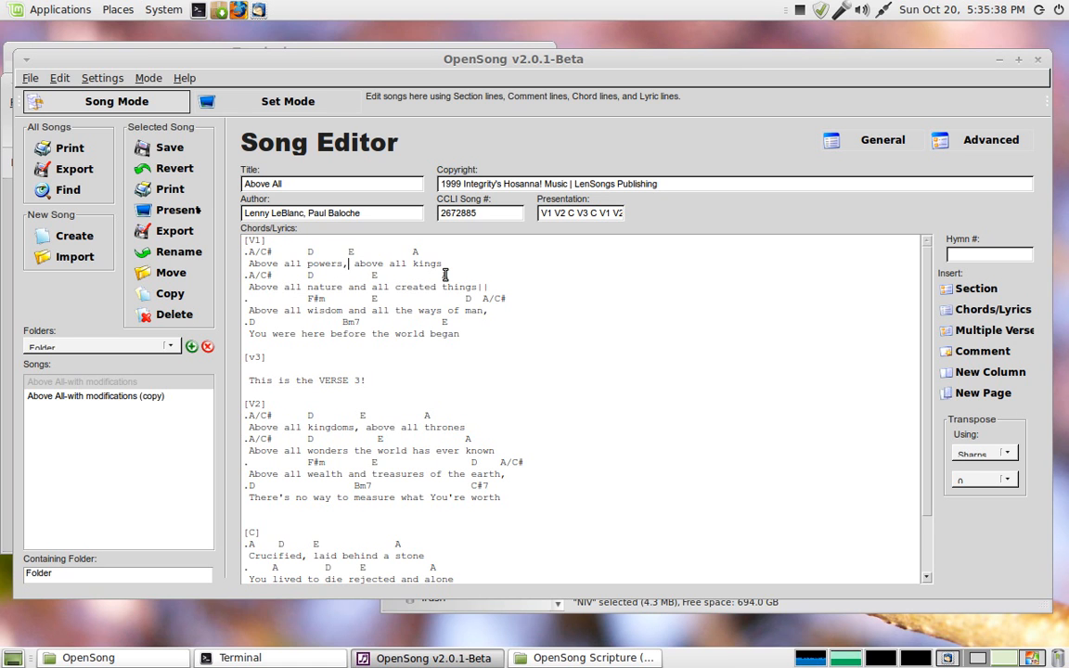
{"action": "type", "text": "||"}
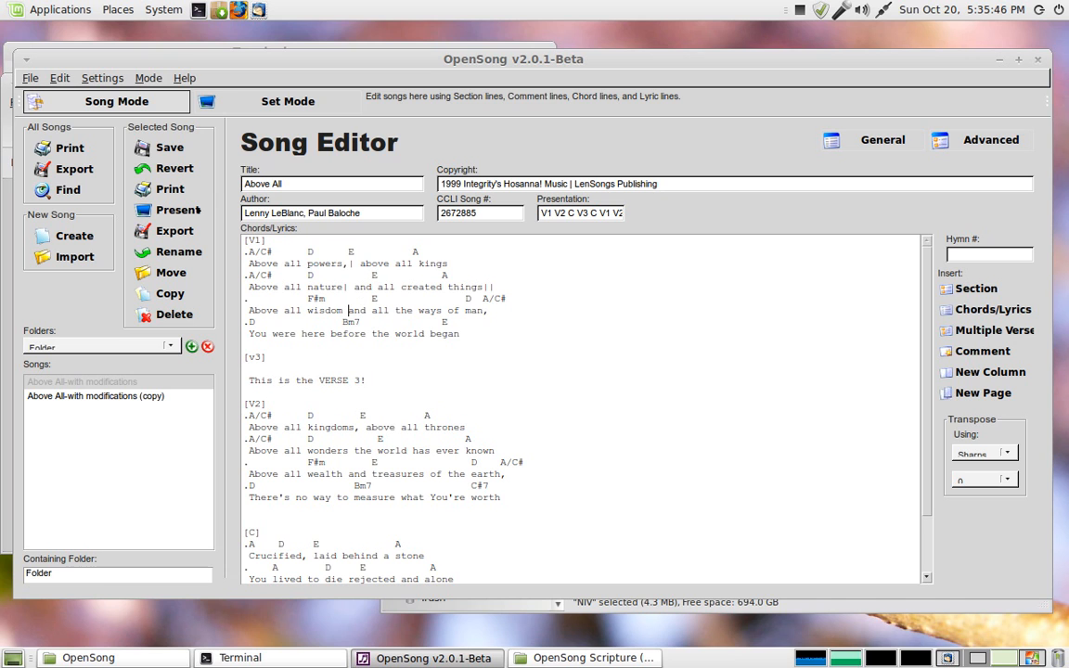
{"action": "type", "text": "|"}
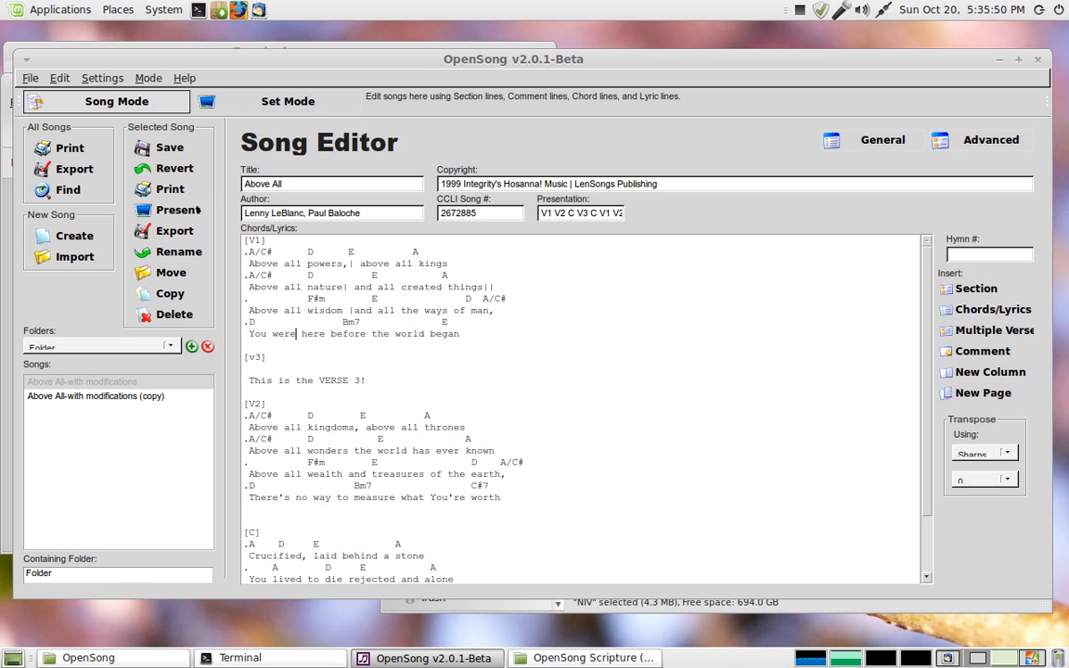
{"action": "type", "text": "|"}
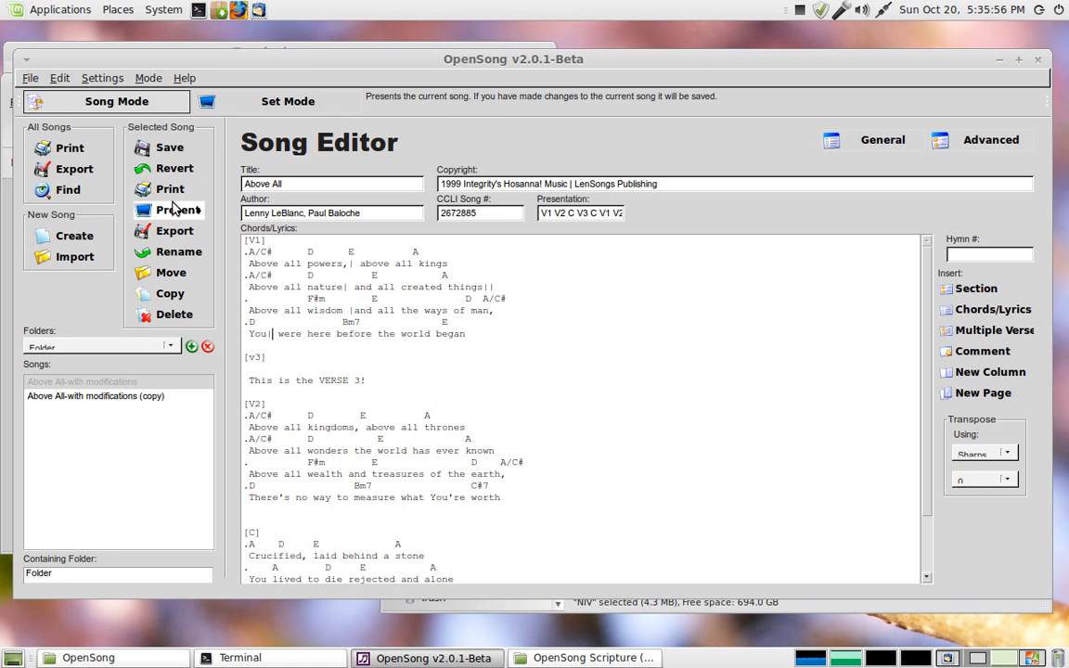
Step: Save the song, switch to Set Mode and present the song as a dual-screen preview
{"action": "left_click", "coordinate": [169, 146]}
{"action": "left_click", "coordinate": [269, 103]}
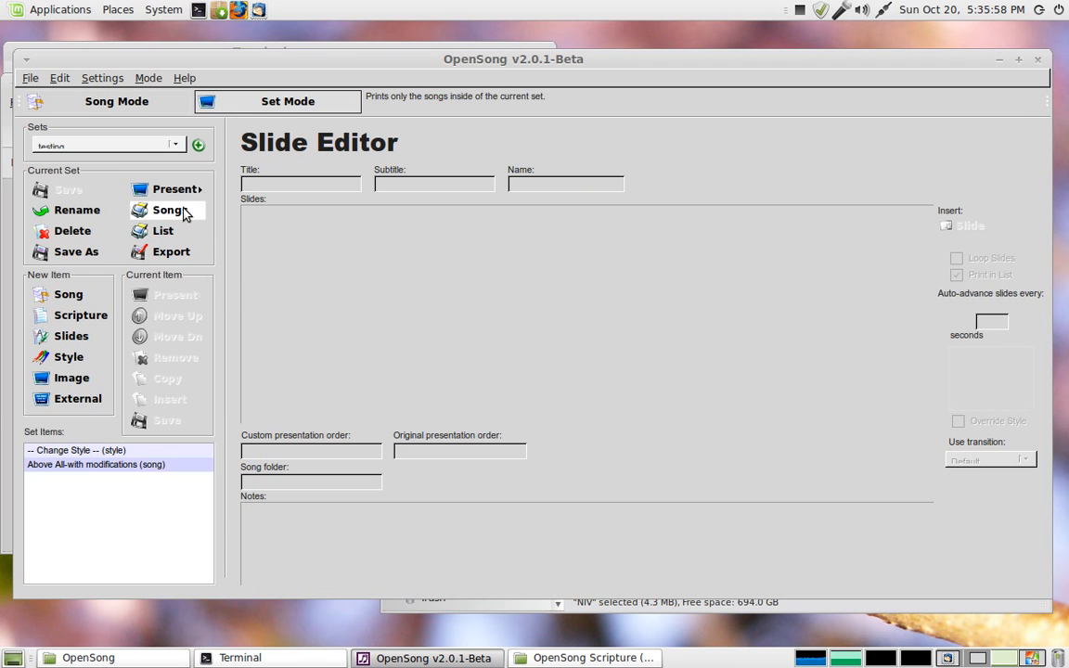
{"action": "left_click", "coordinate": [134, 464]}
{"action": "left_click", "coordinate": [175, 296]}
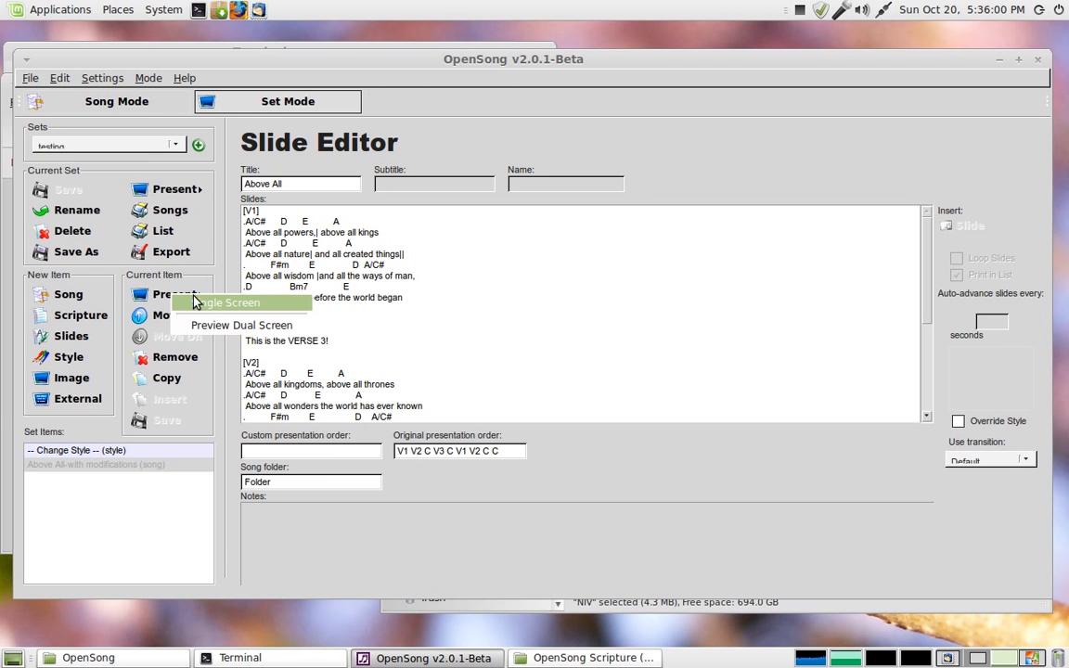
{"action": "left_click", "coordinate": [213, 326]}
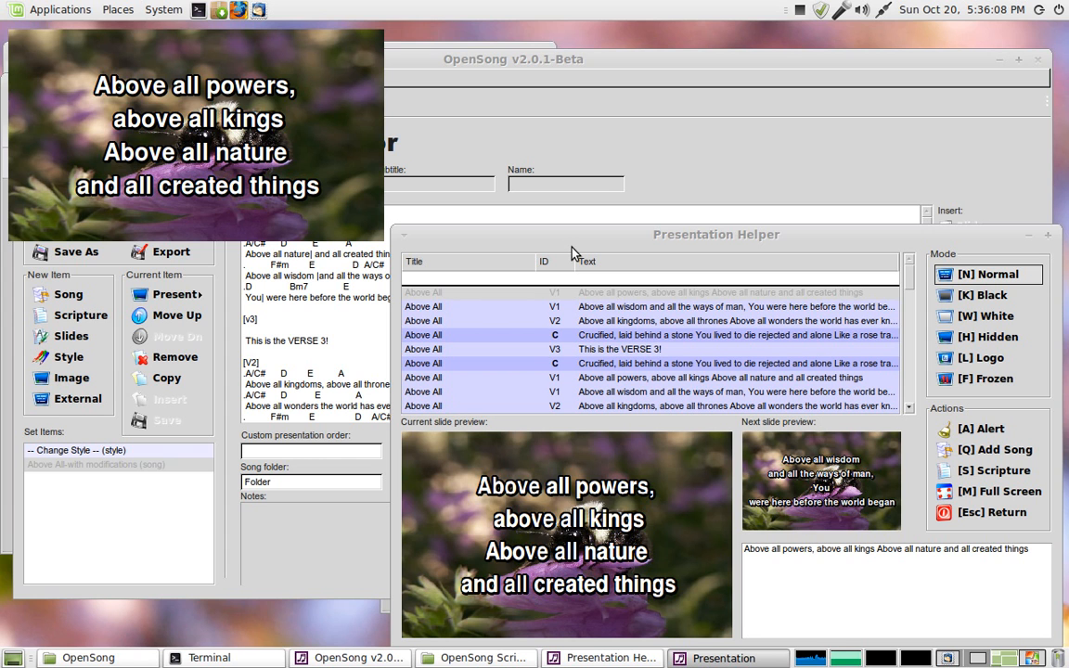
Step: Step forward through the split slides, end the presentation and return to Song Mode
{"action": "key", "text": "Down"}
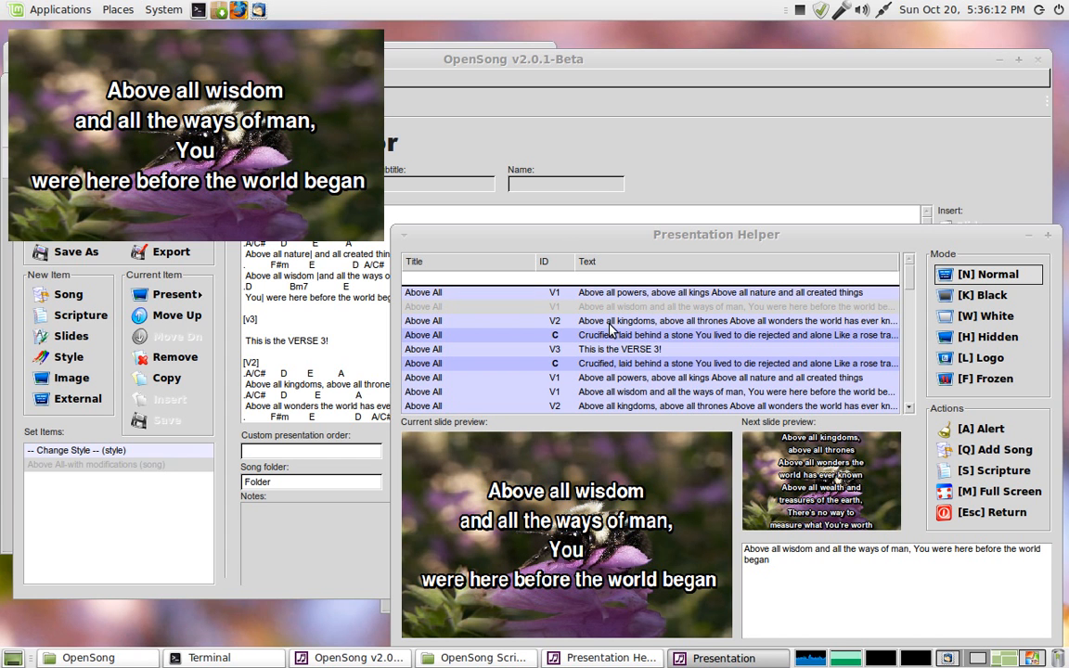
{"action": "key", "text": "Down"}
{"action": "key", "text": "Down"}
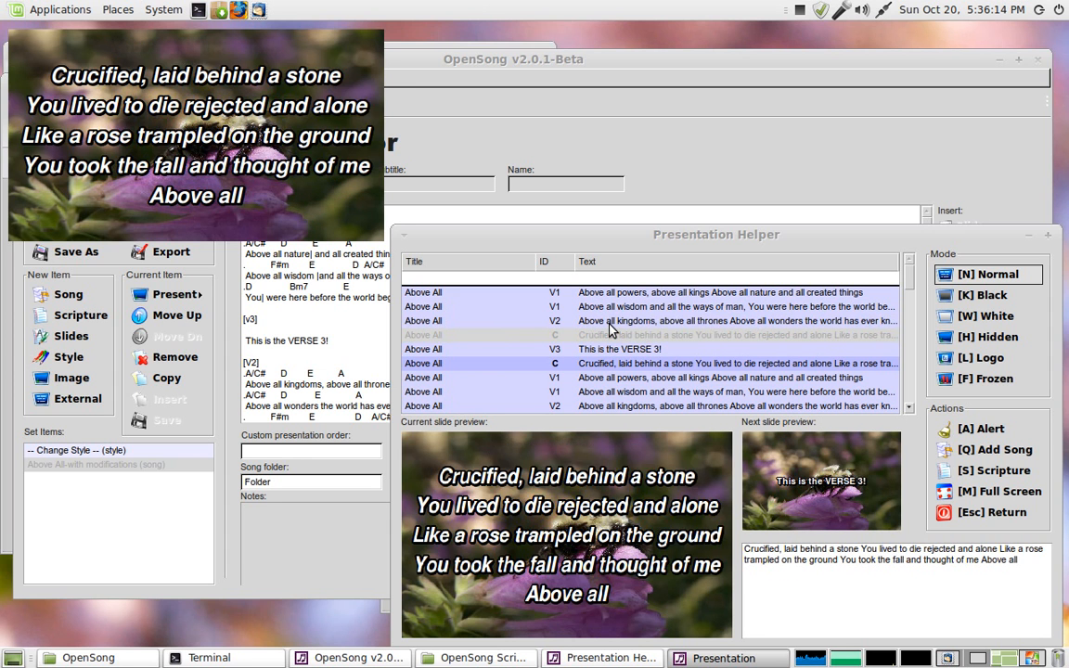
{"action": "key", "text": "Escape"}
{"action": "left_click", "coordinate": [152, 97]}
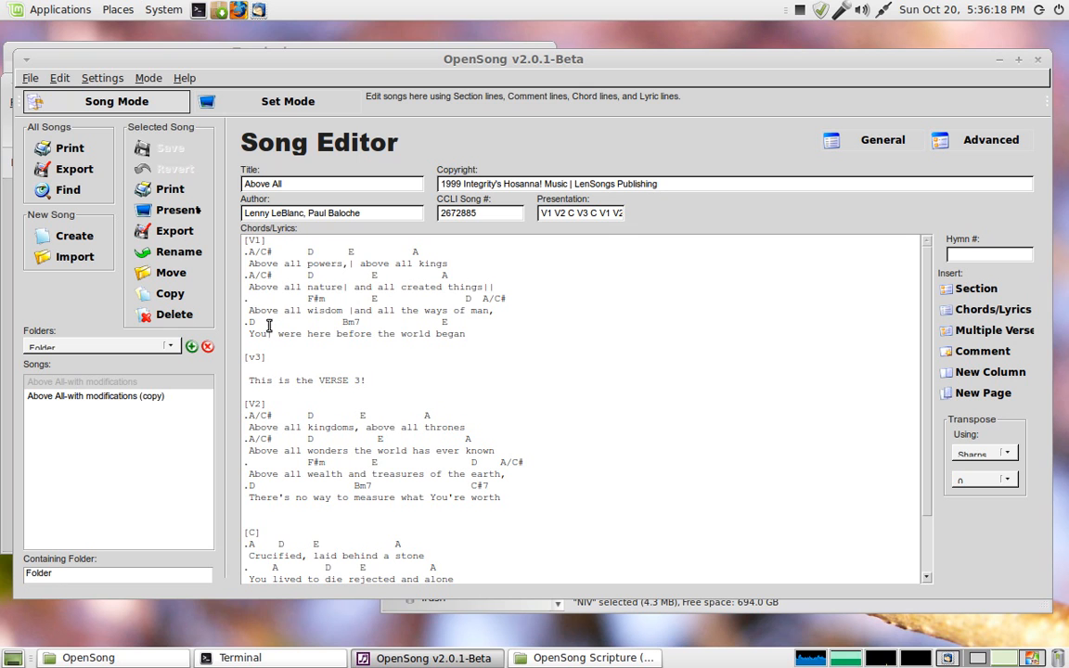
Step: Examine the first chord line of verse 1 in the lyrics
{"action": "left_click_drag", "start_coordinate": [252, 253], "coordinate": [497, 248]}
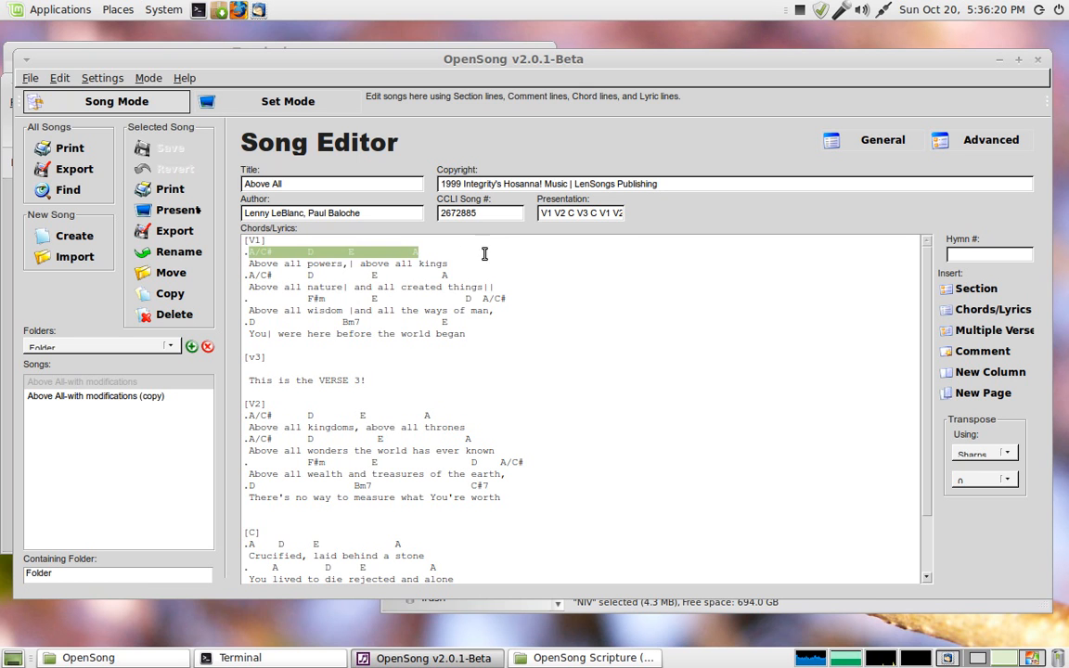
{"action": "left_click", "coordinate": [419, 250]}
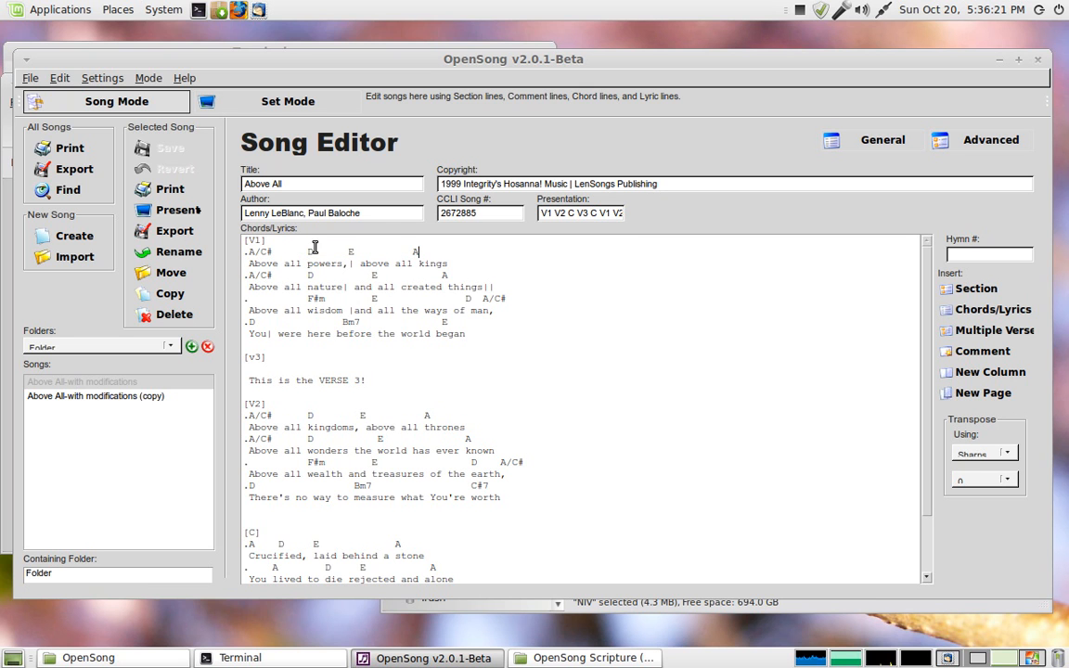
{"action": "left_click", "coordinate": [298, 102]}
{"action": "left_click", "coordinate": [144, 108]}
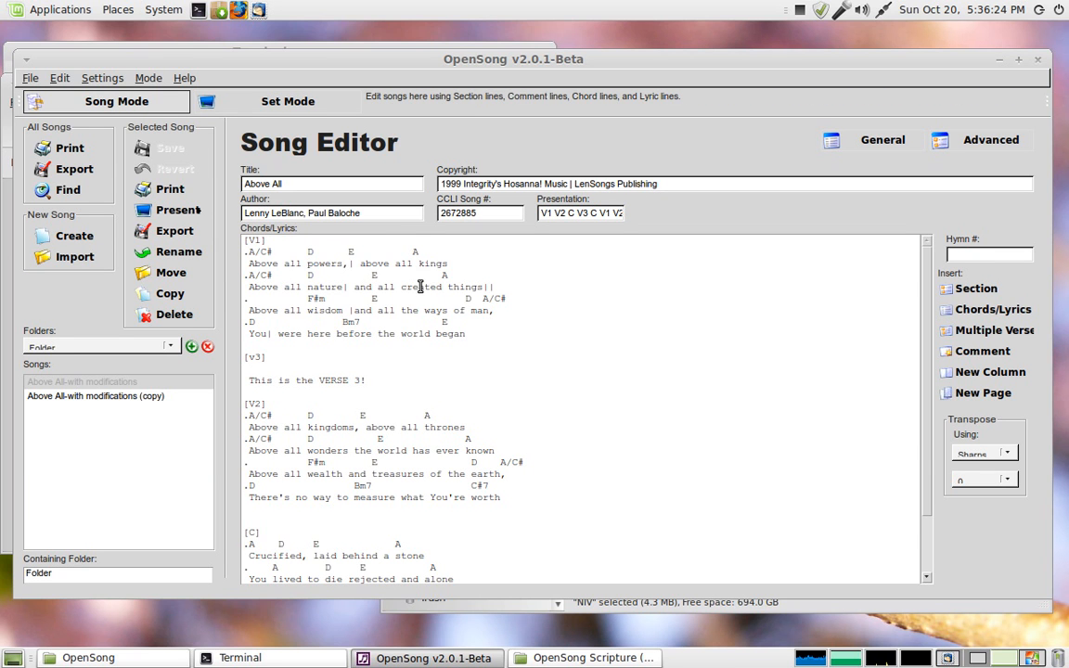
{"action": "left_click", "coordinate": [243, 253]}
{"action": "left_click", "coordinate": [429, 252]}
Step: Open the song's print preview, scroll through it and close it
{"action": "left_click", "coordinate": [30, 78]}
{"action": "left_click", "coordinate": [51, 167]}
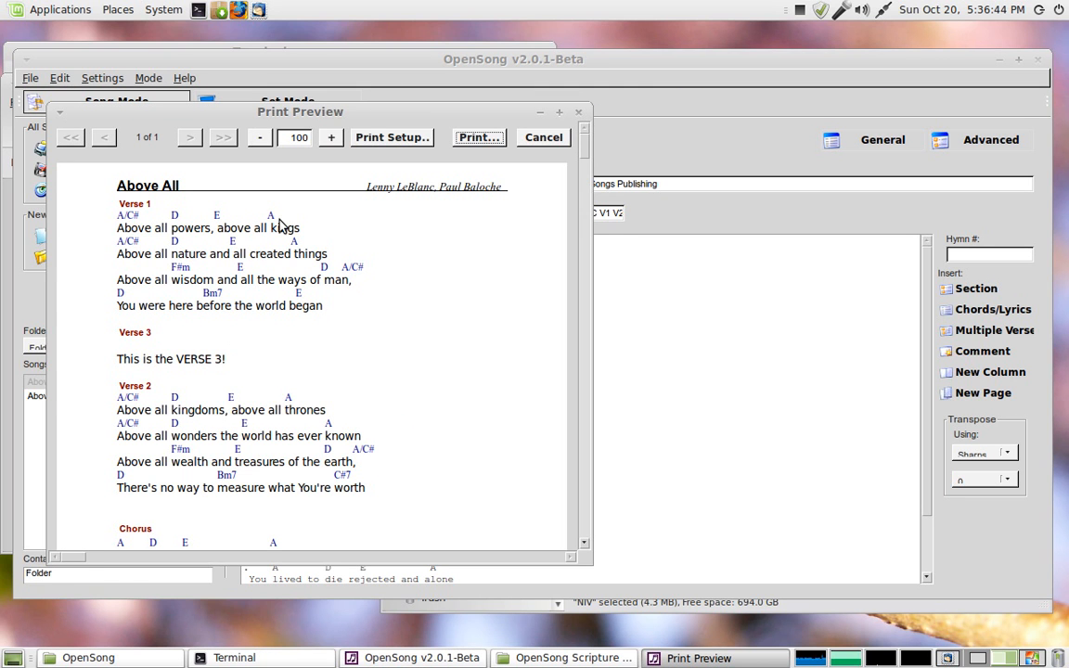
{"action": "scroll", "coordinate": [233, 269], "scroll_direction": "down", "scroll_amount": 5}
{"action": "scroll", "coordinate": [220, 281], "scroll_direction": "up", "scroll_amount": 3}
{"action": "scroll", "coordinate": [220, 282], "scroll_direction": "up", "scroll_amount": 3}
{"action": "left_click", "coordinate": [579, 113]}
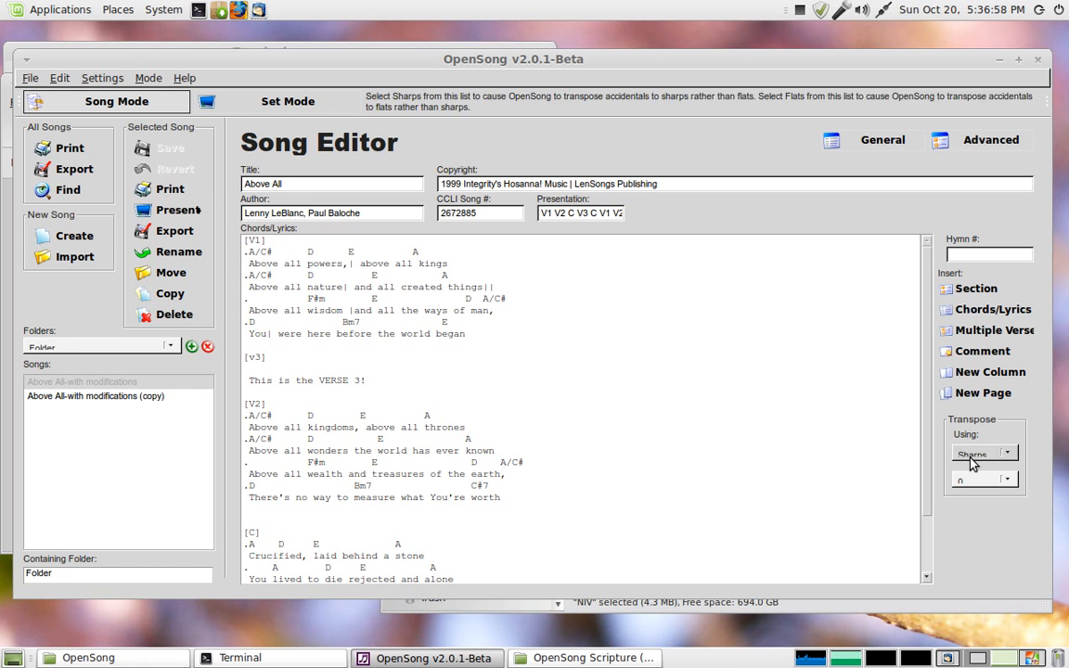
Step: Transpose the song's chords by -2 and save the song
{"action": "left_click", "coordinate": [987, 483]}
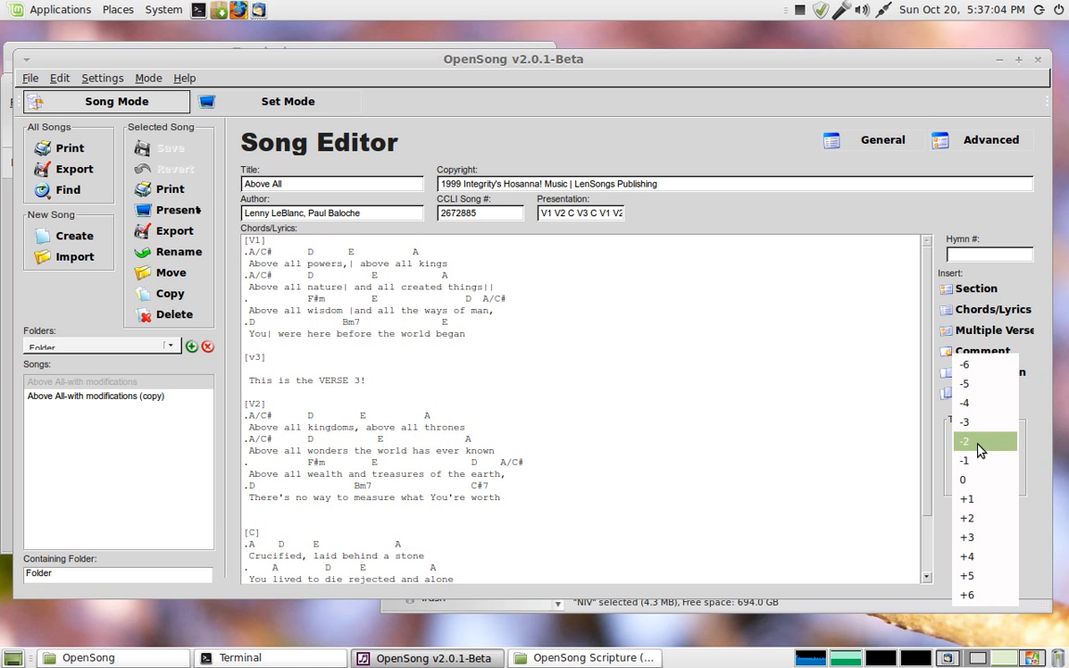
{"action": "left_click", "coordinate": [980, 443]}
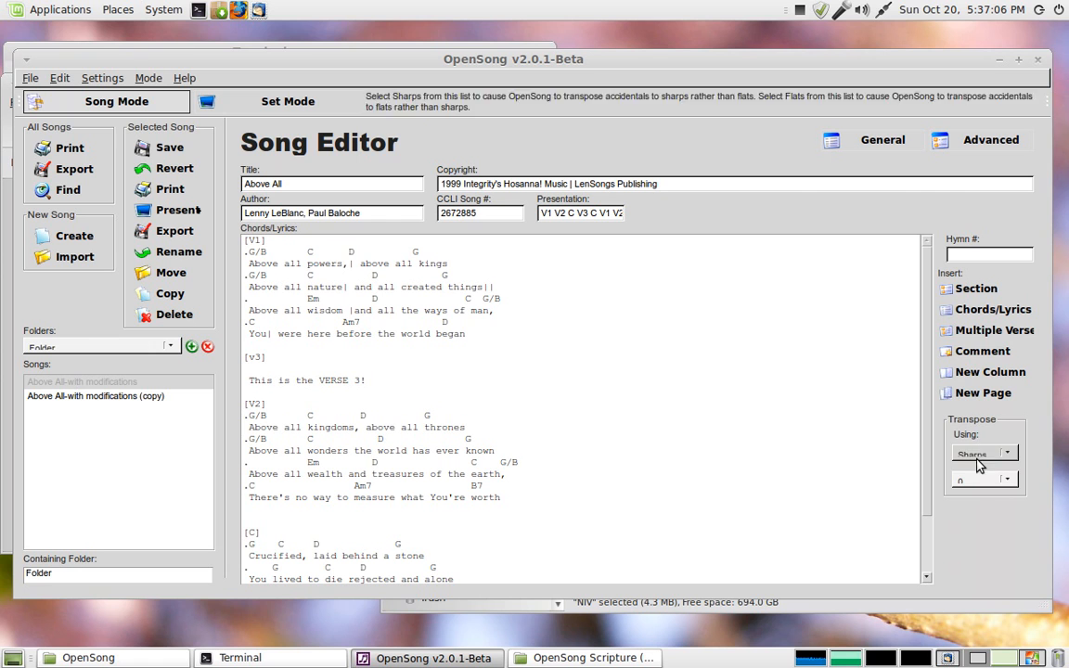
{"action": "left_click", "coordinate": [979, 480]}
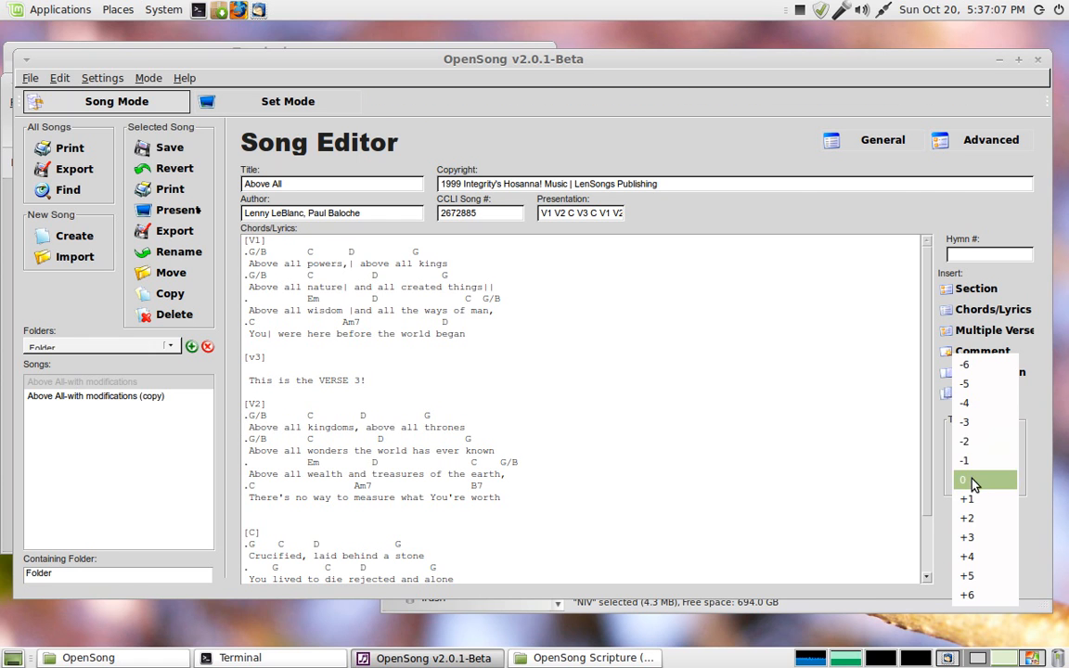
{"action": "left_click", "coordinate": [824, 467]}
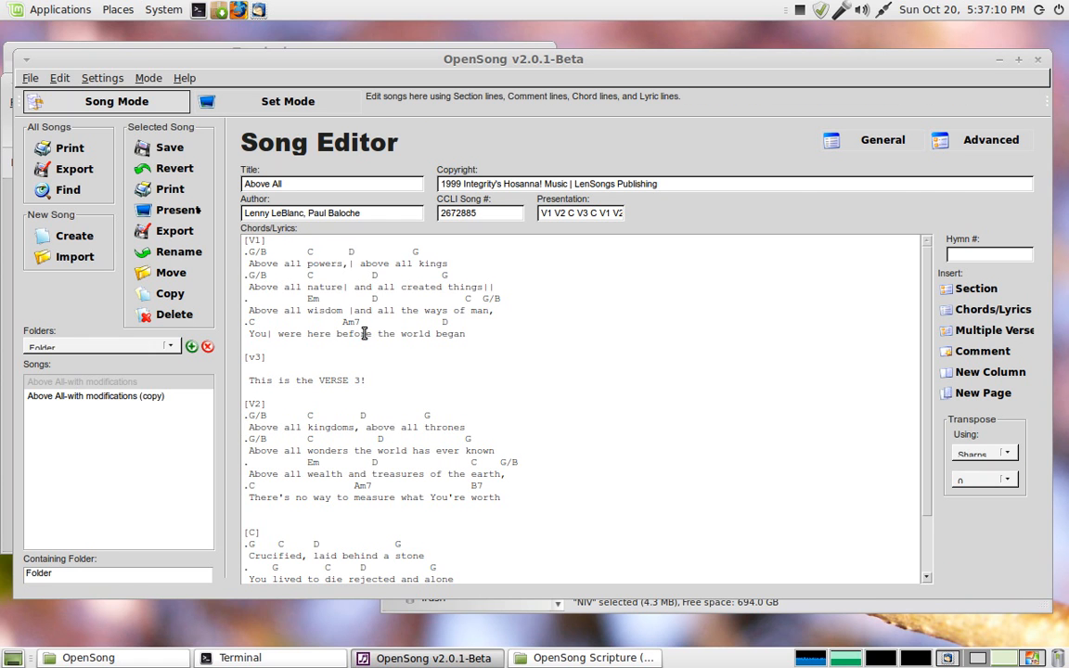
{"action": "scroll", "coordinate": [365, 350], "scroll_direction": "down", "scroll_amount": 2}
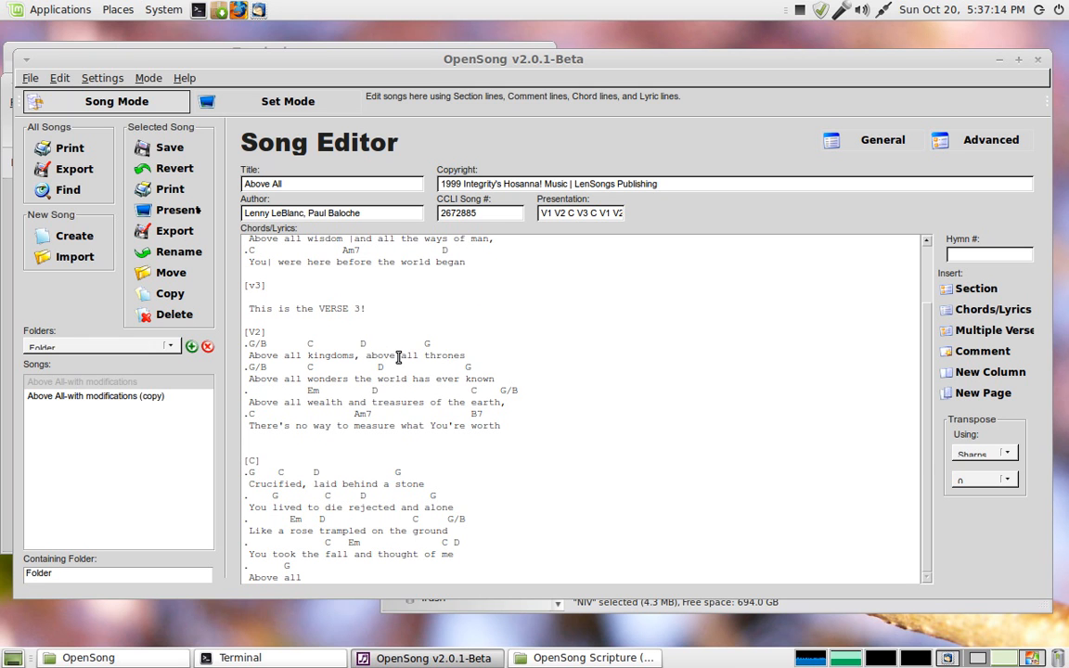
{"action": "scroll", "coordinate": [372, 282], "scroll_direction": "up", "scroll_amount": 2}
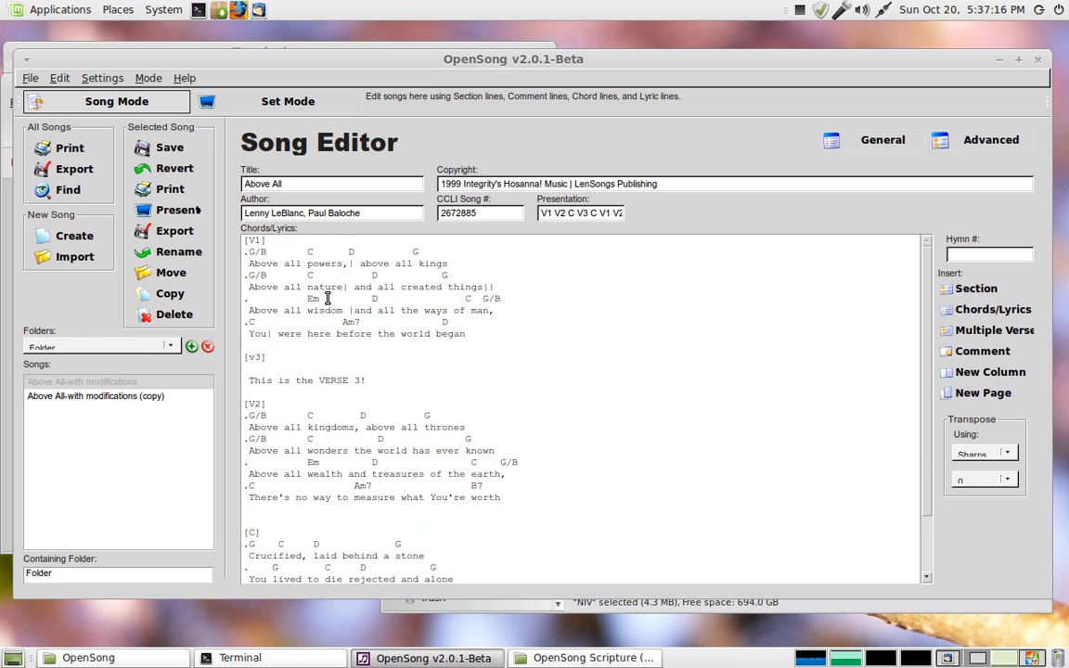
{"action": "left_click", "coordinate": [165, 149]}
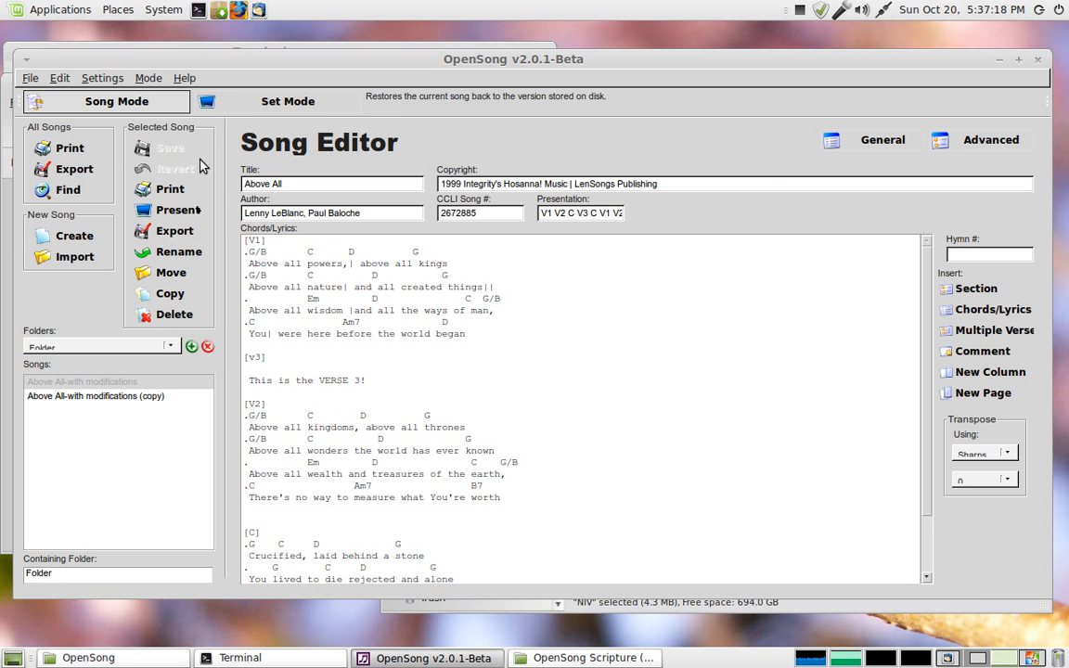
Step: Open the print preview of the transposed song
{"action": "left_click", "coordinate": [31, 79]}
{"action": "left_click", "coordinate": [63, 164]}
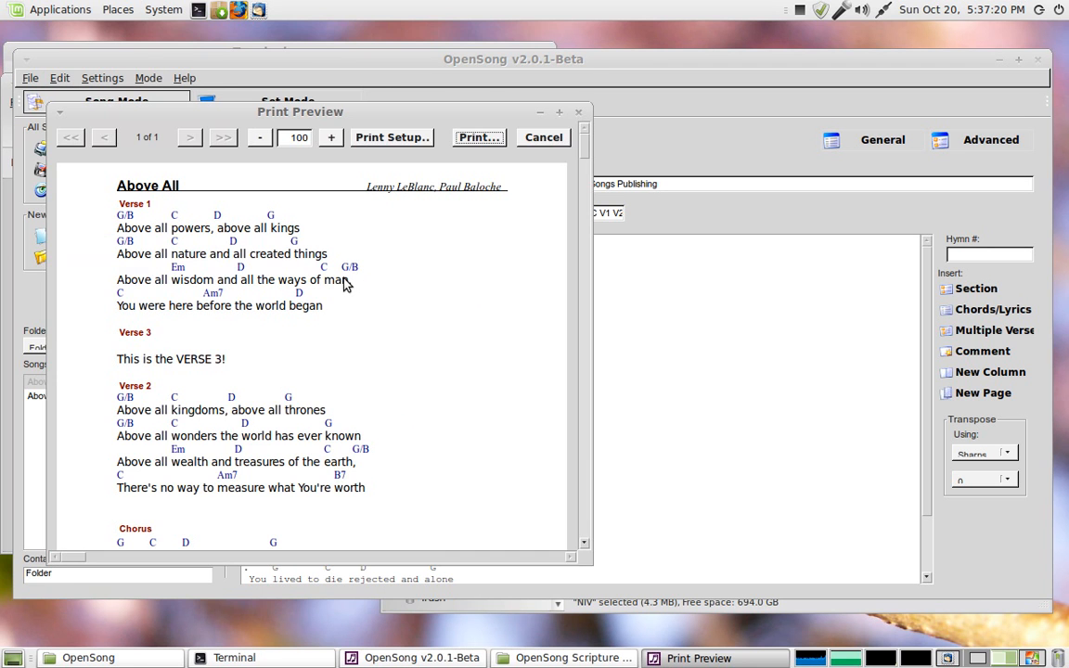
Step: Scroll through the print preview and close it
{"action": "scroll", "coordinate": [390, 308], "scroll_direction": "down", "scroll_amount": 5}
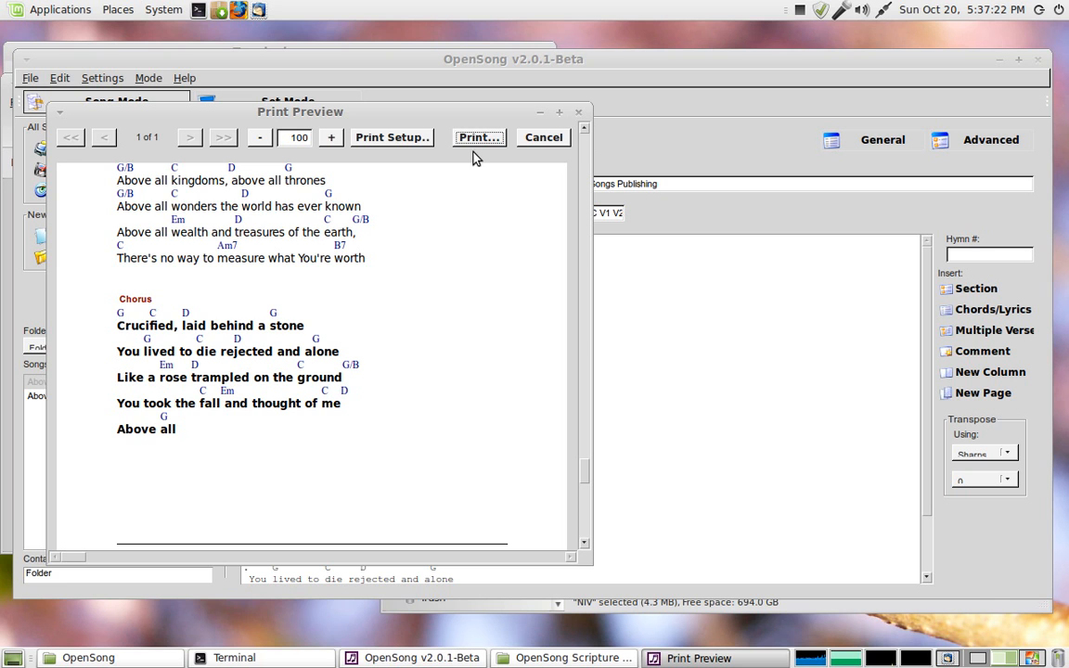
{"action": "left_click", "coordinate": [581, 113]}
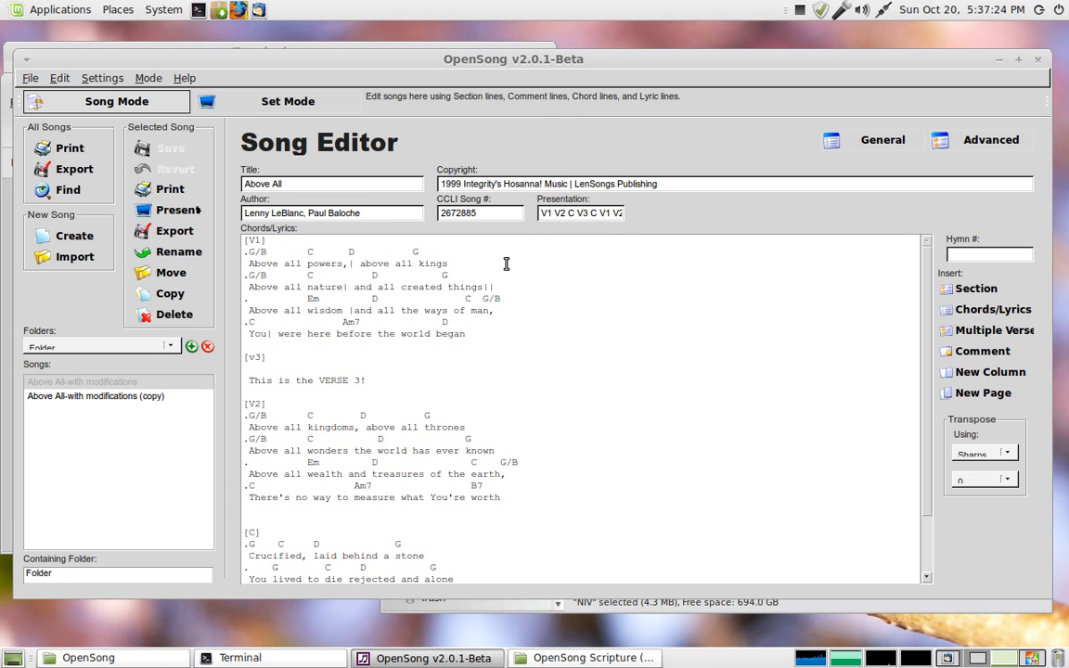
Step: Set the song's capo to 2 with capo chords printed, then return to the general song details
{"action": "left_click", "coordinate": [964, 146]}
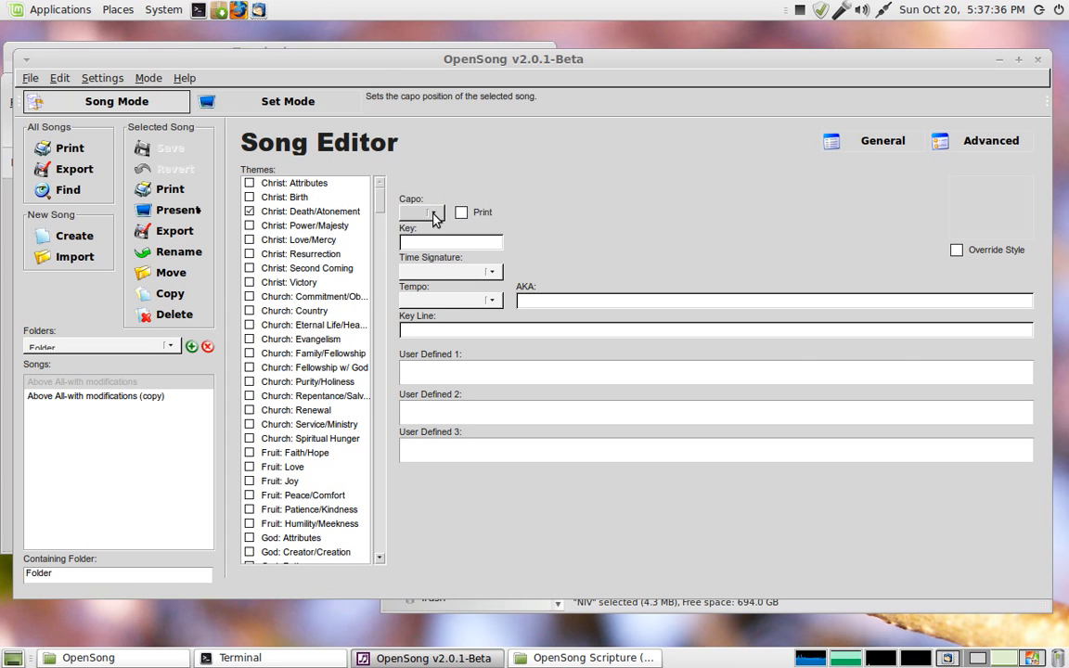
{"action": "left_click", "coordinate": [431, 214]}
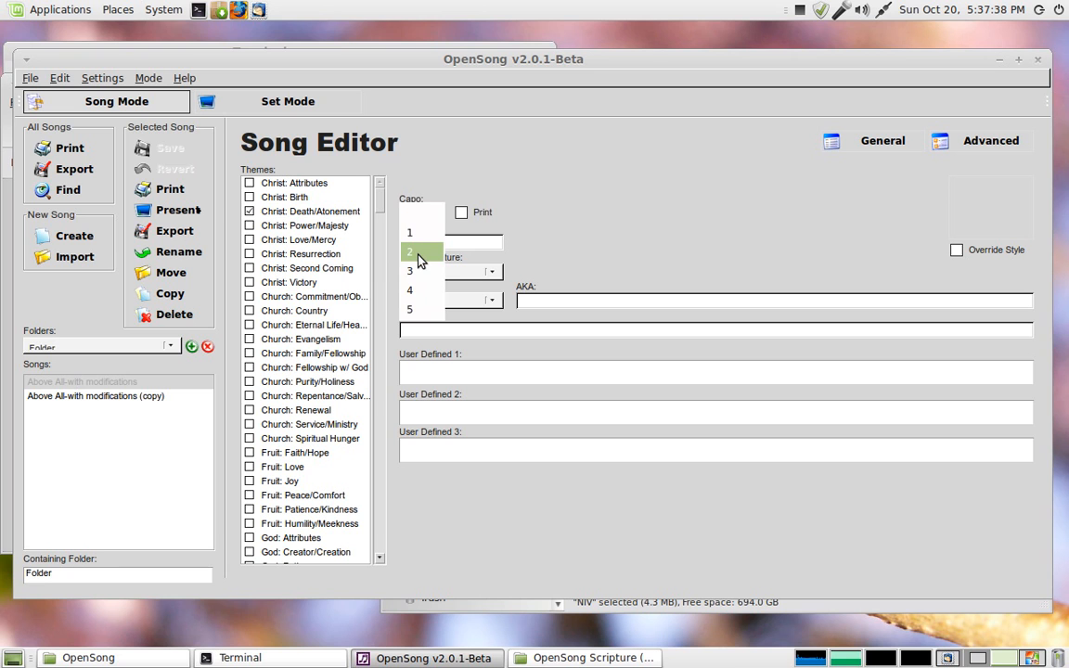
{"action": "left_click", "coordinate": [418, 254]}
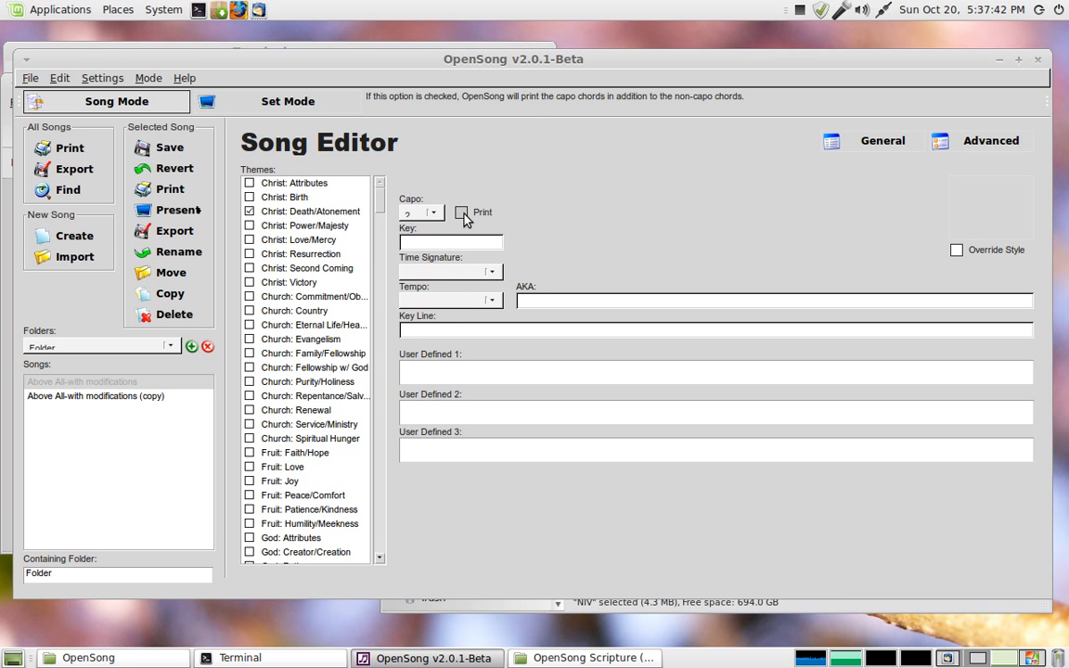
{"action": "left_click", "coordinate": [463, 214]}
{"action": "left_click", "coordinate": [882, 141]}
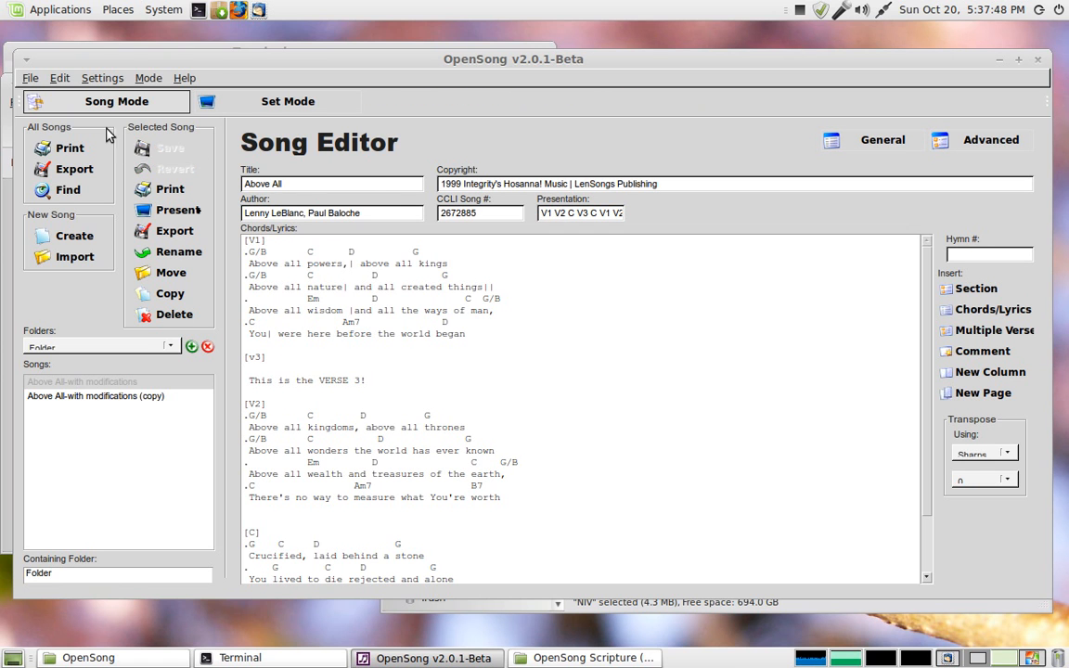
Step: Open the print preview showing the capo chords, scroll through it and close it
{"action": "left_click", "coordinate": [30, 78]}
{"action": "left_click", "coordinate": [77, 167]}
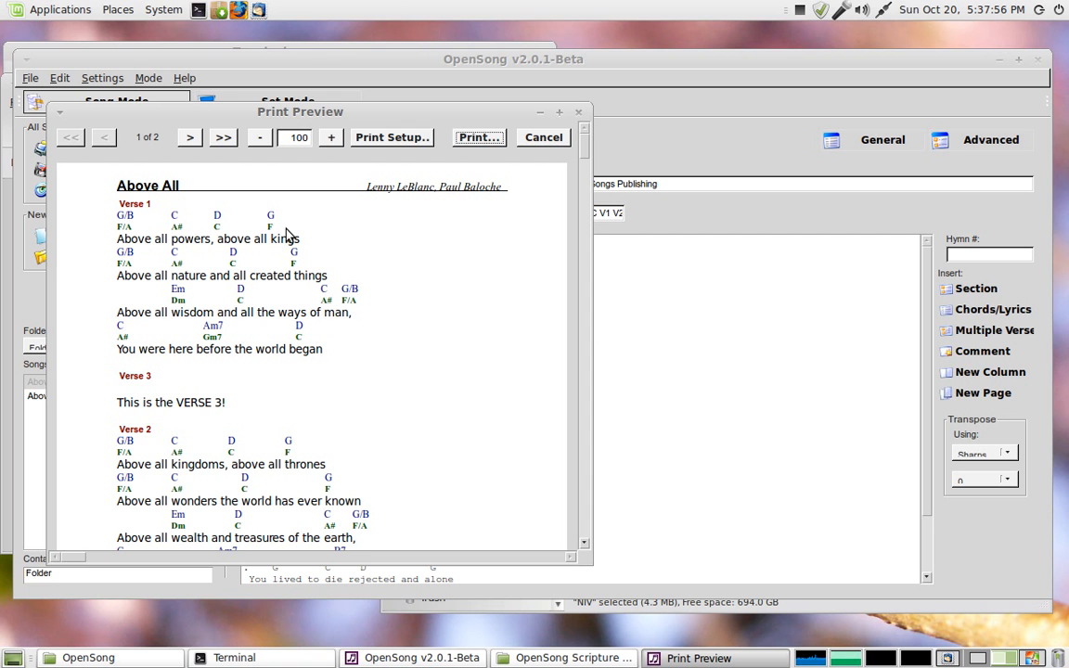
{"action": "scroll", "coordinate": [586, 176], "scroll_direction": "down", "scroll_amount": 2}
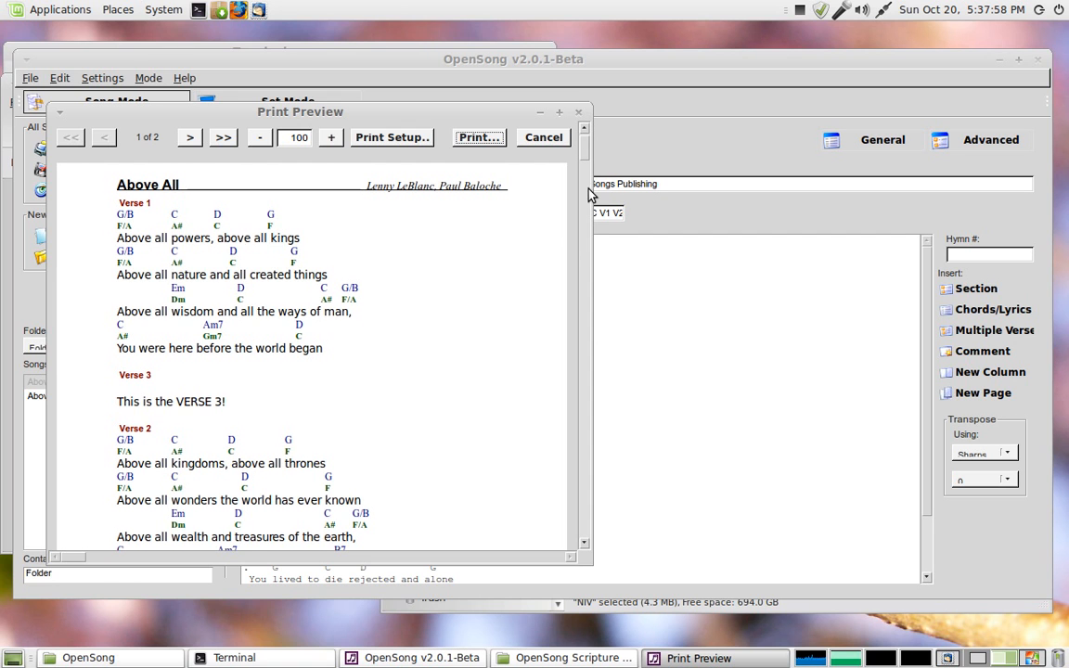
{"action": "left_click", "coordinate": [578, 112]}
Step: Transpose the song's chords up by 2 and open its print preview
{"action": "left_click", "coordinate": [984, 483]}
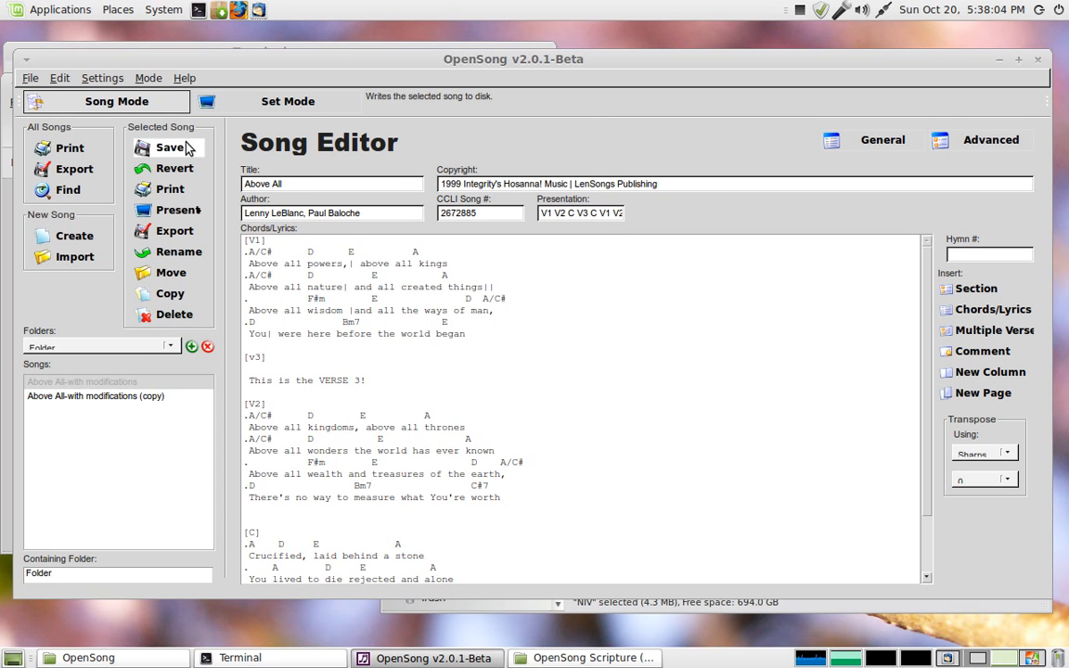
{"action": "left_click", "coordinate": [32, 78]}
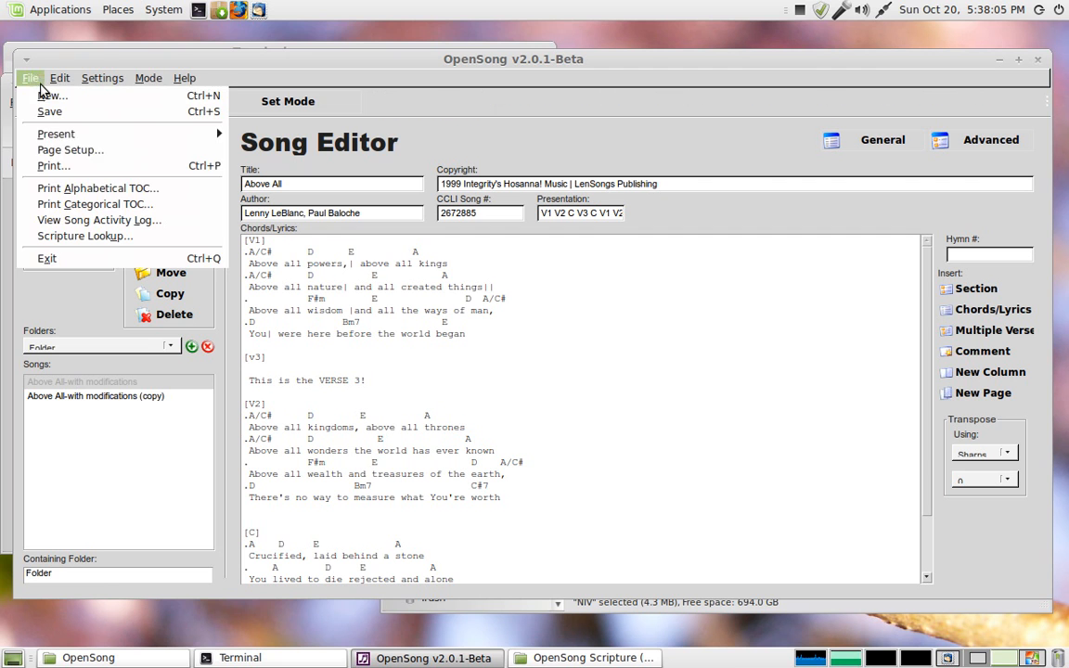
{"action": "left_click", "coordinate": [65, 166]}
Step: Scroll through the transposed song's print preview and close it
{"action": "left_click", "coordinate": [467, 355]}
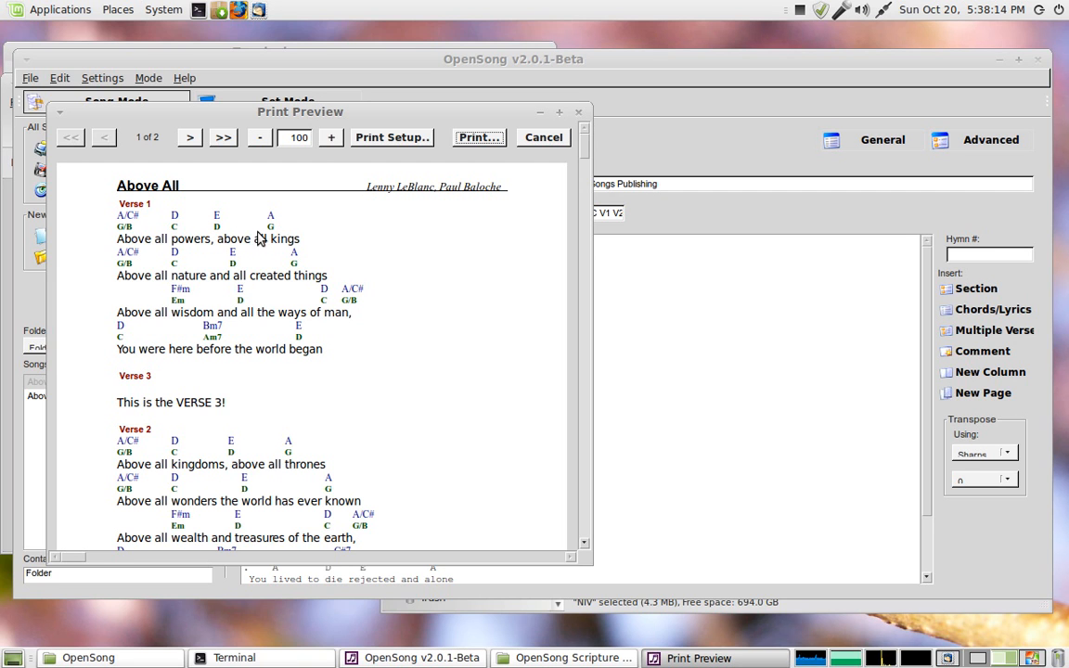
{"action": "left_click_drag", "start_coordinate": [586, 151], "coordinate": [596, 427]}
{"action": "left_click", "coordinate": [578, 111]}
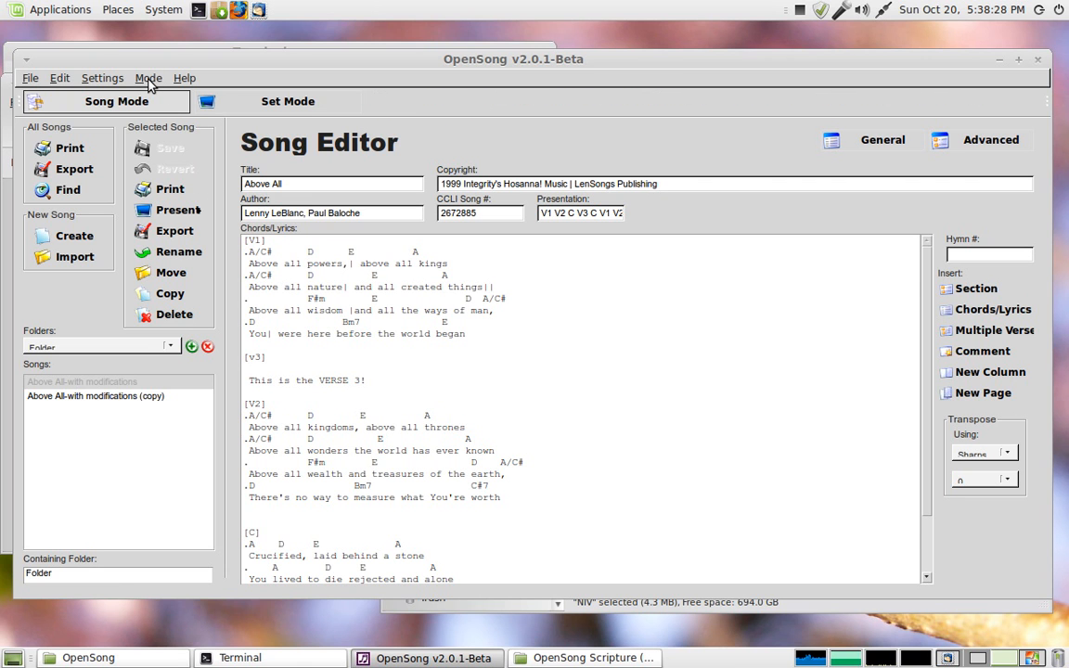
Step: Open Help Topics and scroll through the Chords/Lyrics Format page
{"action": "left_click", "coordinate": [192, 80]}
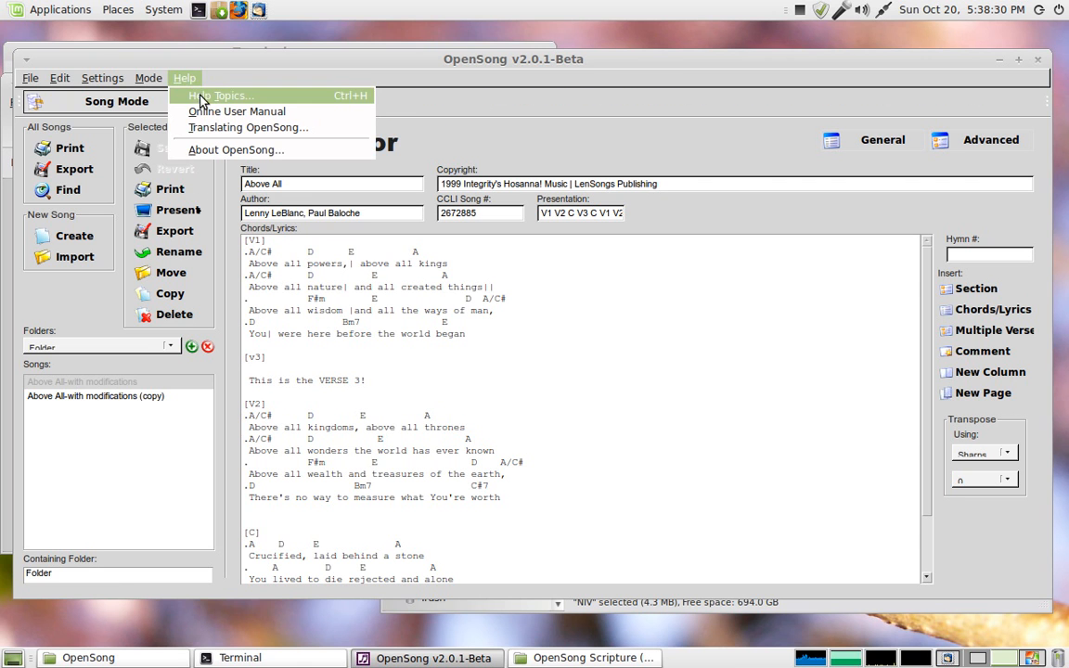
{"action": "left_click", "coordinate": [200, 98]}
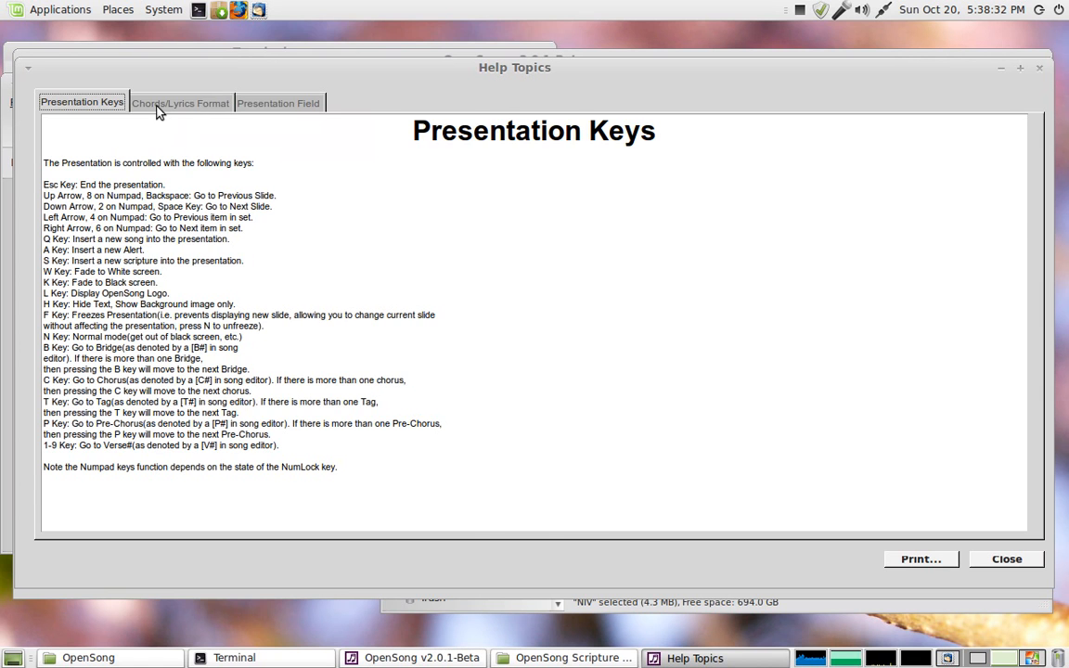
{"action": "left_click", "coordinate": [159, 110]}
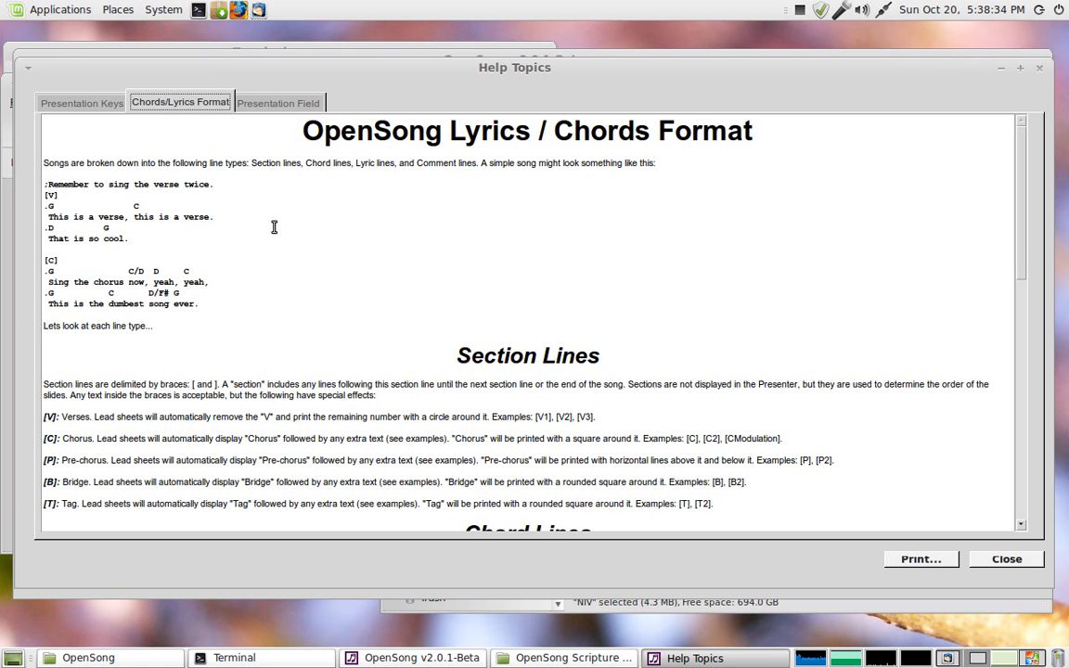
{"action": "left_click_drag", "start_coordinate": [1028, 179], "coordinate": [1032, 404]}
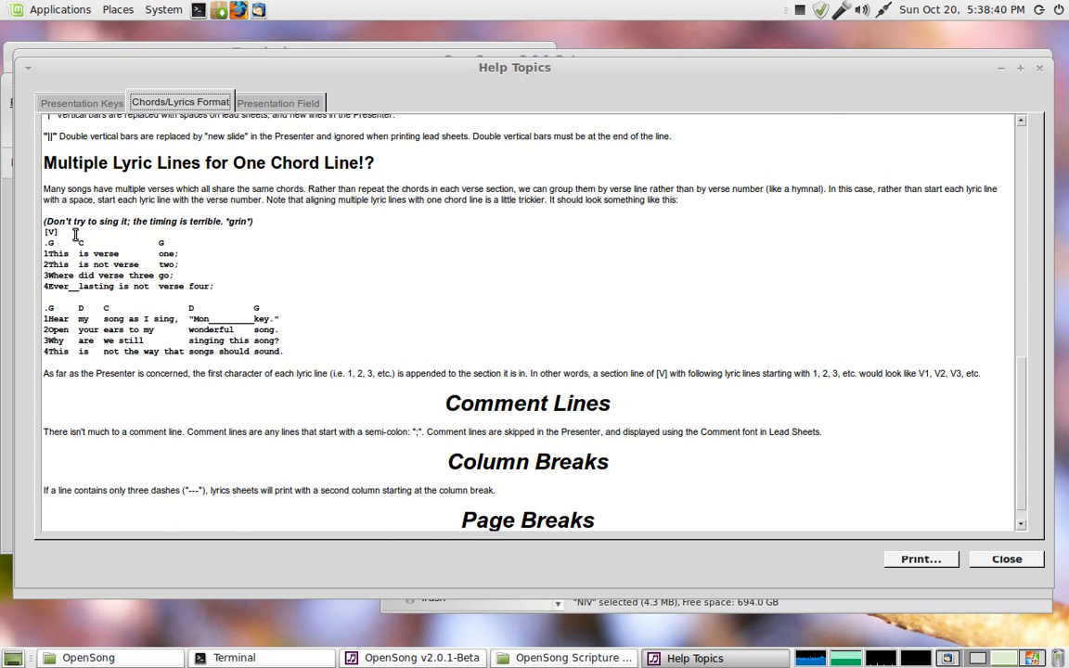
Step: Highlight lines of the multiple-lyric-lines example in the Chords/Lyrics Format help
{"action": "left_click_drag", "start_coordinate": [46, 253], "coordinate": [228, 287]}
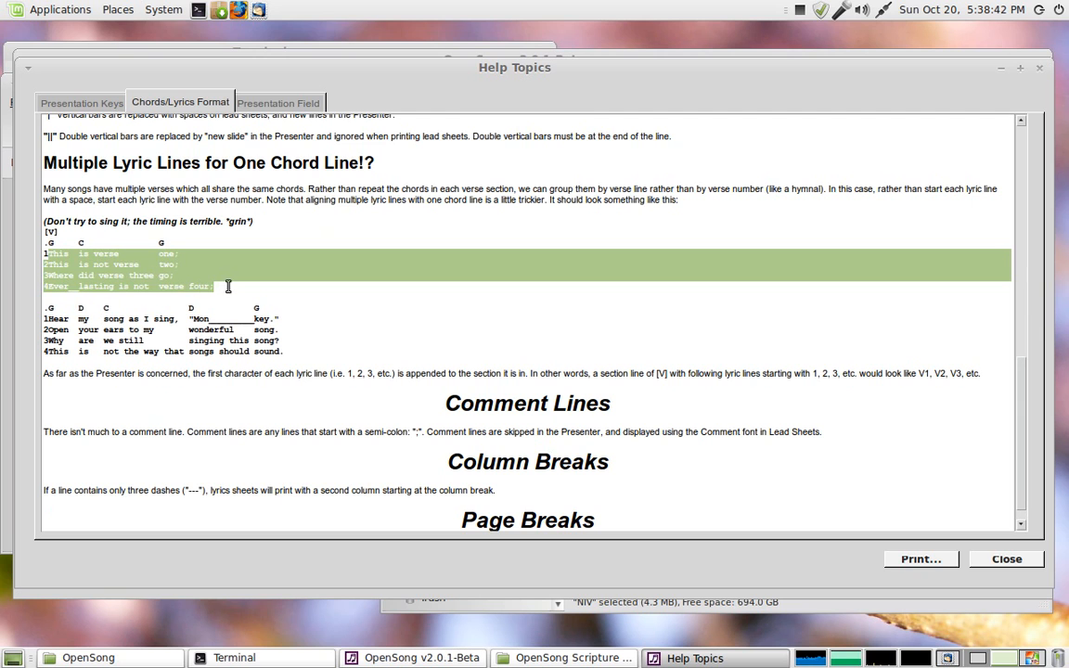
{"action": "left_click", "coordinate": [162, 243]}
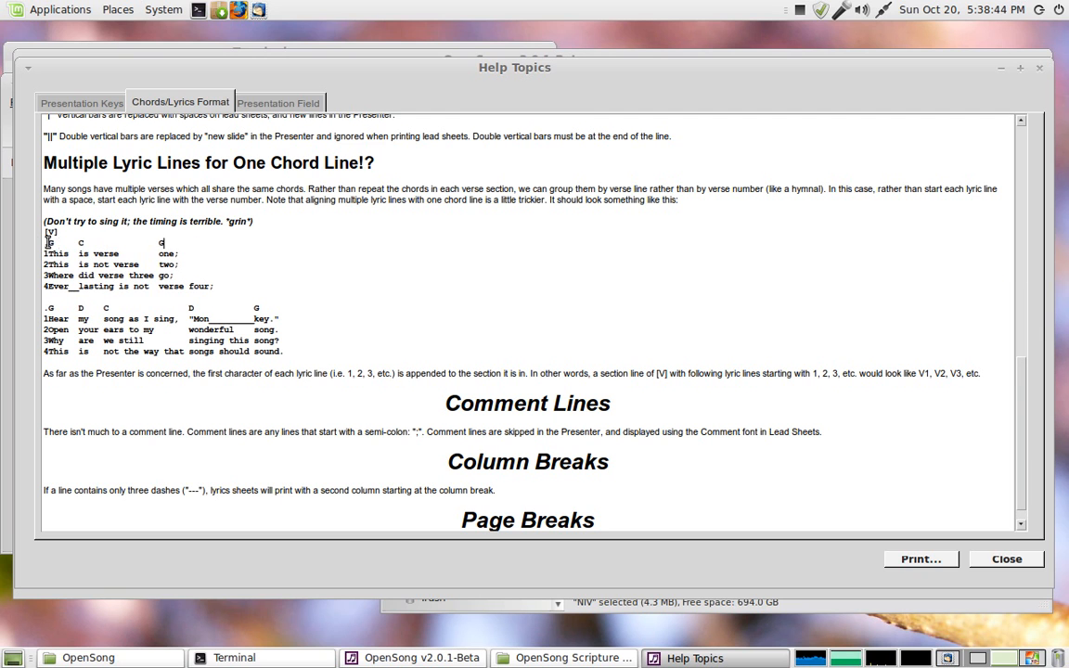
{"action": "left_click_drag", "start_coordinate": [46, 243], "coordinate": [212, 245]}
{"action": "left_click", "coordinate": [195, 246]}
{"action": "left_click", "coordinate": [42, 328]}
{"action": "left_click_drag", "start_coordinate": [211, 320], "coordinate": [253, 321]}
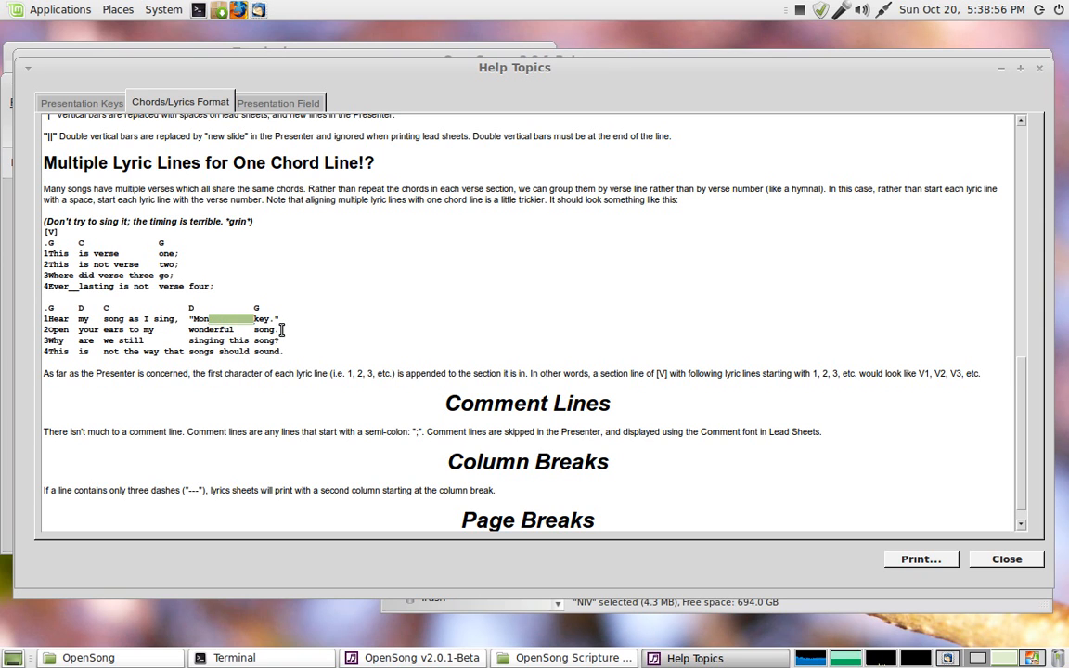
{"action": "left_click", "coordinate": [288, 319]}
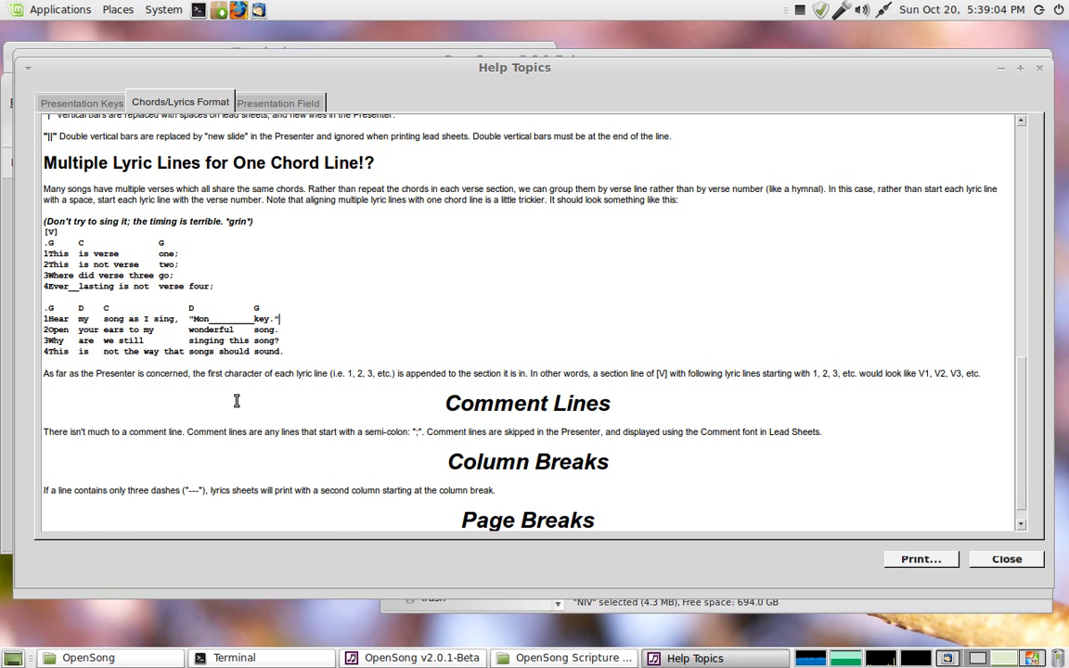
Step: Scroll back to the top of the help page and close Help Topics
{"action": "scroll", "coordinate": [363, 357], "scroll_direction": "down", "scroll_amount": 1}
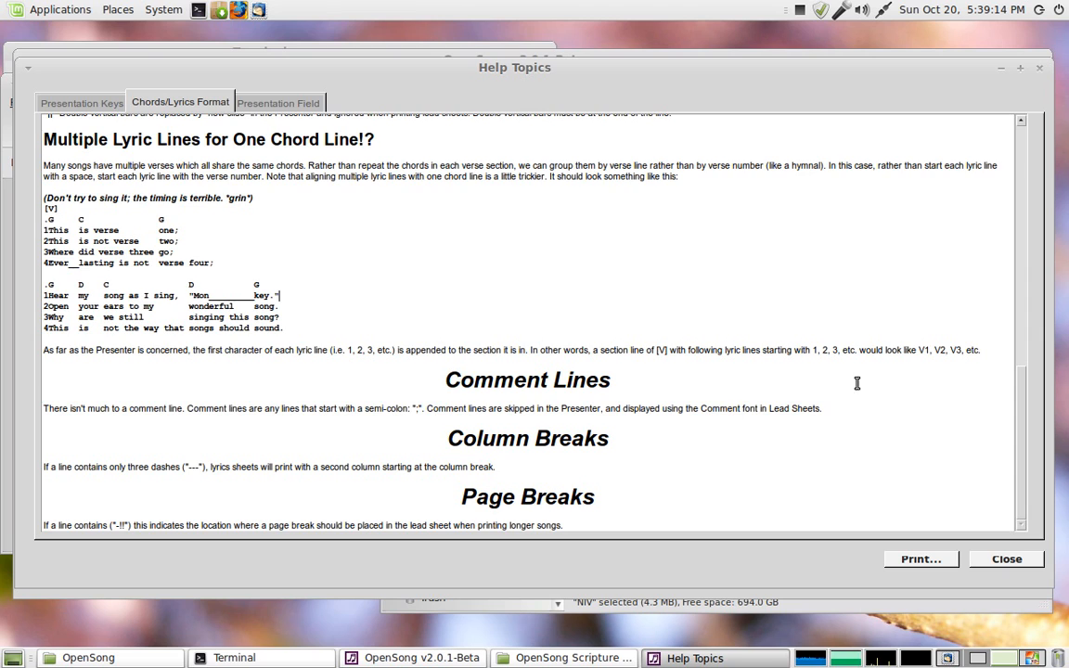
{"action": "scroll", "coordinate": [836, 397], "scroll_direction": "up", "scroll_amount": 3}
{"action": "scroll", "coordinate": [838, 400], "scroll_direction": "up", "scroll_amount": 15}
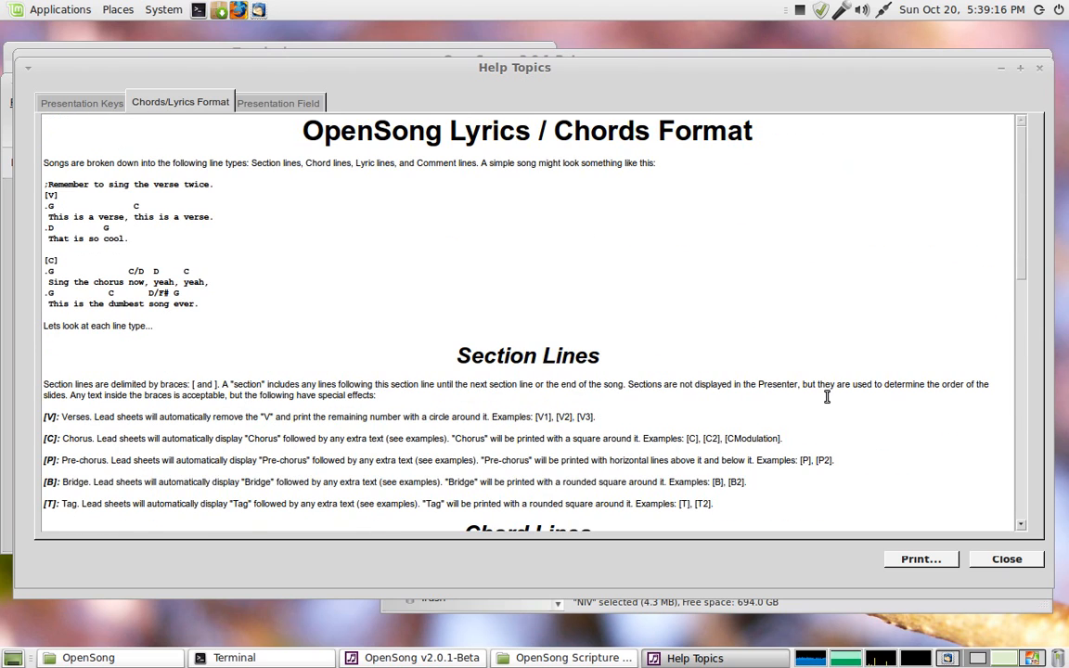
{"action": "left_click", "coordinate": [1007, 559]}
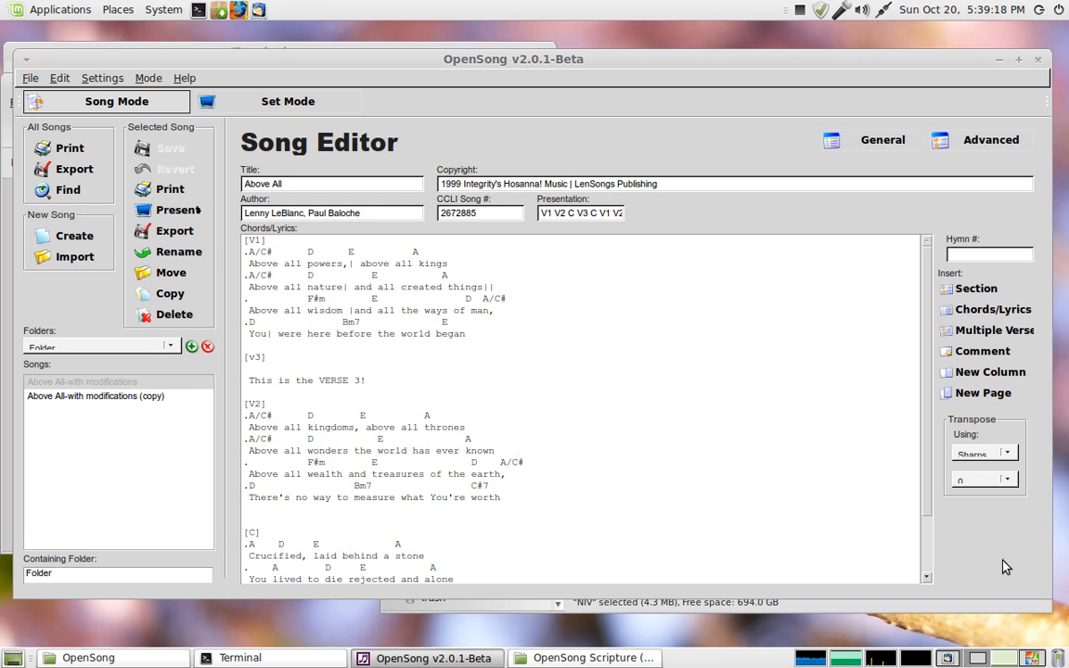
Step: Try to import a song and dismiss the notice
{"action": "scroll", "coordinate": [546, 352], "scroll_direction": "down", "scroll_amount": 3}
{"action": "scroll", "coordinate": [501, 348], "scroll_direction": "up", "scroll_amount": 3}
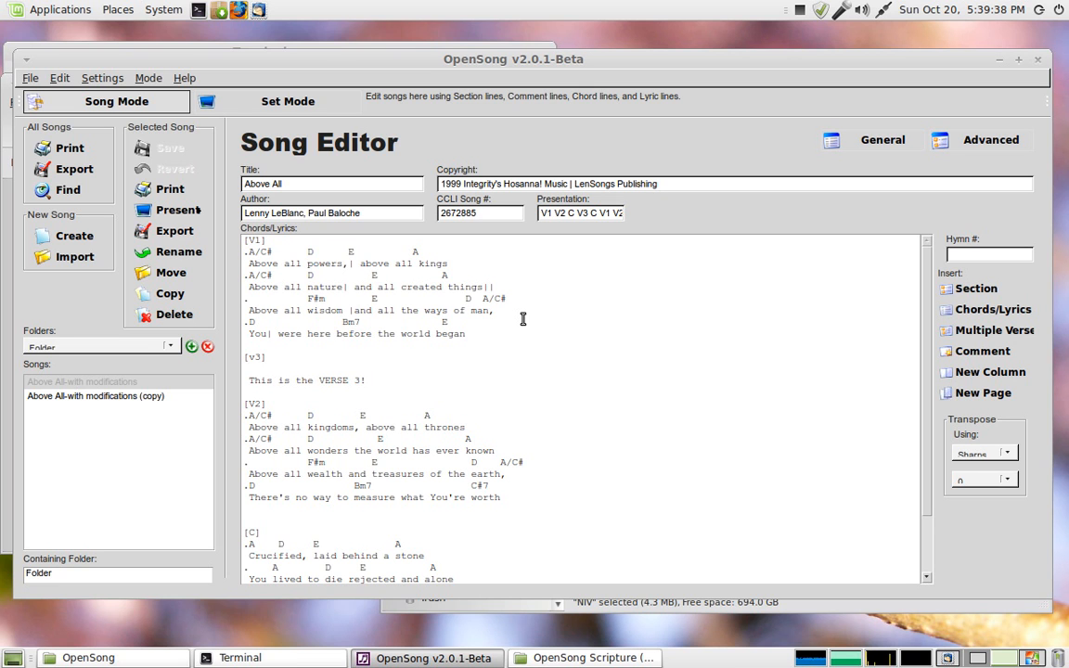
{"action": "left_click", "coordinate": [61, 260]}
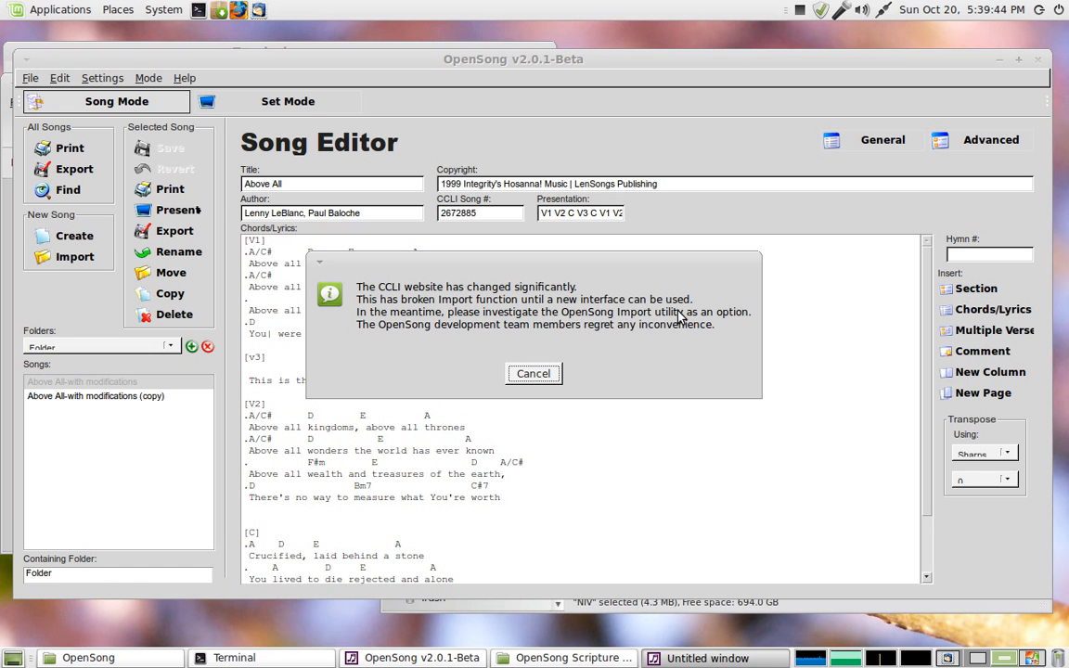
{"action": "left_click", "coordinate": [534, 374]}
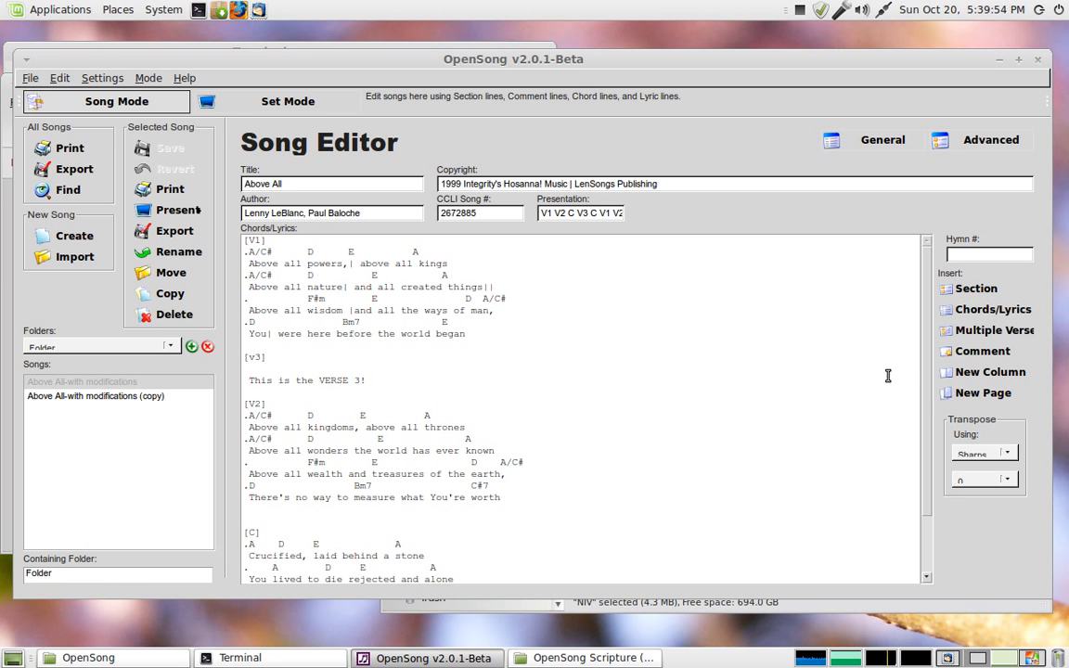
{"action": "scroll", "coordinate": [933, 424], "scroll_direction": "down", "scroll_amount": 2}
{"action": "scroll", "coordinate": [933, 424], "scroll_direction": "up", "scroll_amount": 2}
{"action": "scroll", "coordinate": [454, 363], "scroll_direction": "down", "scroll_amount": 1}
{"action": "scroll", "coordinate": [454, 363], "scroll_direction": "up", "scroll_amount": 1}
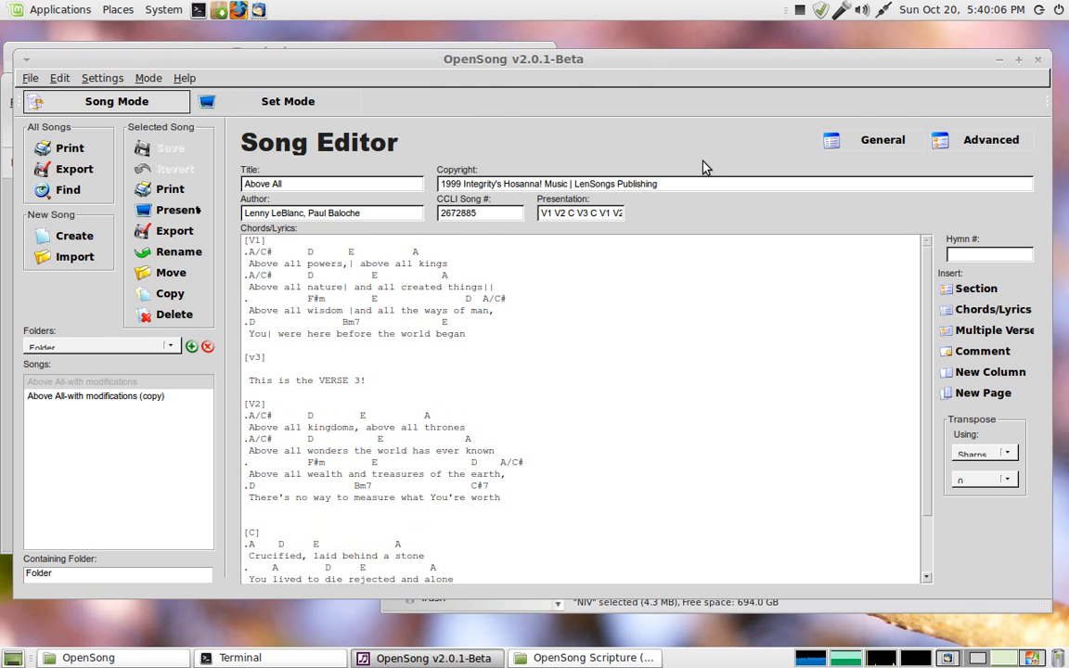